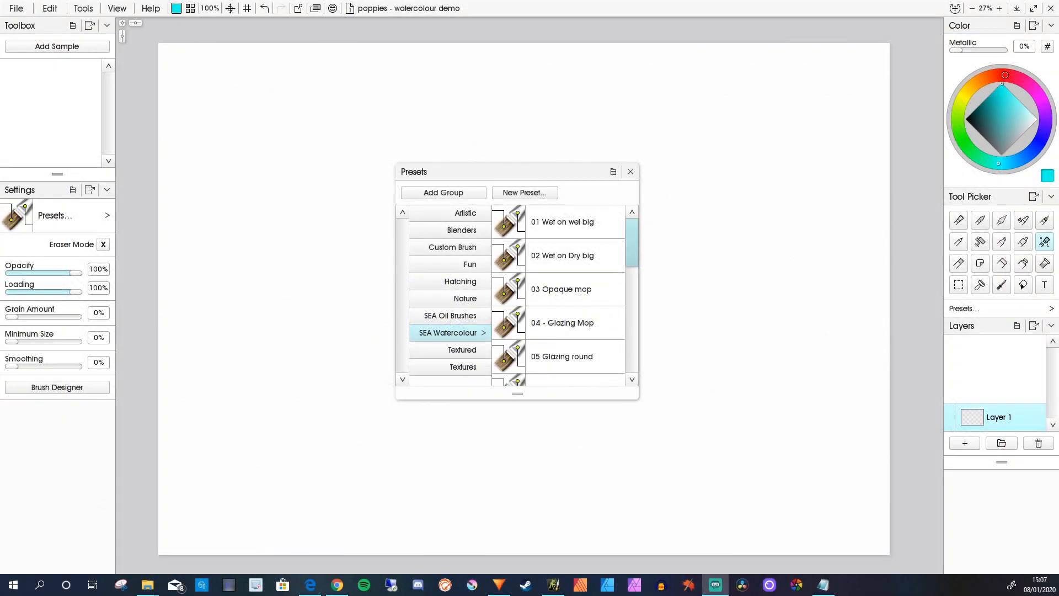
# Step: Look through the SEA Watercolour presets and dock the Presets panel between the Toolbox and Settings panels
pyautogui.scroll(-5, 559, 295)
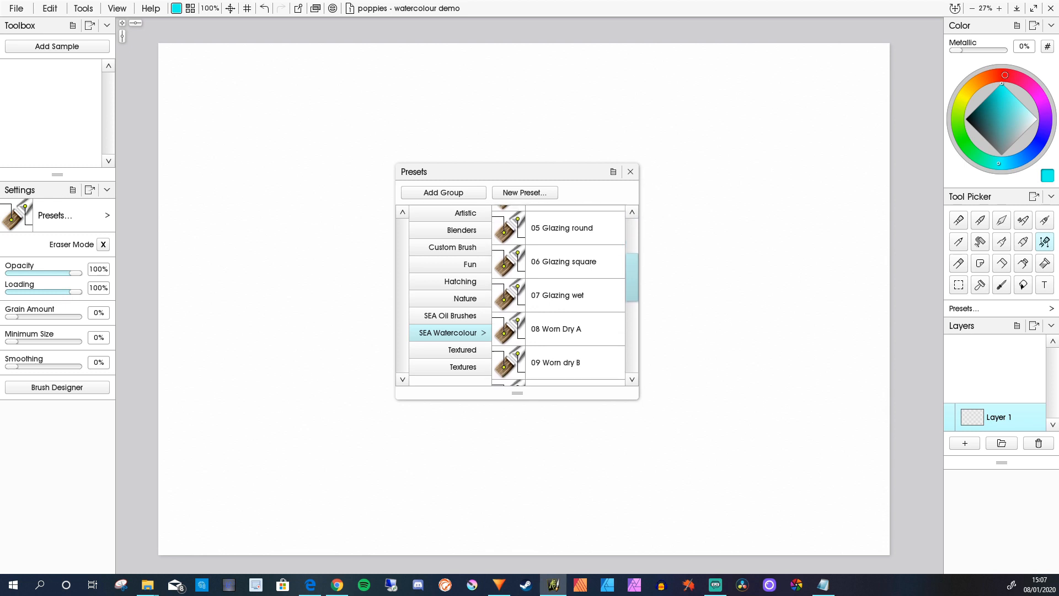
pyautogui.scroll(-4, 558, 295)
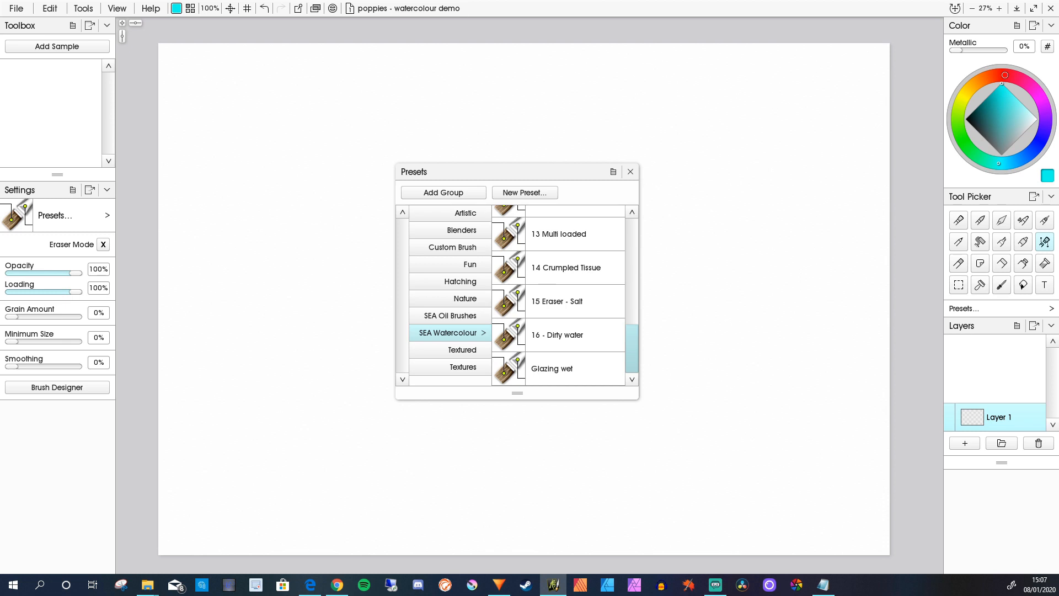
pyautogui.scroll(7, 558, 296)
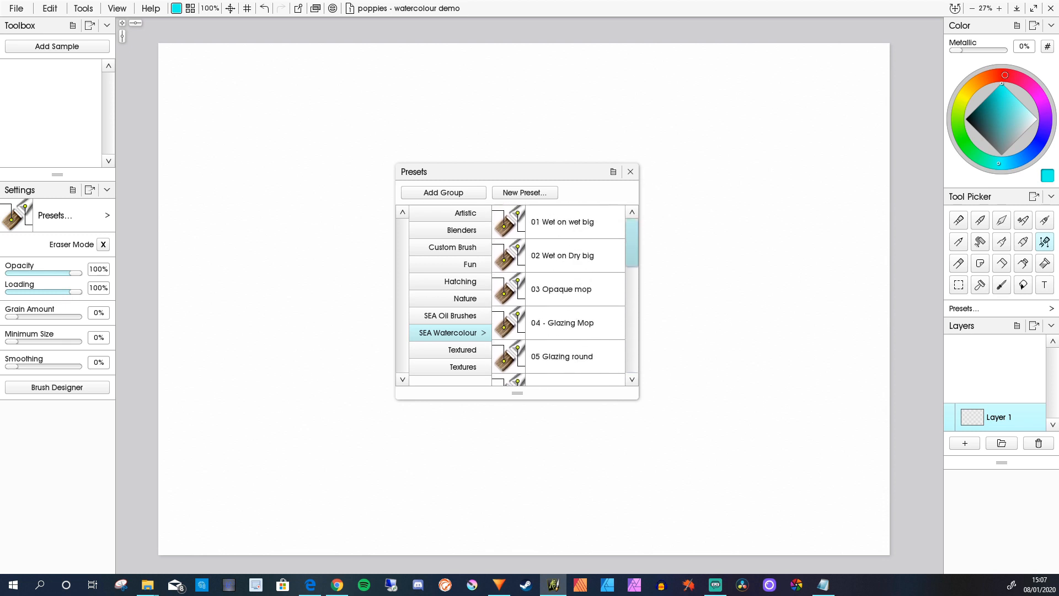
pyautogui.scroll(-3, 559, 295)
pyautogui.scroll(3, 558, 295)
pyautogui.scroll(-6, 558, 295)
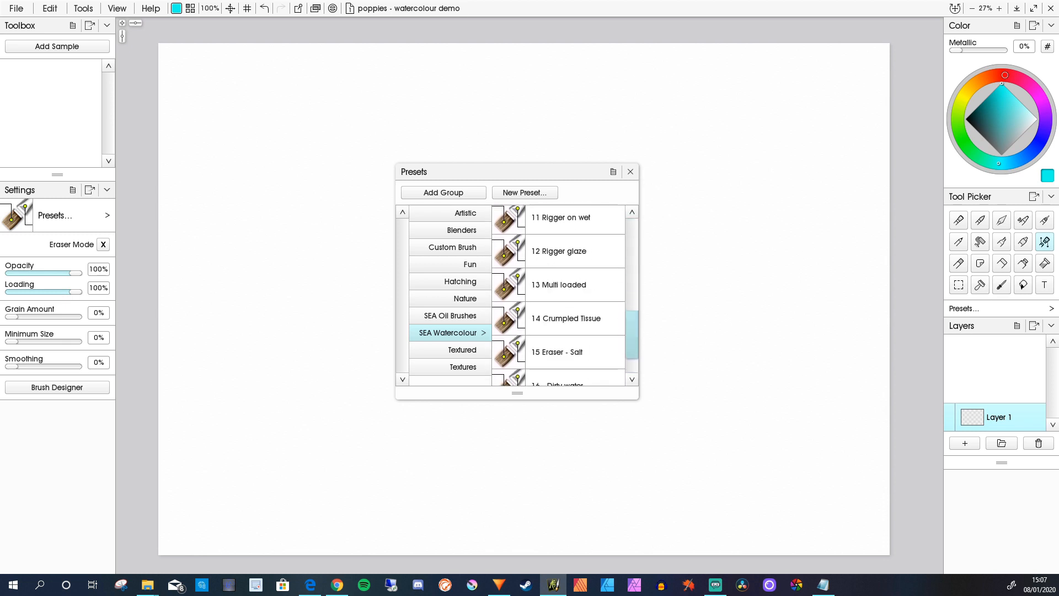
pyautogui.moveTo(469, 171); pyautogui.dragTo(2, 187)
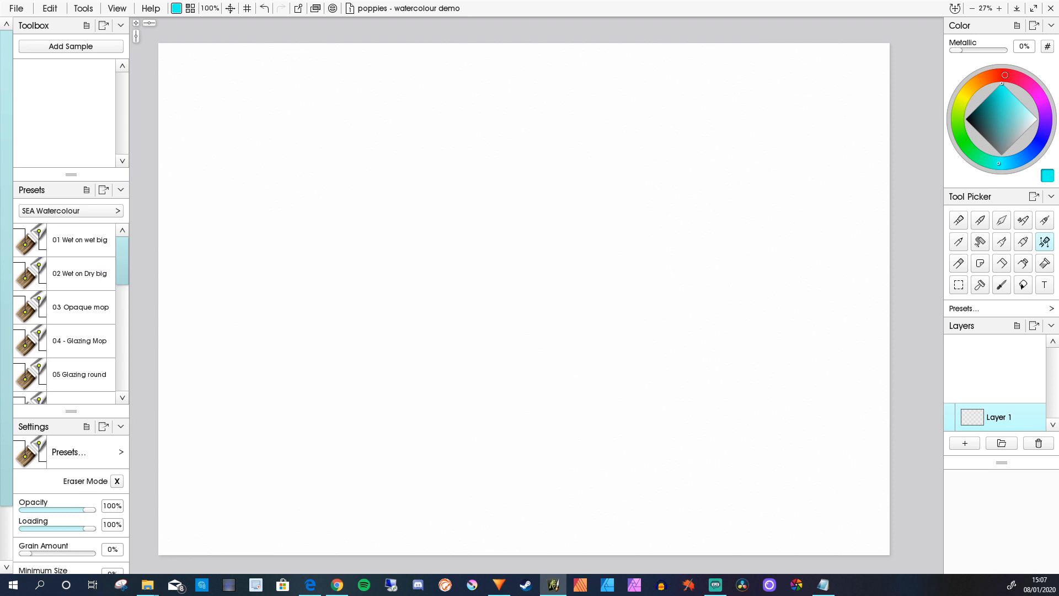
pyautogui.scroll(-6, 64, 312)
pyautogui.scroll(6, 64, 312)
# Step: Check the painting's pixel dimensions in the Resize Painting settings
pyautogui.click(117, 8)
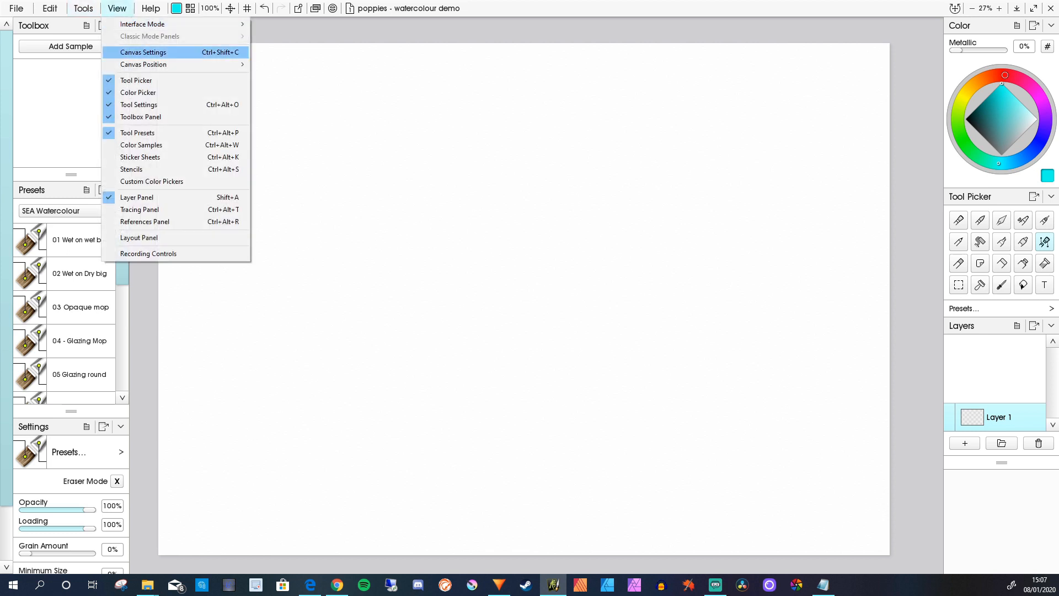
pyautogui.moveTo(50, 9)
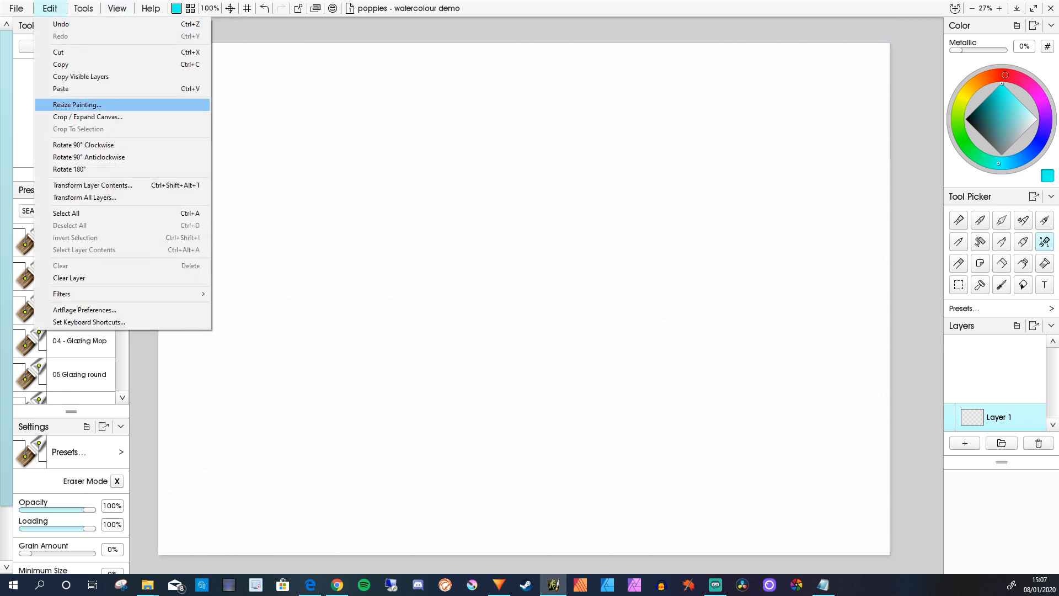
pyautogui.click(77, 104)
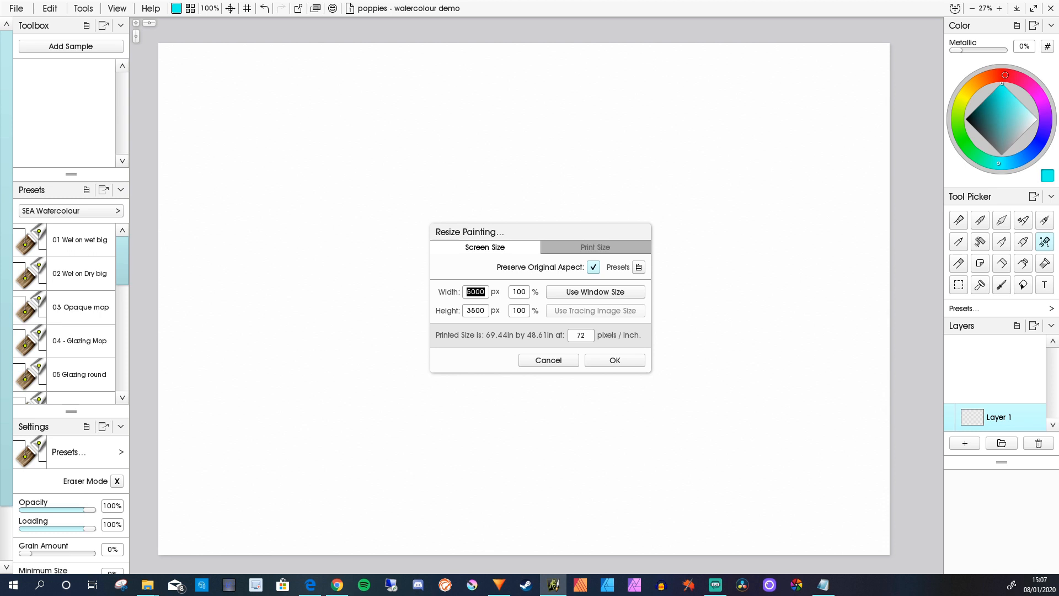
pyautogui.click(607, 363)
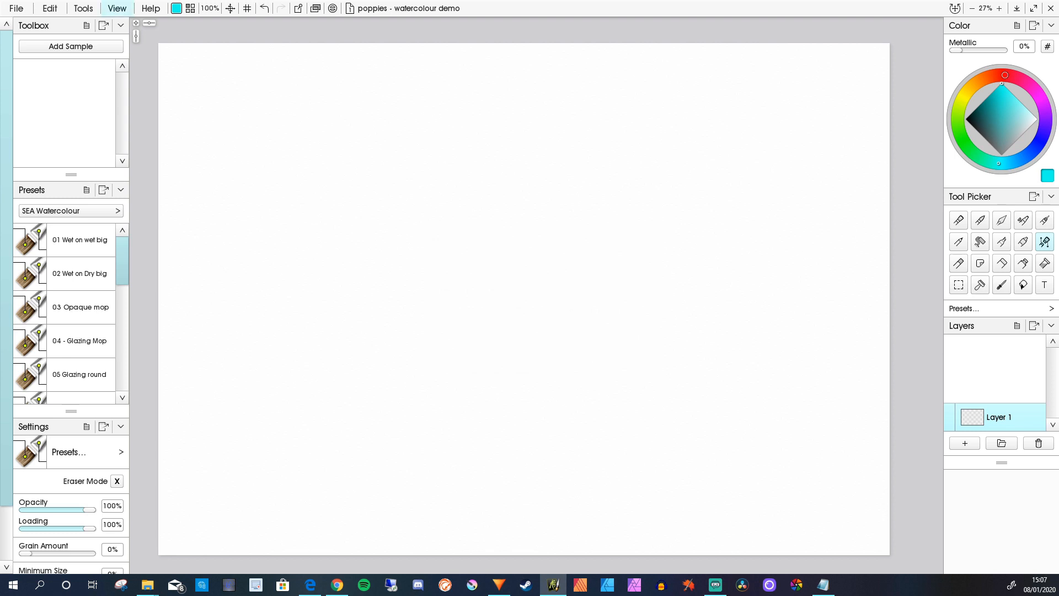
# Step: Set the canvas grain to Watercolor Paper from the Papers collection in the canvas settings
pyautogui.click(117, 8)
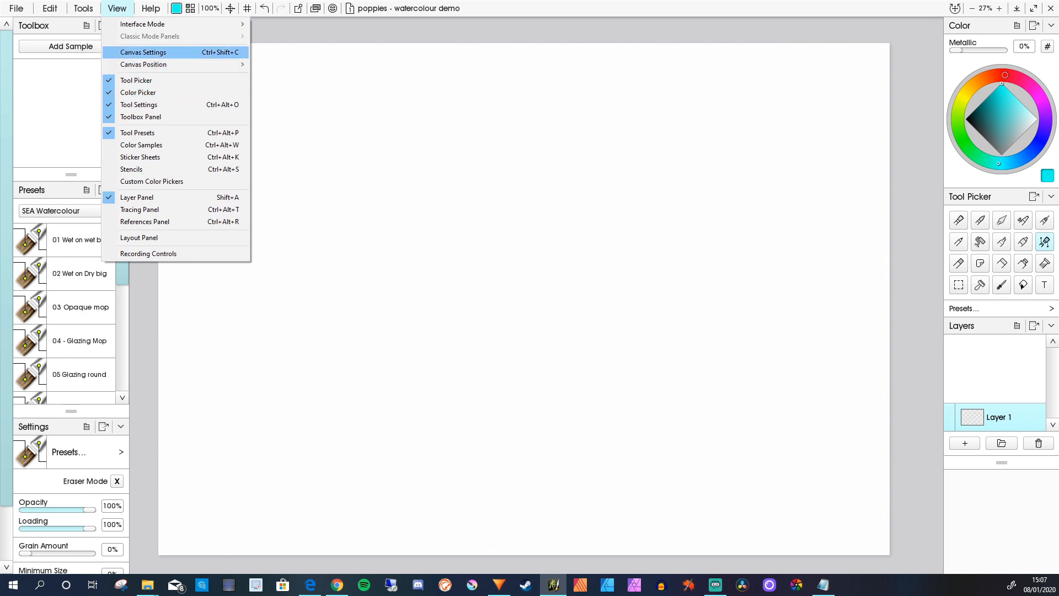
pyautogui.click(144, 52)
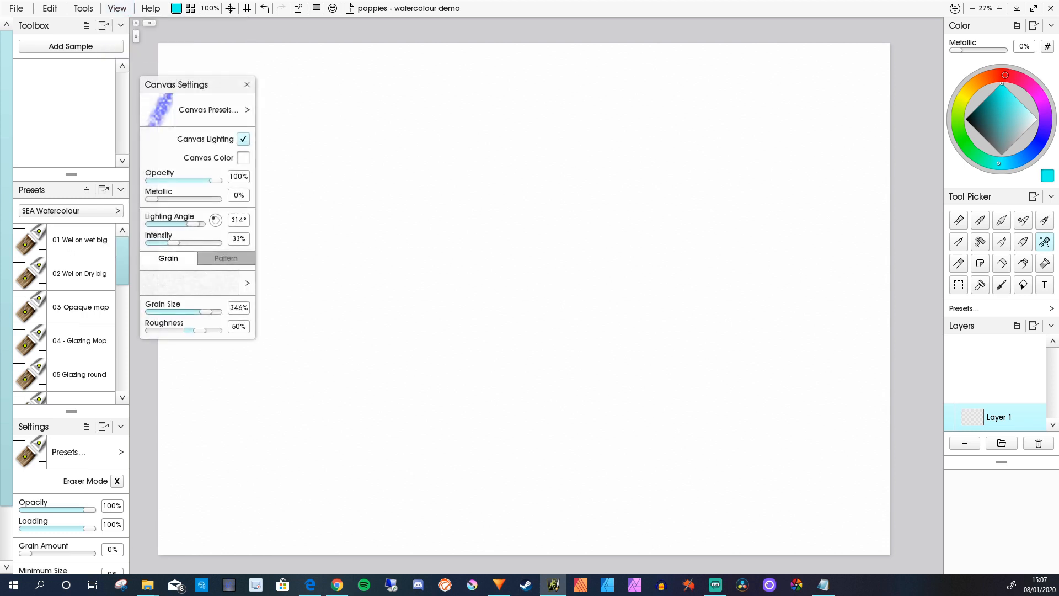
pyautogui.moveTo(166, 85); pyautogui.dragTo(241, 86)
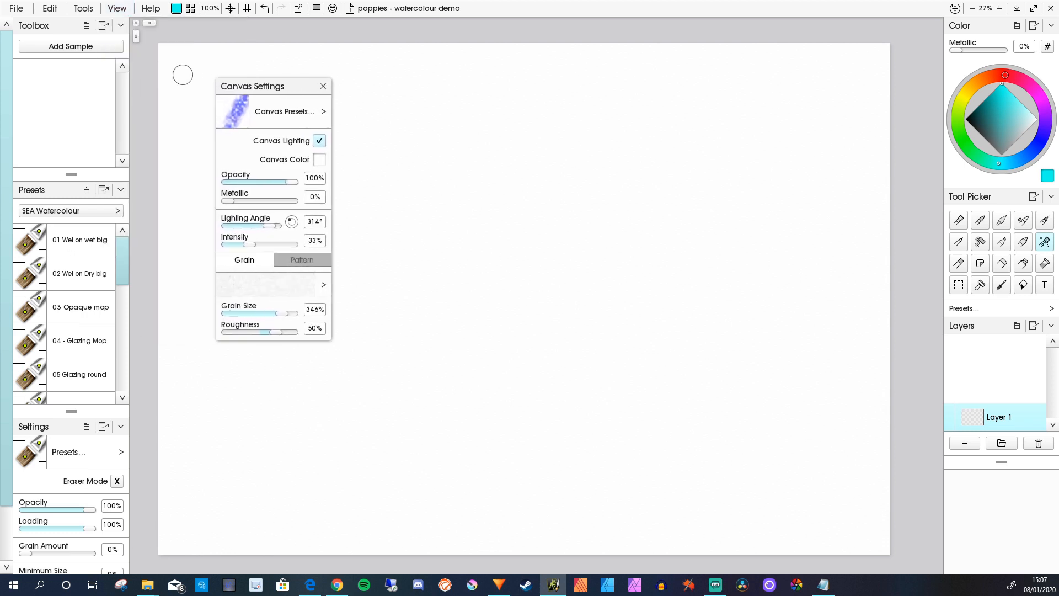
pyautogui.click(323, 285)
pyautogui.click(386, 296)
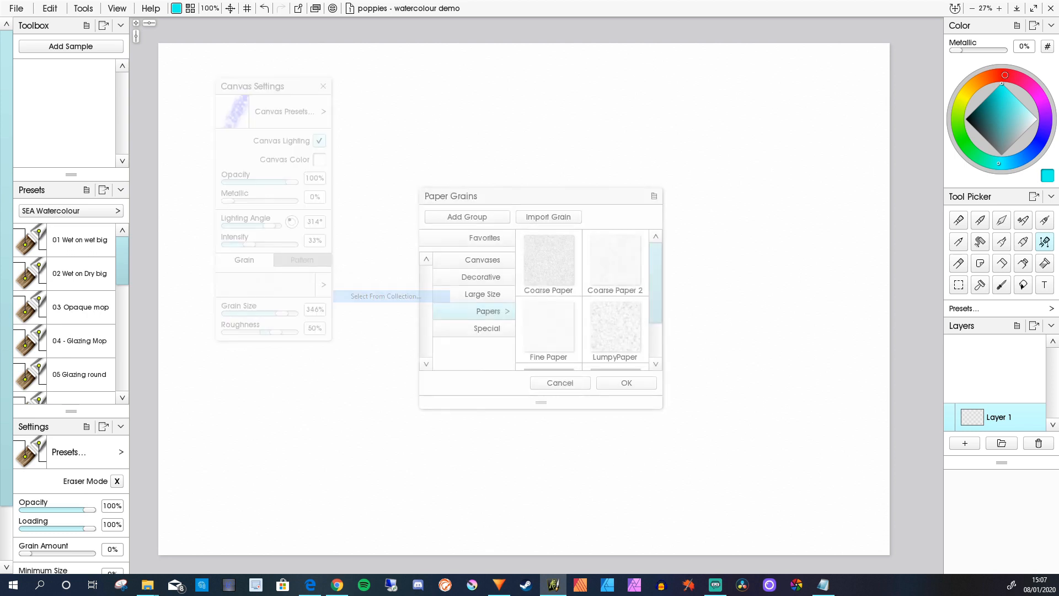
pyautogui.scroll(-3, 615, 326)
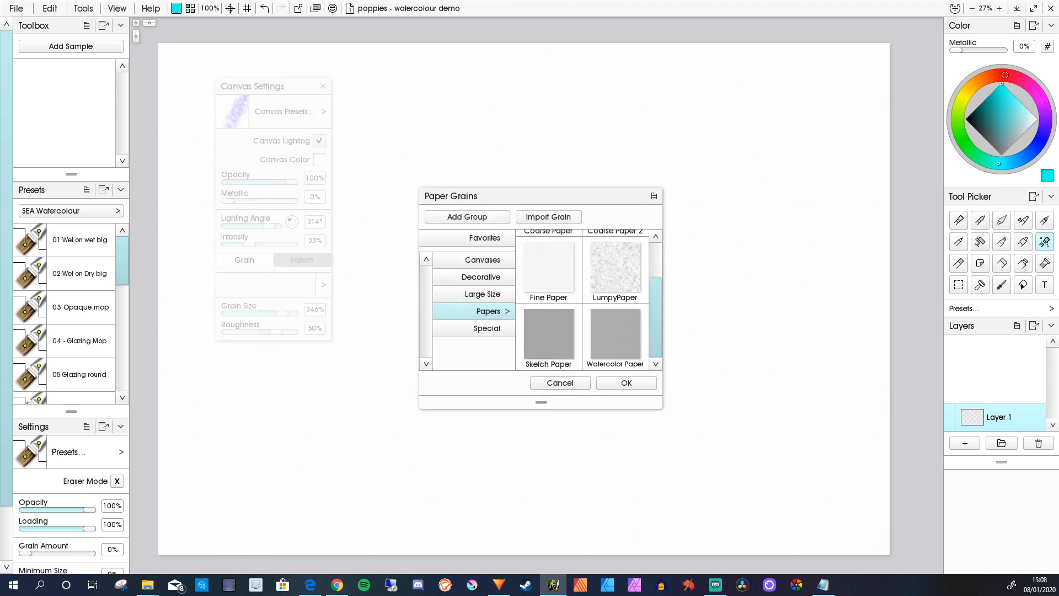
pyautogui.click(616, 334)
pyautogui.click(626, 383)
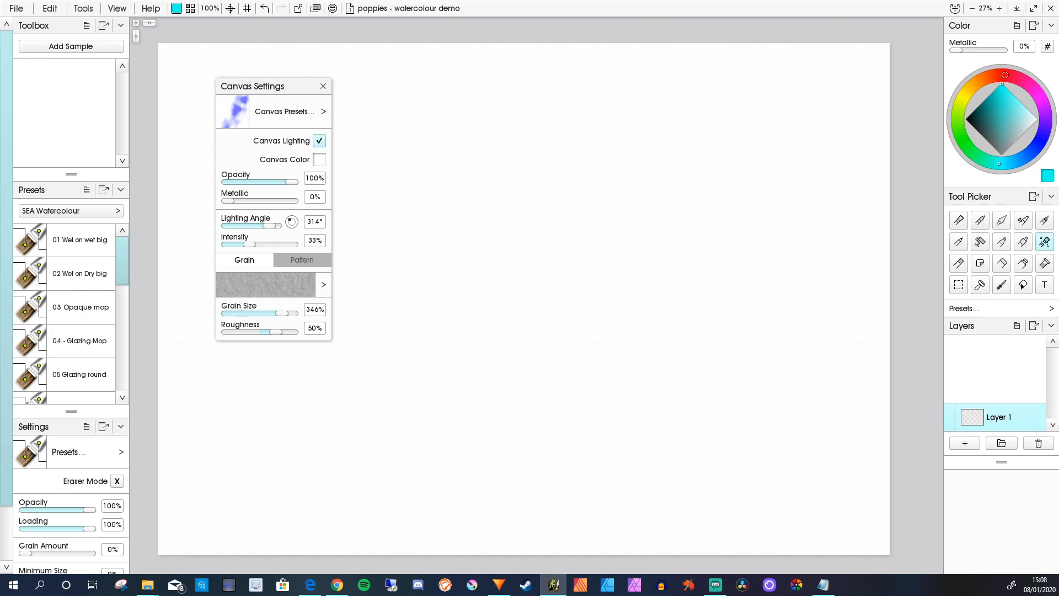
pyautogui.click(322, 86)
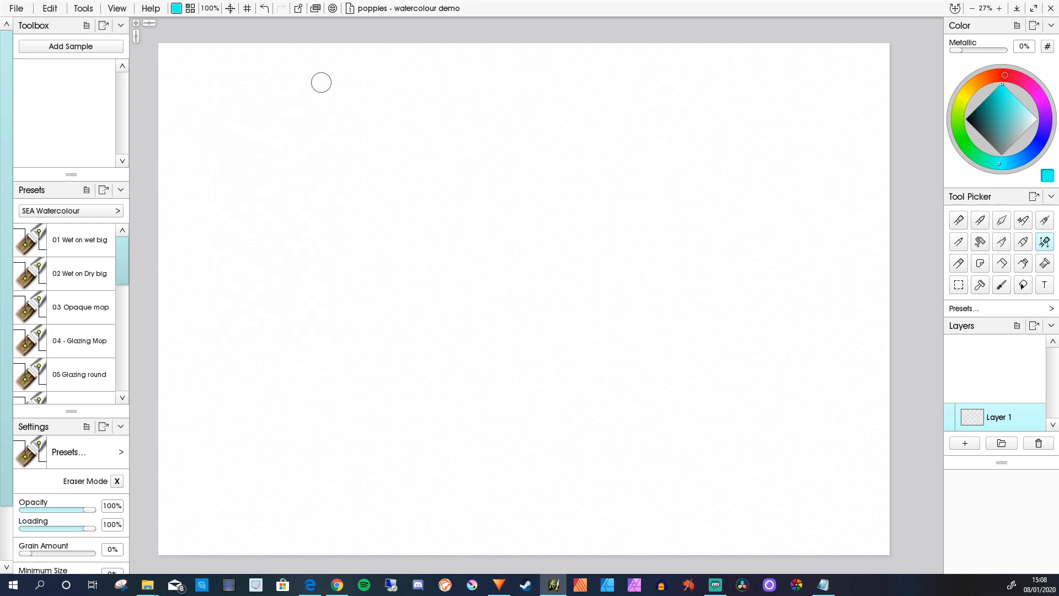
# Step: Paint broad blue sky streaks across the upper canvas with the 02 Wet on Dry big preset, leaving white gaps as clouds
pyautogui.moveTo(122, 260)
pyautogui.mouseDown()
pyautogui.moveTo(122, 366)
pyautogui.moveTo(122, 253)
pyautogui.mouseUp()
pyautogui.click(81, 273)
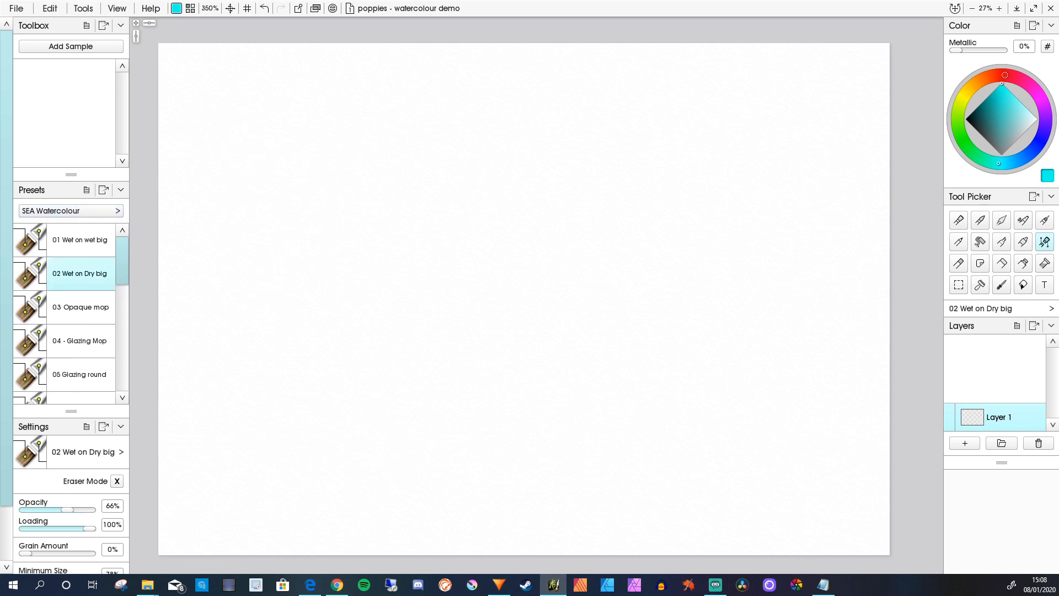
pyautogui.moveTo(998, 164); pyautogui.dragTo(1029, 155)
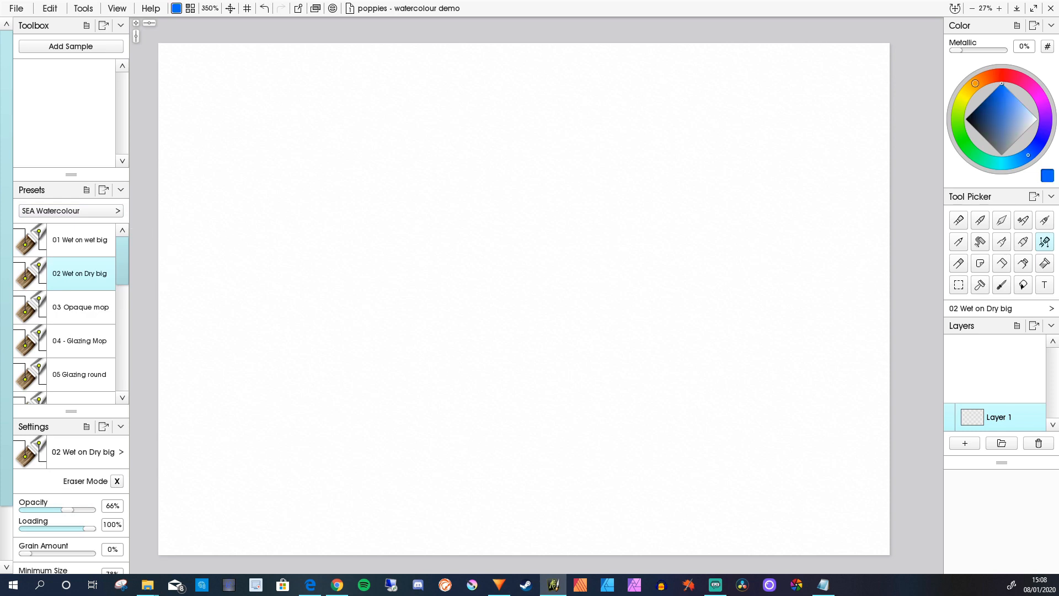
pyautogui.moveTo(1006, 99); pyautogui.dragTo(995, 94)
pyautogui.moveTo(870, 66)
pyautogui.mouseDown()
pyautogui.moveTo(875, 52)
pyautogui.moveTo(813, 64)
pyautogui.moveTo(561, 52)
pyautogui.moveTo(875, 107)
pyautogui.moveTo(497, 88)
pyautogui.mouseUp()
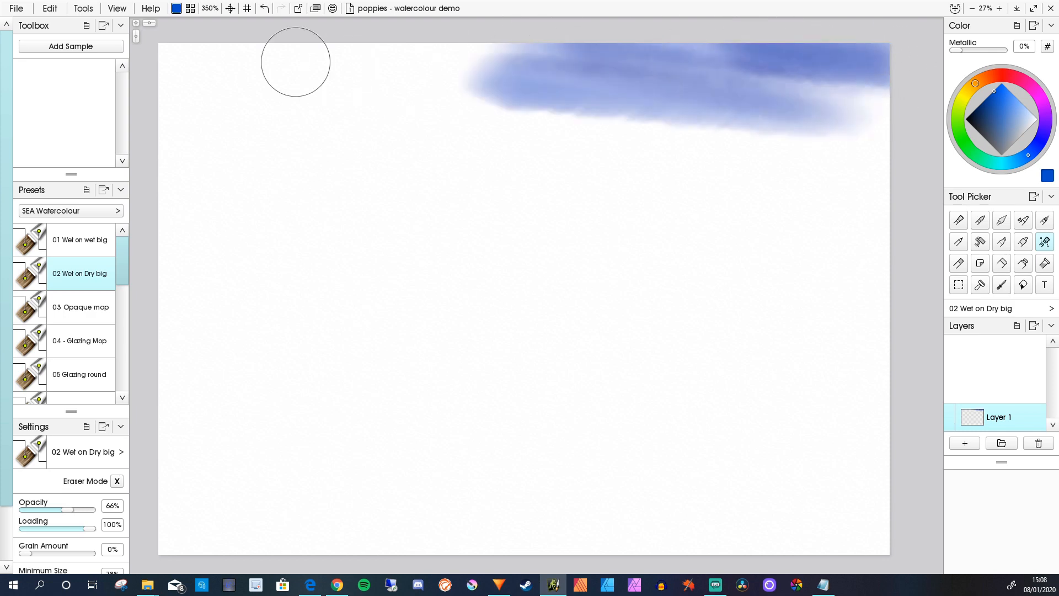
pyautogui.moveTo(295, 62)
pyautogui.mouseDown()
pyautogui.moveTo(319, 37)
pyautogui.moveTo(434, 40)
pyautogui.moveTo(697, 78)
pyautogui.mouseUp()
pyautogui.moveTo(904, 178); pyautogui.dragTo(739, 175)
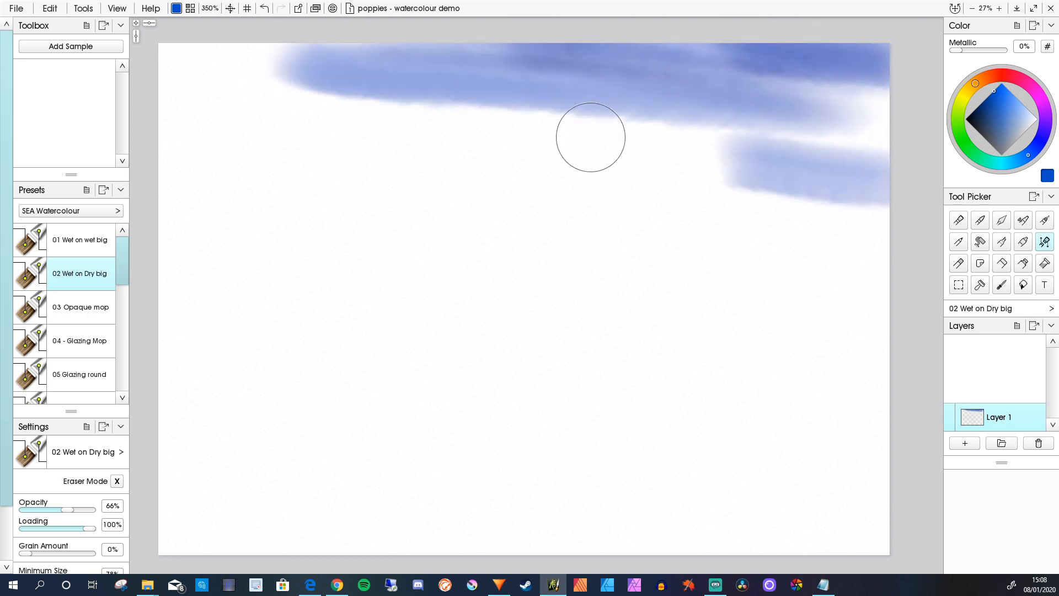
pyautogui.moveTo(591, 136)
pyautogui.mouseDown()
pyautogui.moveTo(403, 95)
pyautogui.moveTo(375, 96)
pyautogui.moveTo(554, 136)
pyautogui.moveTo(214, 75)
pyautogui.moveTo(163, 43)
pyautogui.moveTo(334, 66)
pyautogui.moveTo(154, 89)
pyautogui.moveTo(667, 224)
pyautogui.moveTo(491, 158)
pyautogui.moveTo(551, 181)
pyautogui.moveTo(834, 232)
pyautogui.moveTo(934, 239)
pyautogui.moveTo(536, 210)
pyautogui.moveTo(712, 205)
pyautogui.moveTo(525, 131)
pyautogui.moveTo(800, 213)
pyautogui.mouseUp()
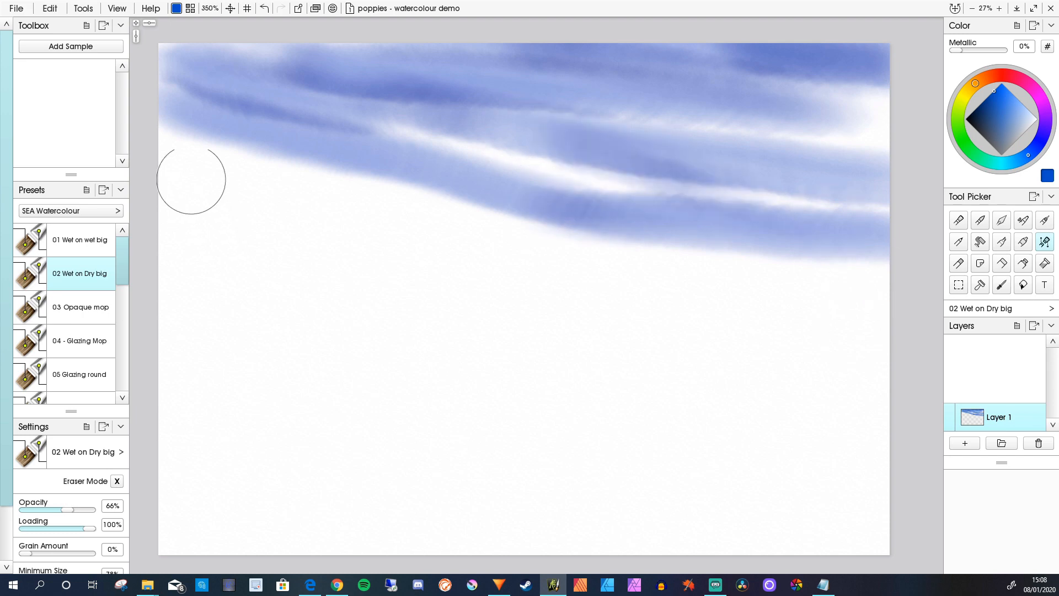
# Step: Deepen the blue in the sky's upper left and extend its lower edge with diagonal strokes toward the canvas centre
pyautogui.moveTo(191, 177)
pyautogui.mouseDown()
pyautogui.moveTo(158, 130)
pyautogui.moveTo(213, 71)
pyautogui.moveTo(272, 69)
pyautogui.moveTo(378, 36)
pyautogui.moveTo(425, 47)
pyautogui.moveTo(166, 38)
pyautogui.moveTo(169, 77)
pyautogui.moveTo(267, 123)
pyautogui.mouseUp()
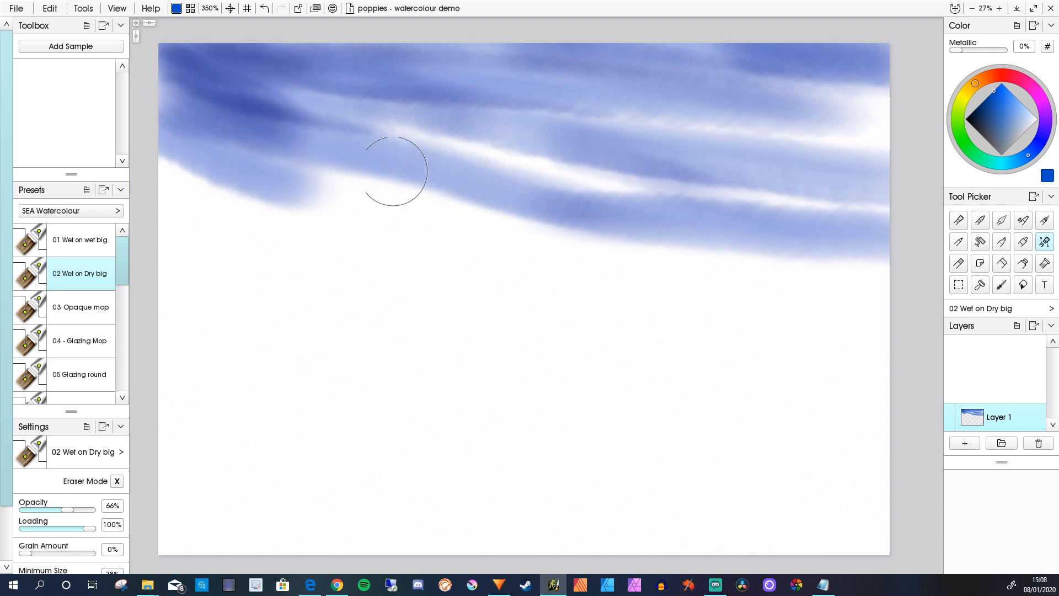
pyautogui.moveTo(273, 179); pyautogui.dragTo(453, 199)
pyautogui.moveTo(323, 179)
pyautogui.mouseDown()
pyautogui.moveTo(263, 134)
pyautogui.moveTo(603, 230)
pyautogui.mouseUp()
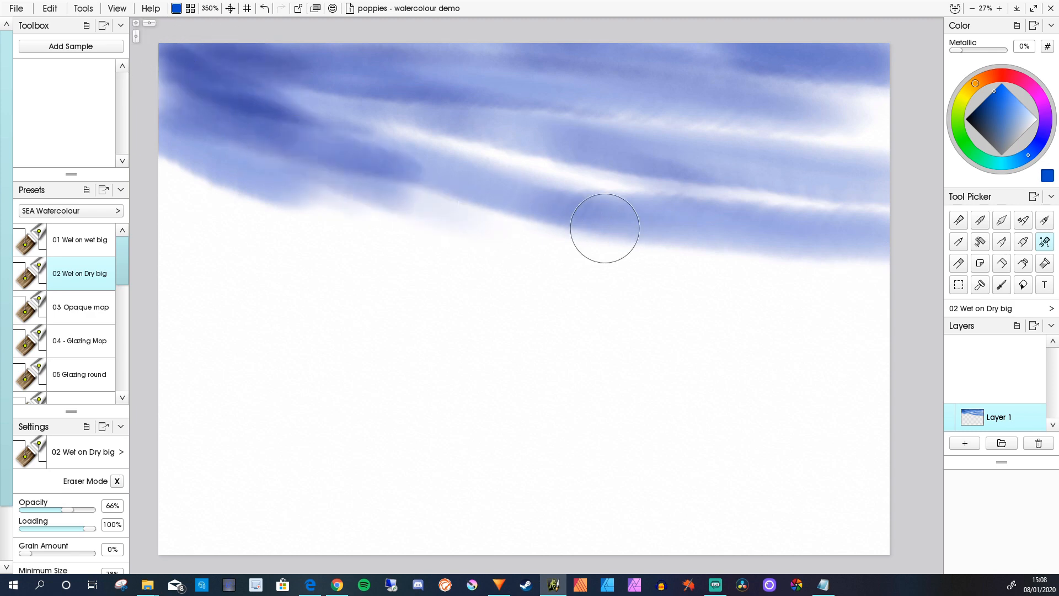
pyautogui.moveTo(486, 241)
pyautogui.mouseDown()
pyautogui.moveTo(310, 204)
pyautogui.moveTo(241, 175)
pyautogui.mouseUp()
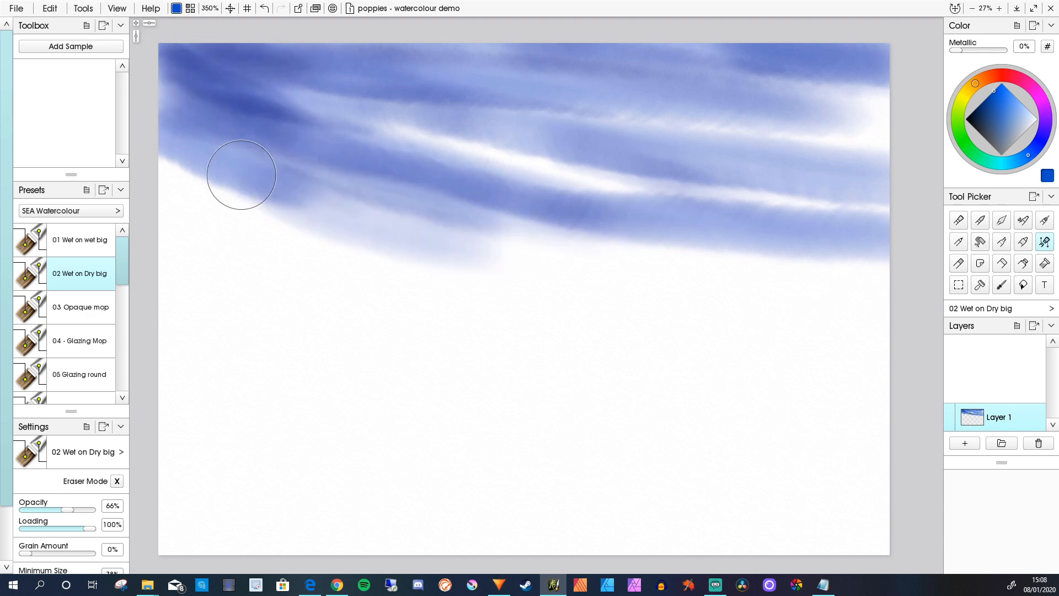
pyautogui.moveTo(160, 171)
pyautogui.mouseDown()
pyautogui.moveTo(266, 208)
pyautogui.moveTo(163, 180)
pyautogui.moveTo(149, 165)
pyautogui.moveTo(232, 193)
pyautogui.moveTo(155, 154)
pyautogui.moveTo(283, 212)
pyautogui.moveTo(268, 234)
pyautogui.moveTo(154, 201)
pyautogui.moveTo(248, 241)
pyautogui.mouseUp()
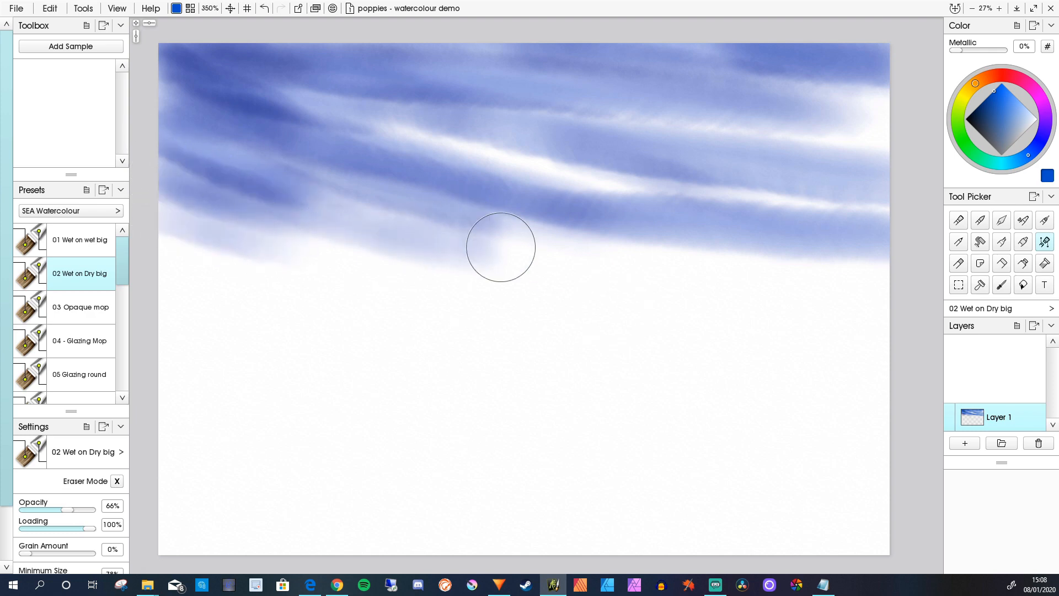
pyautogui.moveTo(502, 246); pyautogui.dragTo(668, 301)
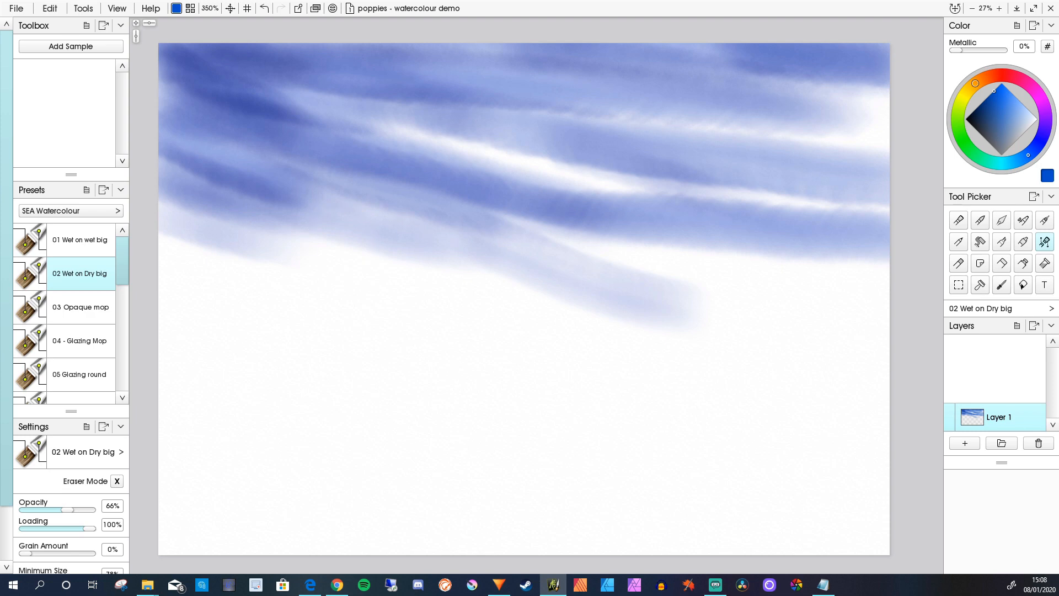
# Step: Blend stronger blue strokes into the right side of the sky with the 01 Wet on wet big preset
pyautogui.click(80, 240)
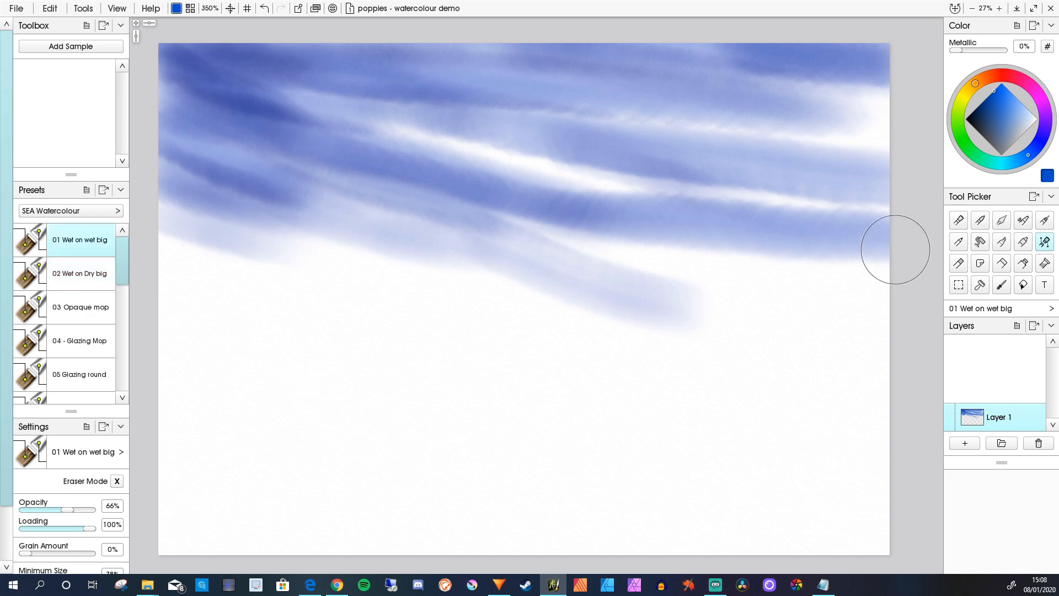
pyautogui.moveTo(888, 218); pyautogui.dragTo(737, 180)
pyautogui.moveTo(886, 261)
pyautogui.mouseDown()
pyautogui.moveTo(691, 232)
pyautogui.moveTo(839, 271)
pyautogui.moveTo(689, 259)
pyautogui.moveTo(866, 309)
pyautogui.moveTo(611, 256)
pyautogui.mouseUp()
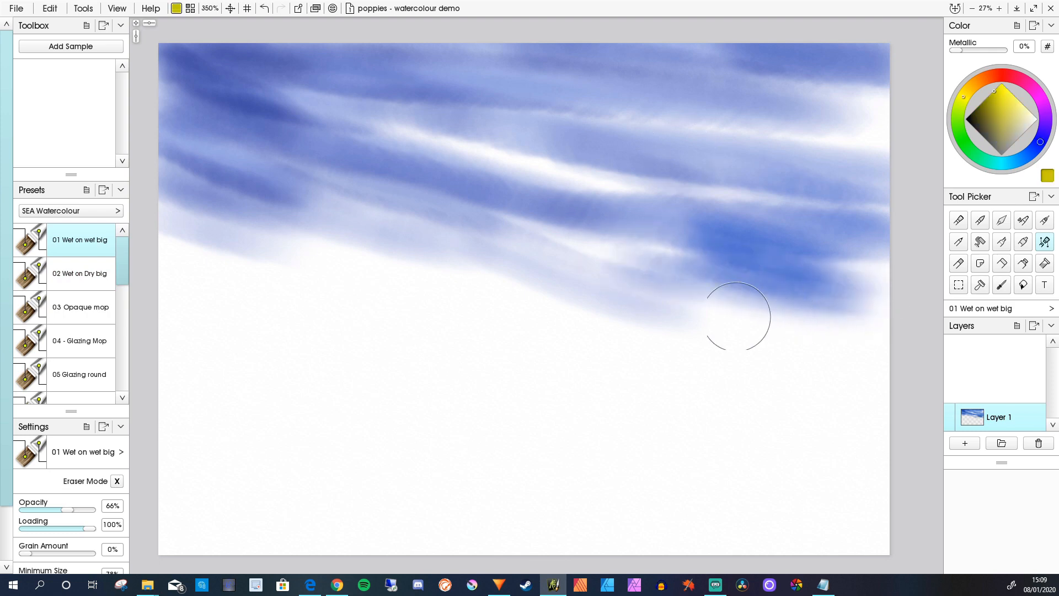
# Step: Brush a pale beige tone along the lower edge of the blue sky with the wet-on-wet brush
pyautogui.moveTo(964, 96); pyautogui.dragTo(972, 86)
pyautogui.moveTo(691, 280)
pyautogui.mouseDown()
pyautogui.moveTo(533, 223)
pyautogui.moveTo(553, 260)
pyautogui.mouseUp()
pyautogui.moveTo(571, 313)
pyautogui.mouseDown()
pyautogui.moveTo(387, 240)
pyautogui.moveTo(597, 279)
pyautogui.moveTo(524, 253)
pyautogui.moveTo(435, 254)
pyautogui.moveTo(487, 308)
pyautogui.moveTo(401, 286)
pyautogui.moveTo(277, 211)
pyautogui.moveTo(367, 272)
pyautogui.moveTo(300, 196)
pyautogui.moveTo(427, 290)
pyautogui.moveTo(312, 242)
pyautogui.moveTo(441, 304)
pyautogui.moveTo(507, 293)
pyautogui.moveTo(736, 315)
pyautogui.moveTo(678, 292)
pyautogui.moveTo(881, 314)
pyautogui.moveTo(840, 336)
pyautogui.moveTo(211, 288)
pyautogui.moveTo(642, 343)
pyautogui.moveTo(423, 323)
pyautogui.moveTo(806, 355)
pyautogui.mouseUp()
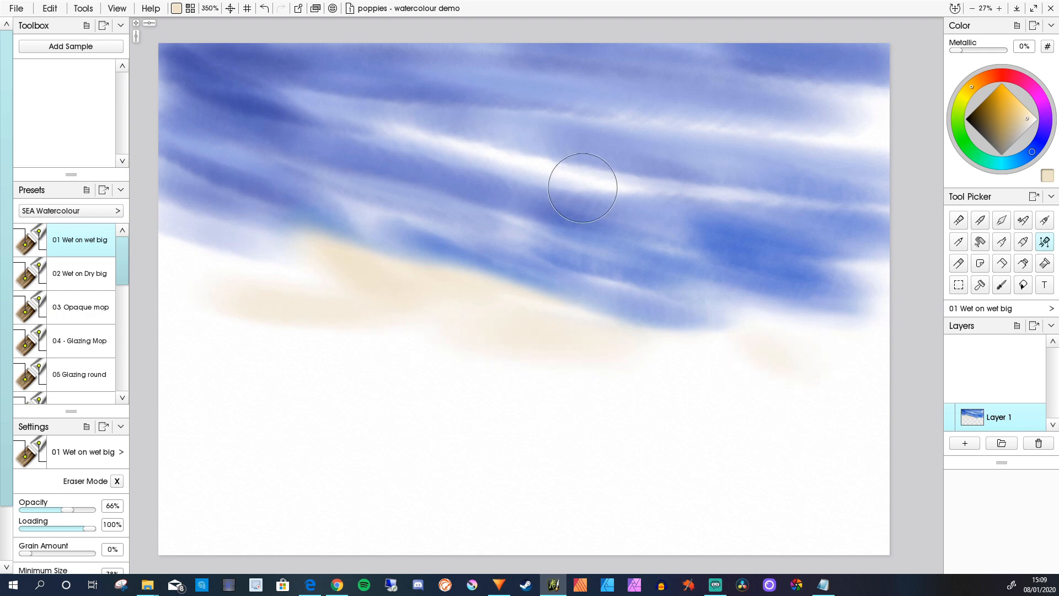
pyautogui.moveTo(582, 182); pyautogui.dragTo(413, 138)
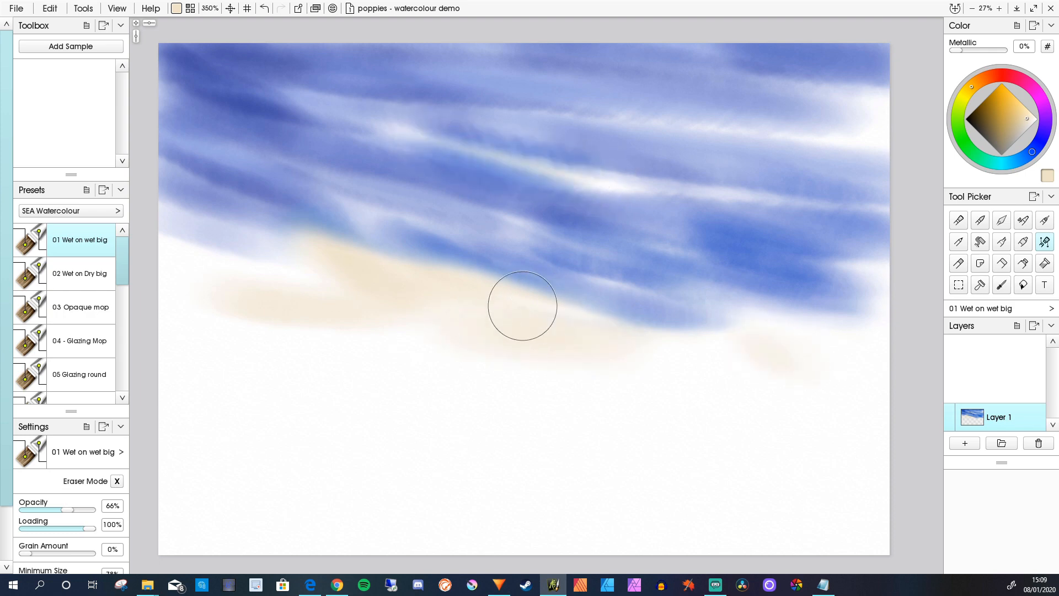
pyautogui.hotkey('ctrl', 'z')
pyautogui.hotkey('ctrl', 'z')
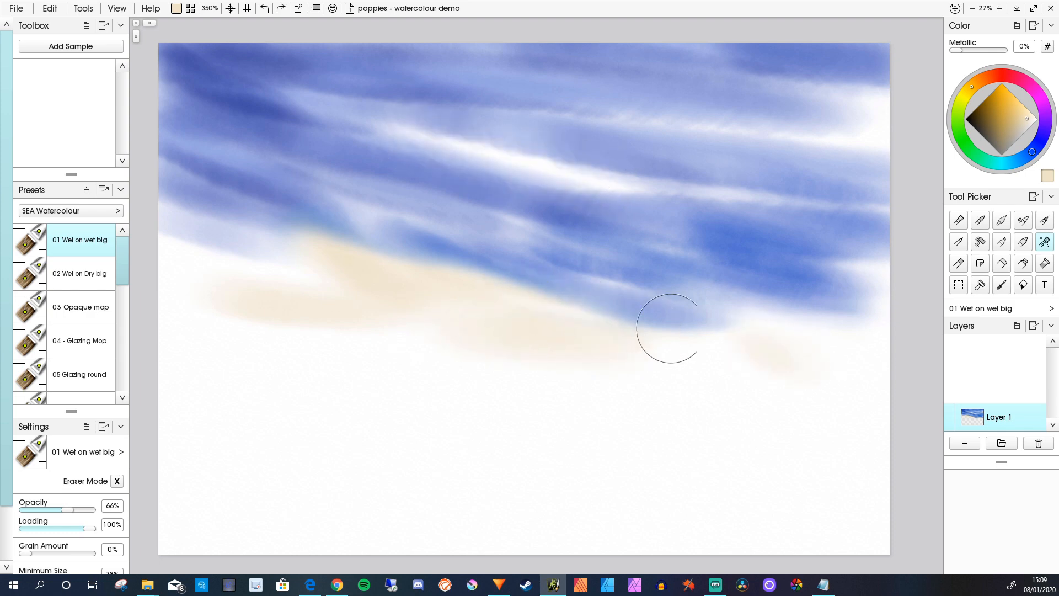
# Step: Soften the sky's lower right edge and add beige with 02 Wet on Dry big in the white cloud gap, right edge and band below the sky
pyautogui.moveTo(759, 315)
pyautogui.mouseDown()
pyautogui.moveTo(844, 322)
pyautogui.moveTo(813, 333)
pyautogui.mouseUp()
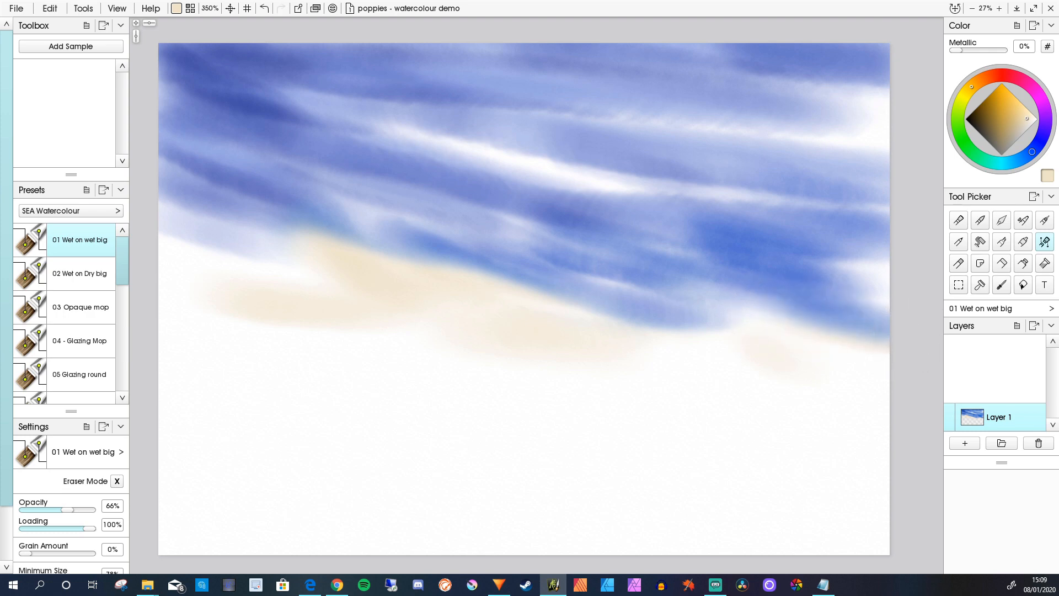
pyautogui.click(81, 274)
pyautogui.moveTo(384, 128)
pyautogui.mouseDown()
pyautogui.moveTo(662, 197)
pyautogui.moveTo(612, 196)
pyautogui.moveTo(471, 150)
pyautogui.moveTo(599, 178)
pyautogui.mouseUp()
pyautogui.moveTo(903, 251)
pyautogui.mouseDown()
pyautogui.moveTo(865, 267)
pyautogui.moveTo(909, 285)
pyautogui.mouseUp()
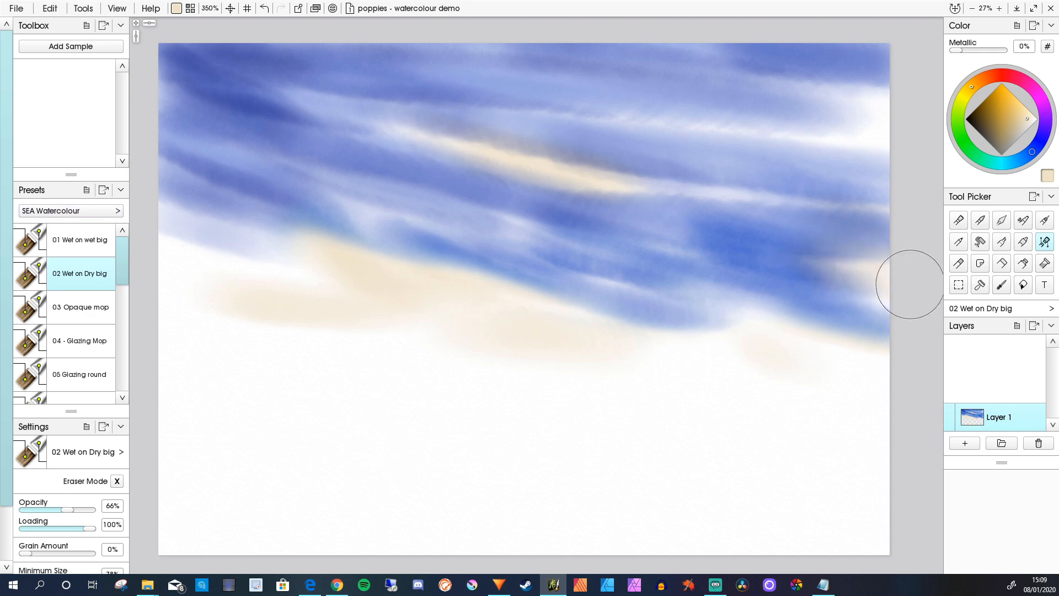
pyautogui.moveTo(800, 307)
pyautogui.mouseDown()
pyautogui.moveTo(921, 331)
pyautogui.moveTo(821, 355)
pyautogui.mouseUp()
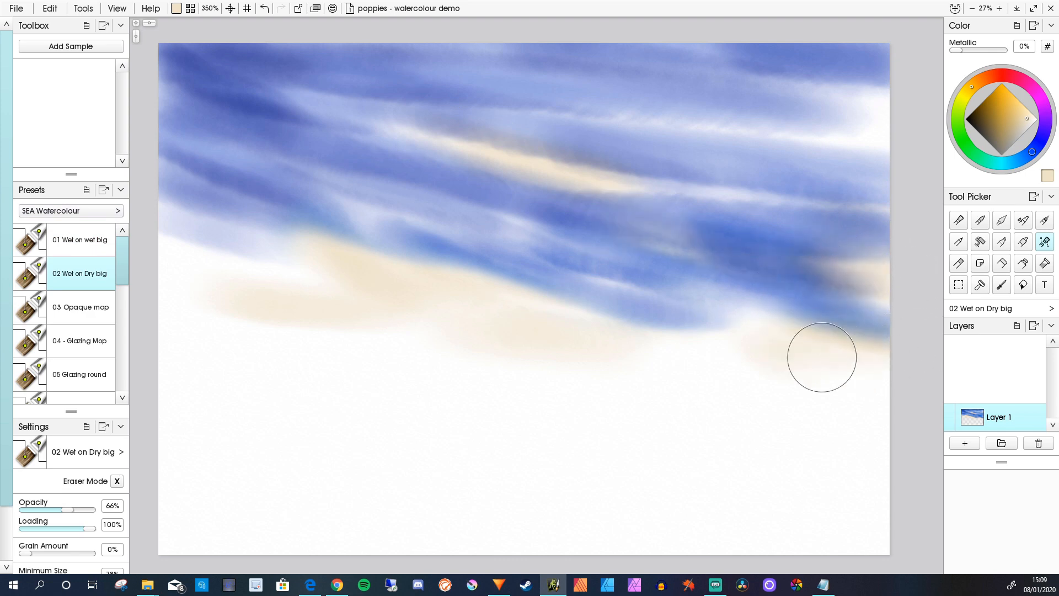
pyautogui.moveTo(166, 232)
pyautogui.mouseDown()
pyautogui.moveTo(184, 279)
pyautogui.moveTo(225, 314)
pyautogui.moveTo(287, 337)
pyautogui.mouseUp()
pyautogui.moveTo(514, 366)
pyautogui.mouseDown()
pyautogui.moveTo(492, 356)
pyautogui.moveTo(651, 366)
pyautogui.moveTo(716, 353)
pyautogui.moveTo(578, 334)
pyautogui.moveTo(711, 388)
pyautogui.moveTo(373, 358)
pyautogui.mouseUp()
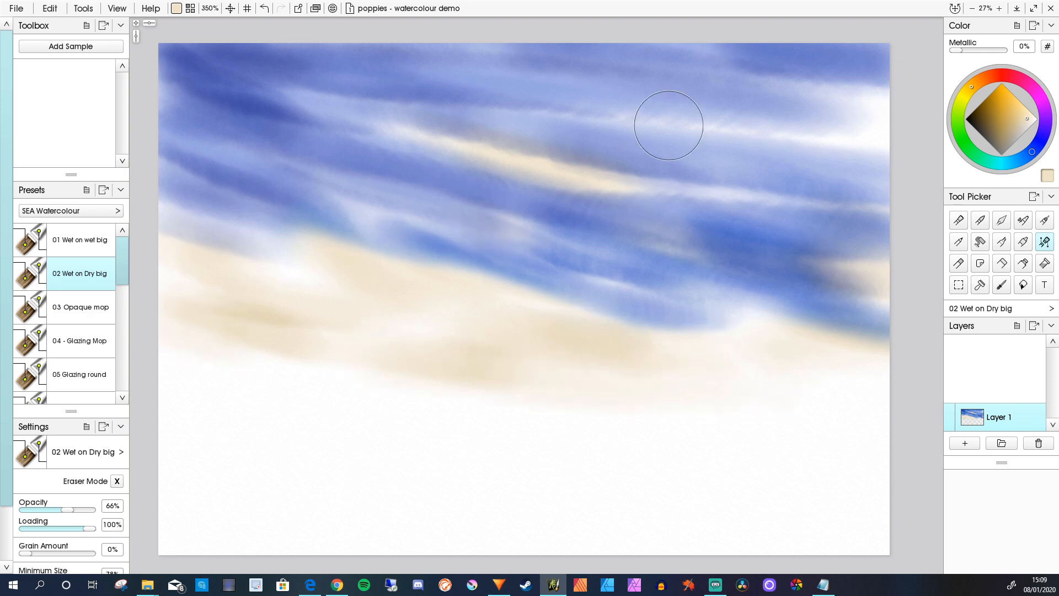
# Step: Brush pale beige and peach tones into the cloud gaps at the sky's right edge and the band below the sky
pyautogui.moveTo(669, 118); pyautogui.dragTo(913, 159)
pyautogui.moveTo(911, 197); pyautogui.dragTo(766, 189)
pyautogui.click(977, 83)
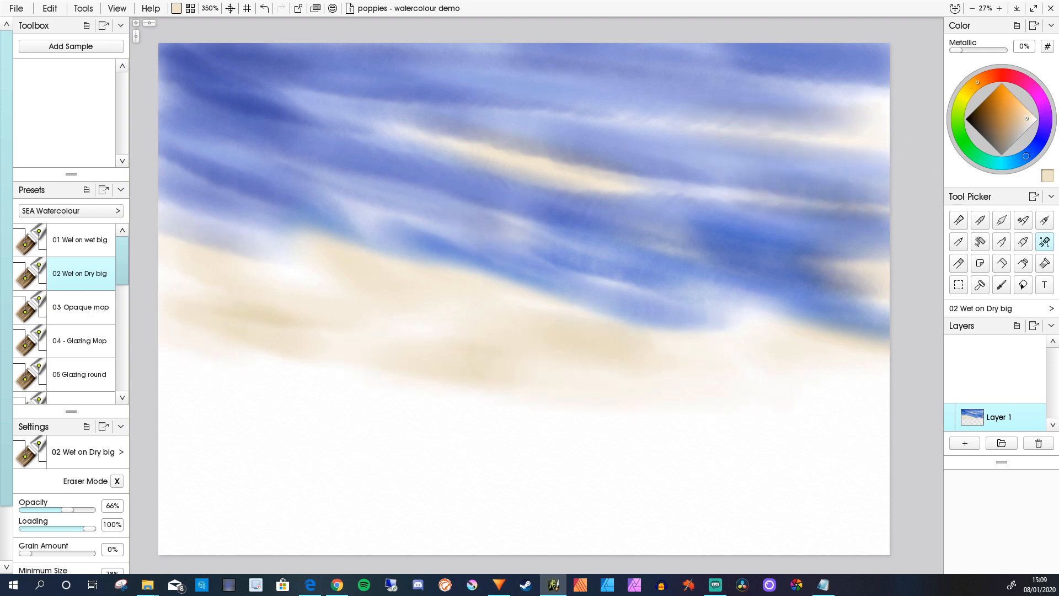
pyautogui.click(986, 78)
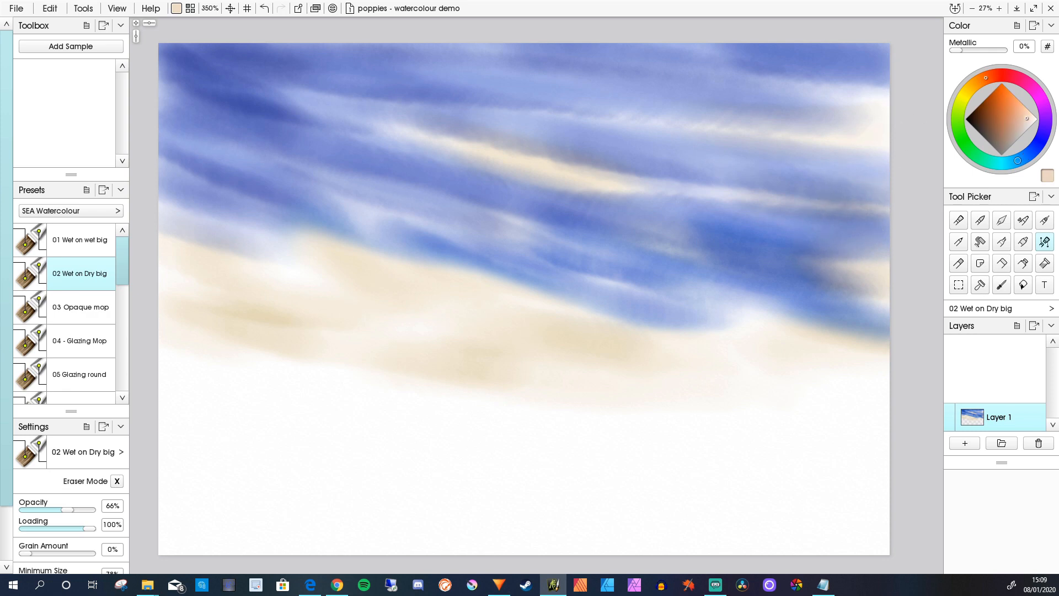
pyautogui.click(991, 75)
pyautogui.moveTo(899, 148); pyautogui.dragTo(764, 136)
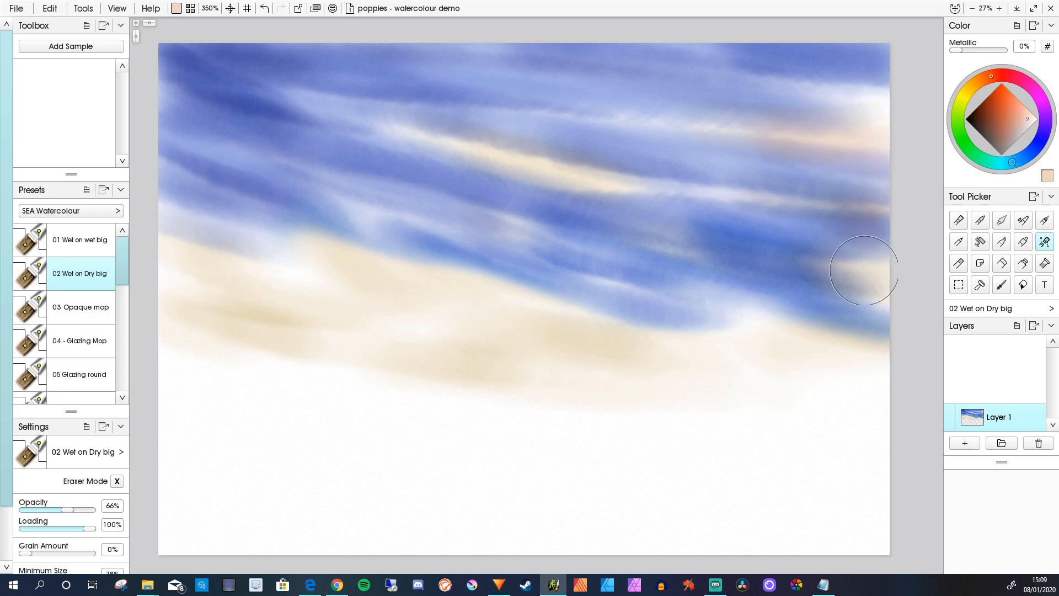
pyautogui.moveTo(448, 302)
pyautogui.mouseDown()
pyautogui.moveTo(300, 289)
pyautogui.moveTo(325, 295)
pyautogui.moveTo(156, 248)
pyautogui.moveTo(220, 355)
pyautogui.moveTo(570, 402)
pyautogui.moveTo(350, 377)
pyautogui.mouseUp()
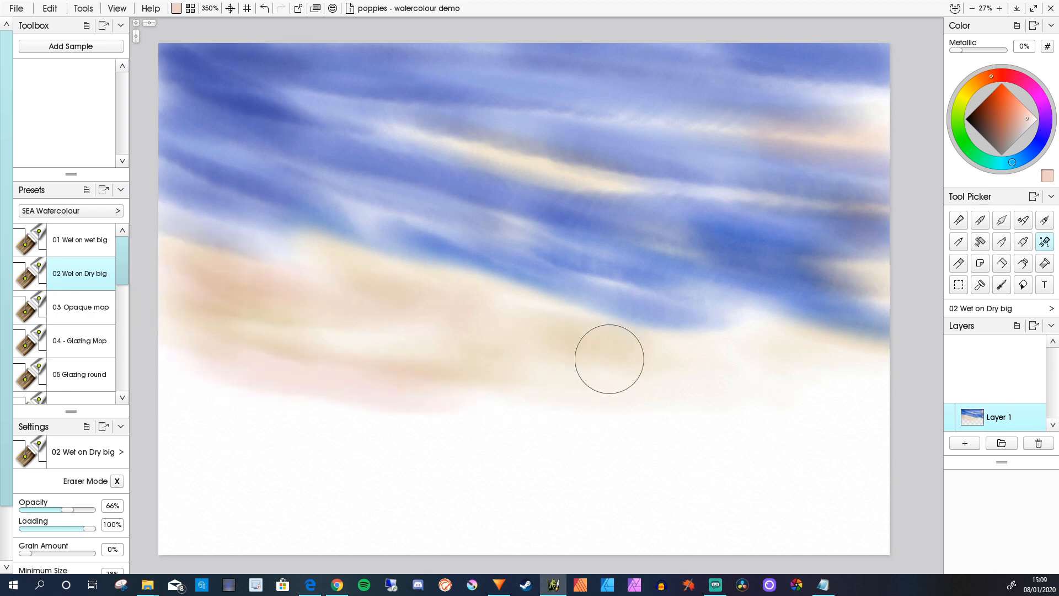
# Step: Wash a pale yellow band below the peach area and add soft light green strokes beneath it
pyautogui.click(967, 92)
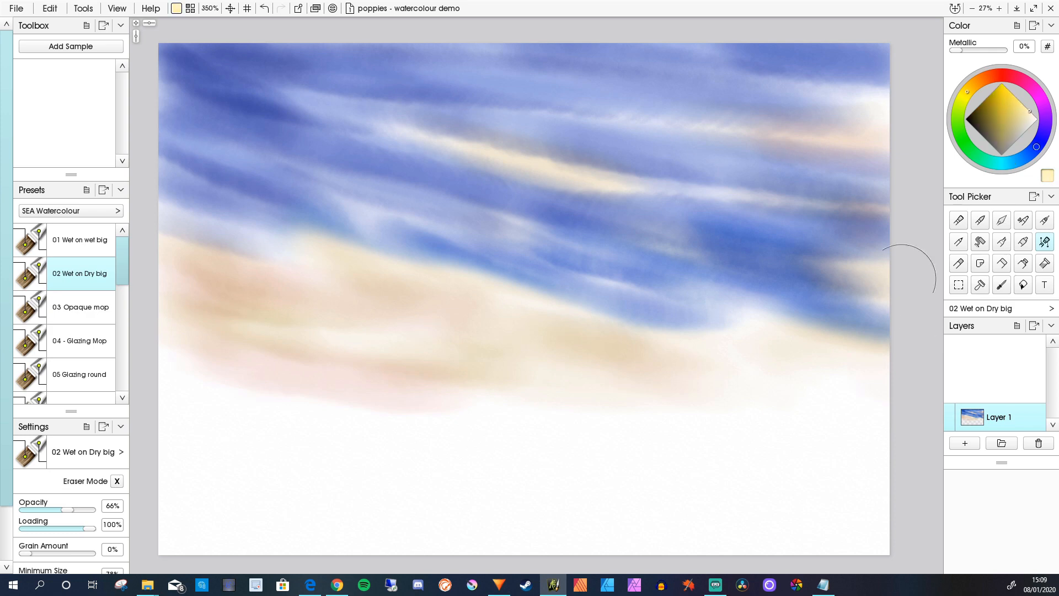
pyautogui.moveTo(646, 431)
pyautogui.mouseDown()
pyautogui.moveTo(688, 409)
pyautogui.moveTo(878, 414)
pyautogui.moveTo(589, 402)
pyautogui.moveTo(184, 409)
pyautogui.moveTo(161, 374)
pyautogui.moveTo(471, 395)
pyautogui.moveTo(272, 421)
pyautogui.moveTo(737, 446)
pyautogui.mouseUp()
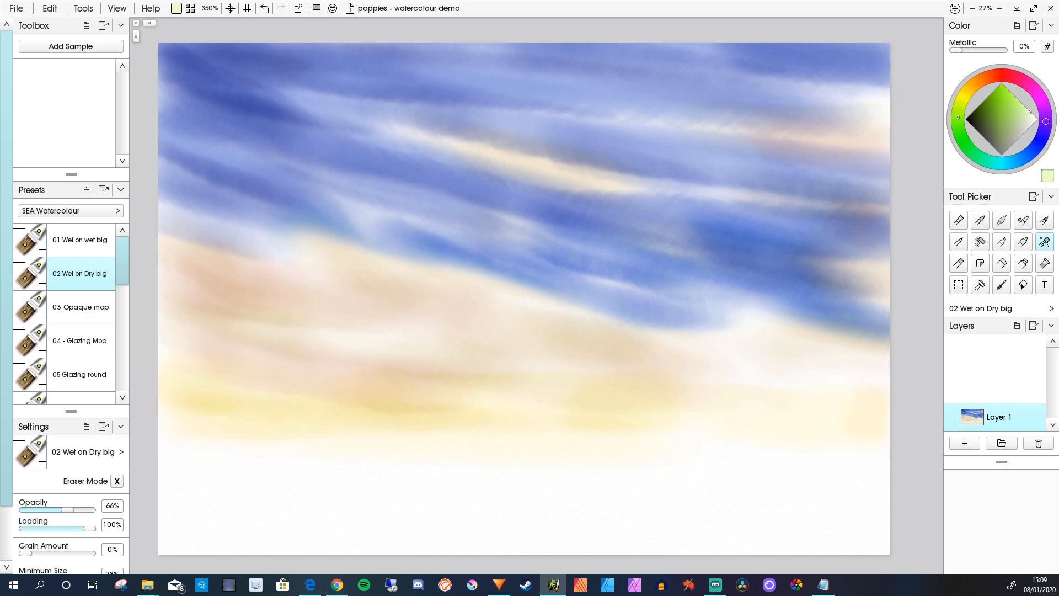
pyautogui.moveTo(733, 442)
pyautogui.mouseDown()
pyautogui.moveTo(629, 453)
pyautogui.moveTo(900, 440)
pyautogui.moveTo(829, 455)
pyautogui.moveTo(366, 453)
pyautogui.moveTo(559, 469)
pyautogui.moveTo(450, 483)
pyautogui.moveTo(309, 479)
pyautogui.moveTo(763, 488)
pyautogui.mouseUp()
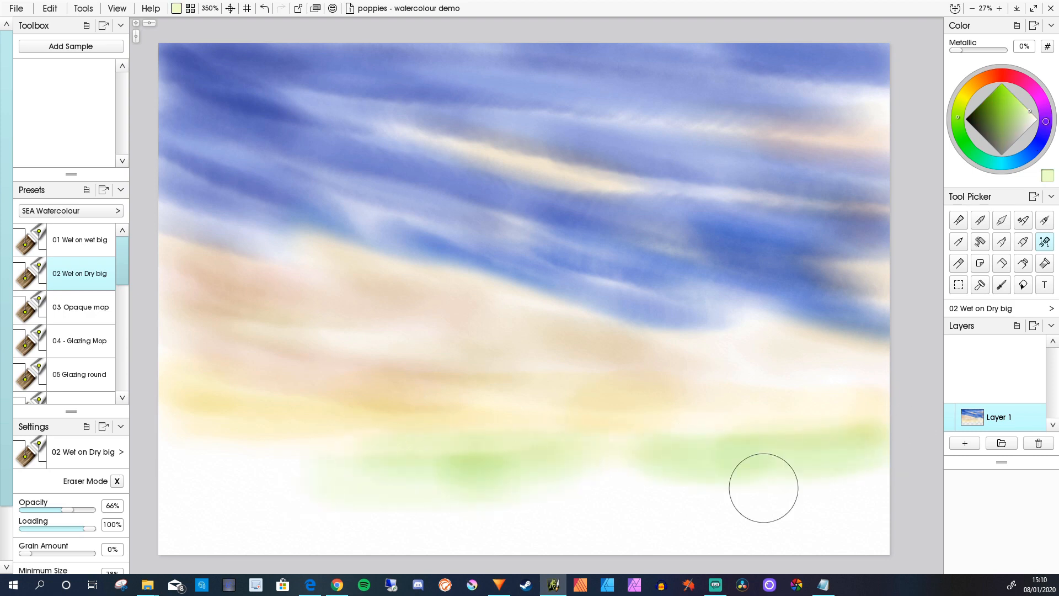
# Step: Paint the foreground field with stronger greens and a dark blue-violet band along the canvas's lower edge
pyautogui.click(992, 110)
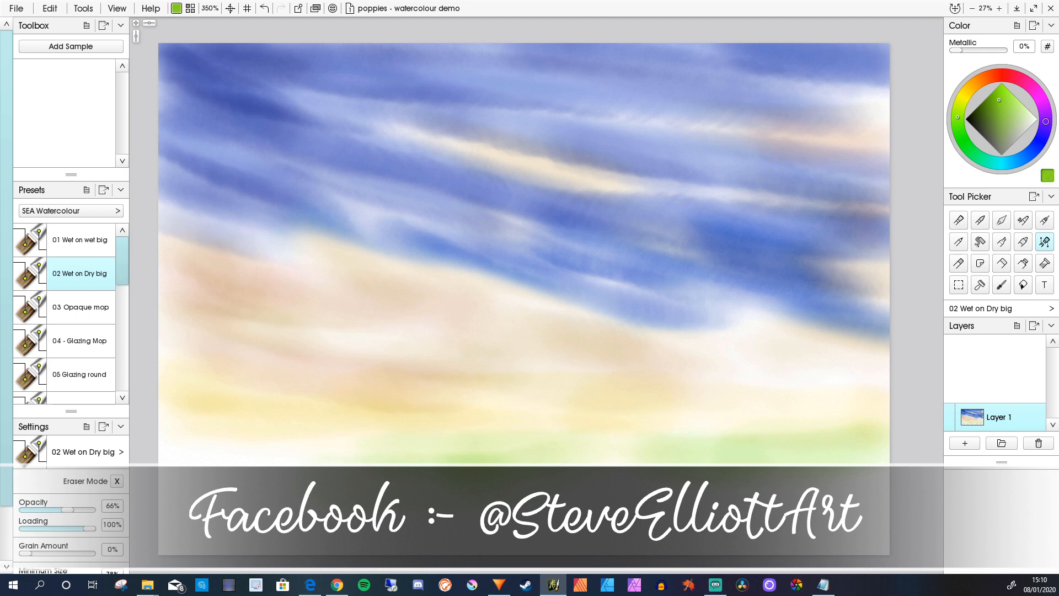
pyautogui.moveTo(497, 441)
pyautogui.mouseDown()
pyautogui.moveTo(423, 472)
pyautogui.moveTo(172, 435)
pyautogui.moveTo(366, 451)
pyautogui.moveTo(449, 486)
pyautogui.moveTo(909, 502)
pyautogui.moveTo(832, 483)
pyautogui.moveTo(717, 523)
pyautogui.moveTo(917, 523)
pyautogui.moveTo(669, 537)
pyautogui.moveTo(541, 521)
pyautogui.mouseUp()
pyautogui.click(1037, 147)
pyautogui.moveTo(427, 509)
pyautogui.mouseDown()
pyautogui.moveTo(607, 535)
pyautogui.moveTo(511, 566)
pyautogui.moveTo(449, 513)
pyautogui.moveTo(175, 481)
pyautogui.moveTo(336, 516)
pyautogui.moveTo(161, 501)
pyautogui.moveTo(142, 544)
pyautogui.moveTo(156, 464)
pyautogui.moveTo(194, 440)
pyautogui.moveTo(492, 480)
pyautogui.moveTo(268, 464)
pyautogui.moveTo(221, 501)
pyautogui.moveTo(530, 552)
pyautogui.moveTo(154, 549)
pyautogui.moveTo(243, 502)
pyautogui.moveTo(420, 532)
pyautogui.moveTo(221, 511)
pyautogui.moveTo(530, 519)
pyautogui.moveTo(391, 539)
pyautogui.moveTo(663, 556)
pyautogui.moveTo(856, 456)
pyautogui.moveTo(700, 478)
pyautogui.mouseUp()
pyautogui.click(960, 135)
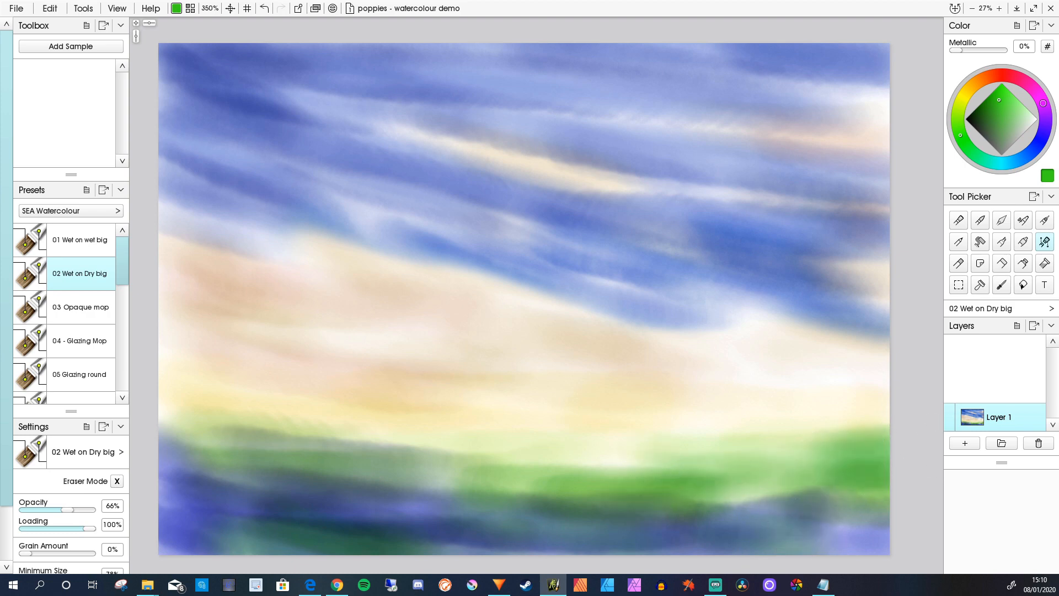
pyautogui.moveTo(542, 471)
pyautogui.mouseDown()
pyautogui.moveTo(616, 451)
pyautogui.moveTo(425, 469)
pyautogui.mouseUp()
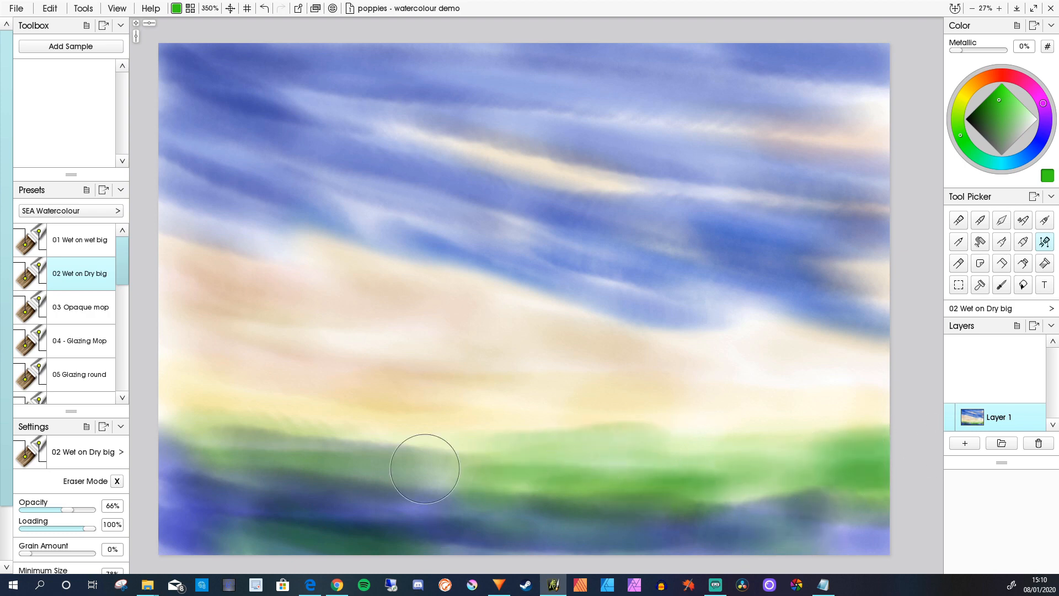
# Step: Blend warm yellow strokes into the green field from the right side across to the left
pyautogui.click(964, 96)
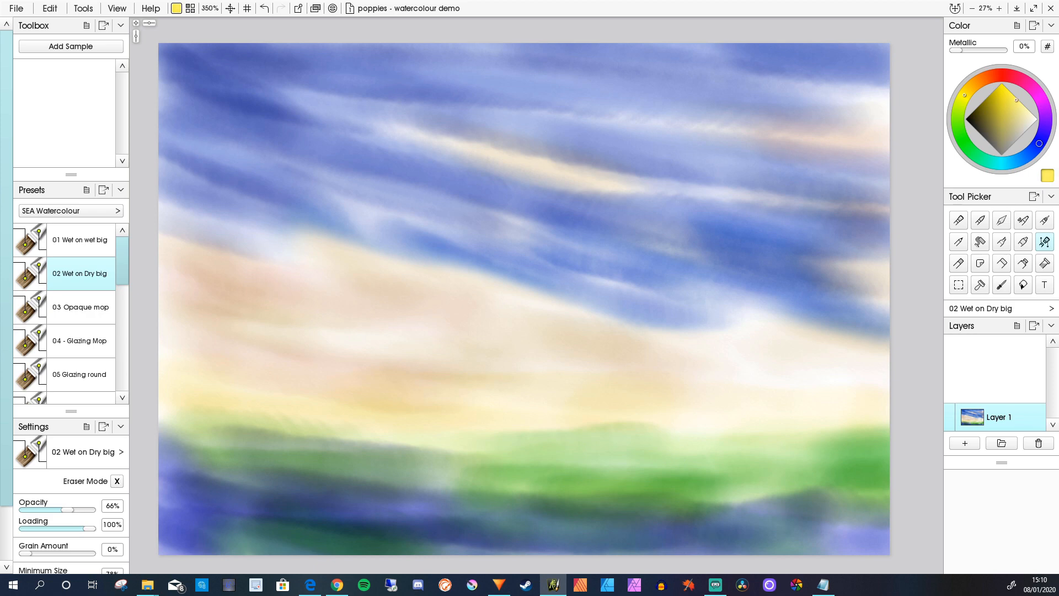
pyautogui.moveTo(641, 456)
pyautogui.mouseDown()
pyautogui.moveTo(728, 449)
pyautogui.moveTo(728, 461)
pyautogui.moveTo(859, 463)
pyautogui.mouseUp()
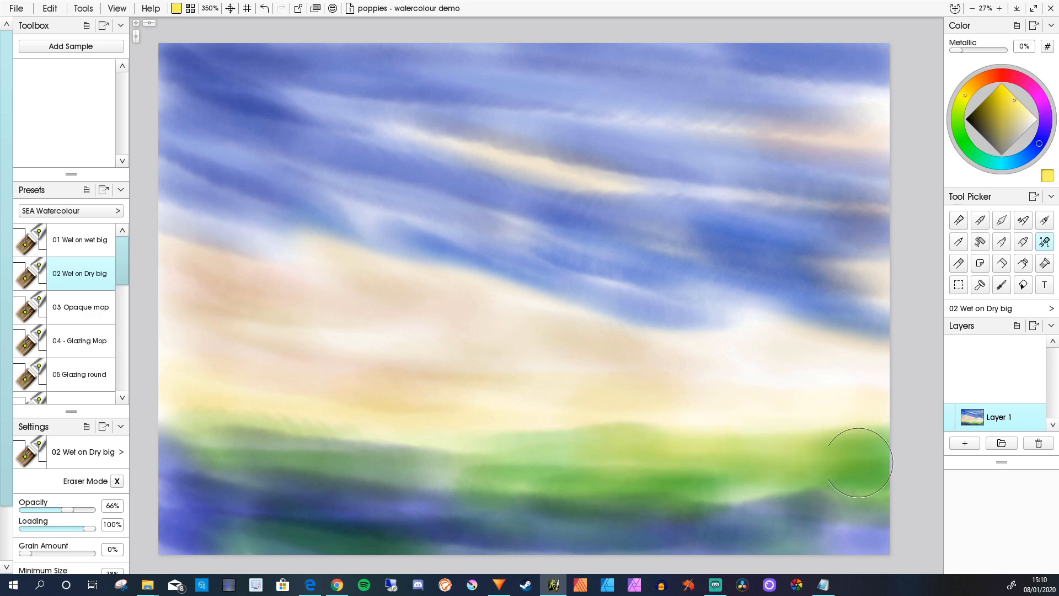
pyautogui.moveTo(517, 473); pyautogui.dragTo(255, 475)
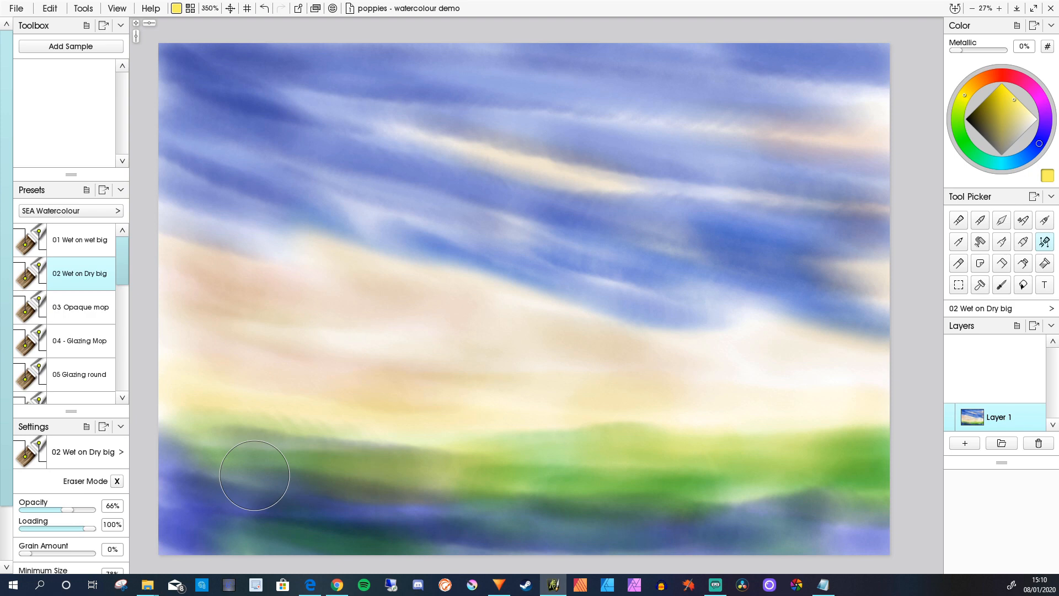
# Step: Deepen the upper sky with mid-blue strokes over the upper right corner, the upper left and the streaks across the centre
pyautogui.click(1028, 155)
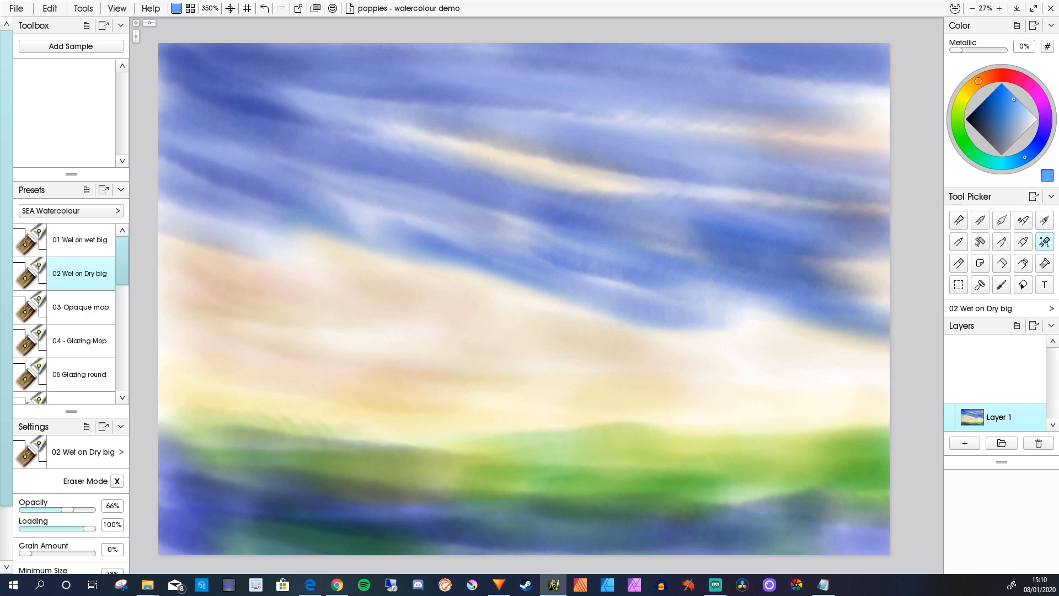
pyautogui.moveTo(890, 62); pyautogui.dragTo(807, 63)
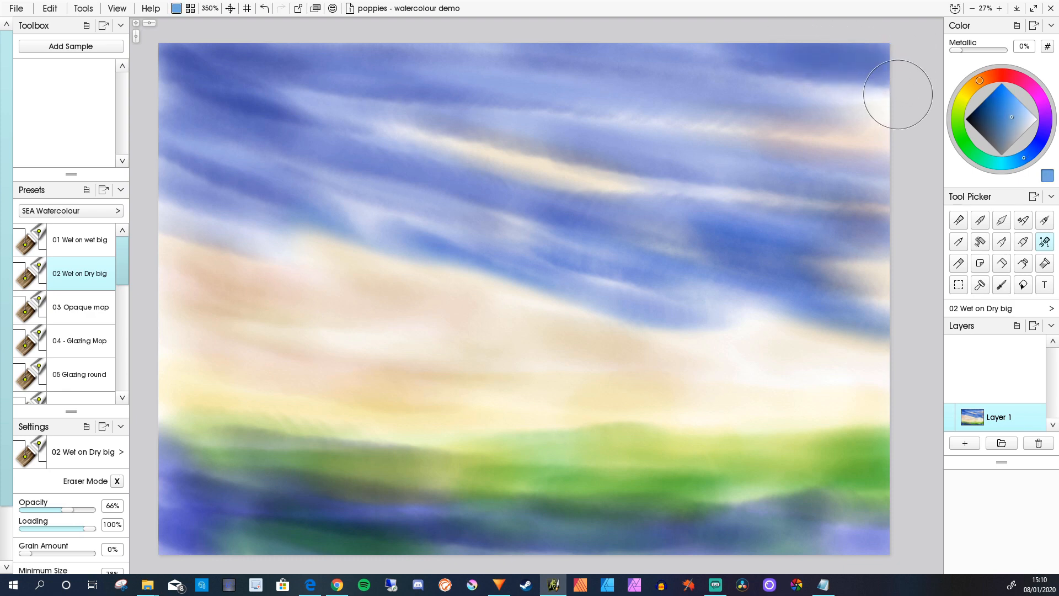
pyautogui.moveTo(898, 95); pyautogui.dragTo(793, 89)
pyautogui.moveTo(883, 116)
pyautogui.mouseDown()
pyautogui.moveTo(829, 115)
pyautogui.moveTo(644, 59)
pyautogui.moveTo(891, 120)
pyautogui.mouseUp()
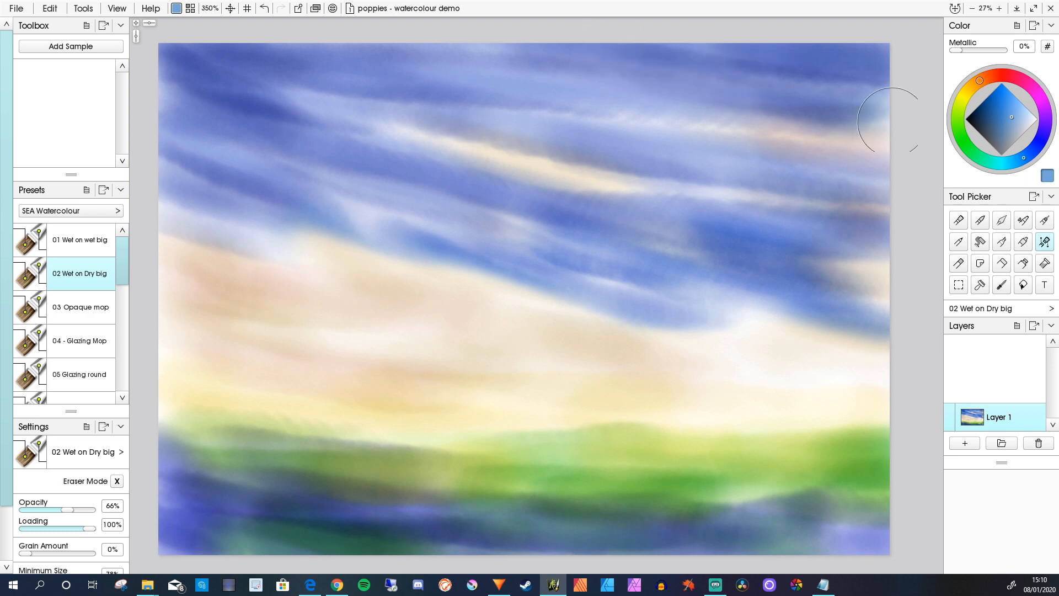
pyautogui.moveTo(214, 61)
pyautogui.mouseDown()
pyautogui.moveTo(236, 71)
pyautogui.moveTo(200, 107)
pyautogui.moveTo(231, 138)
pyautogui.moveTo(160, 102)
pyautogui.moveTo(435, 221)
pyautogui.mouseUp()
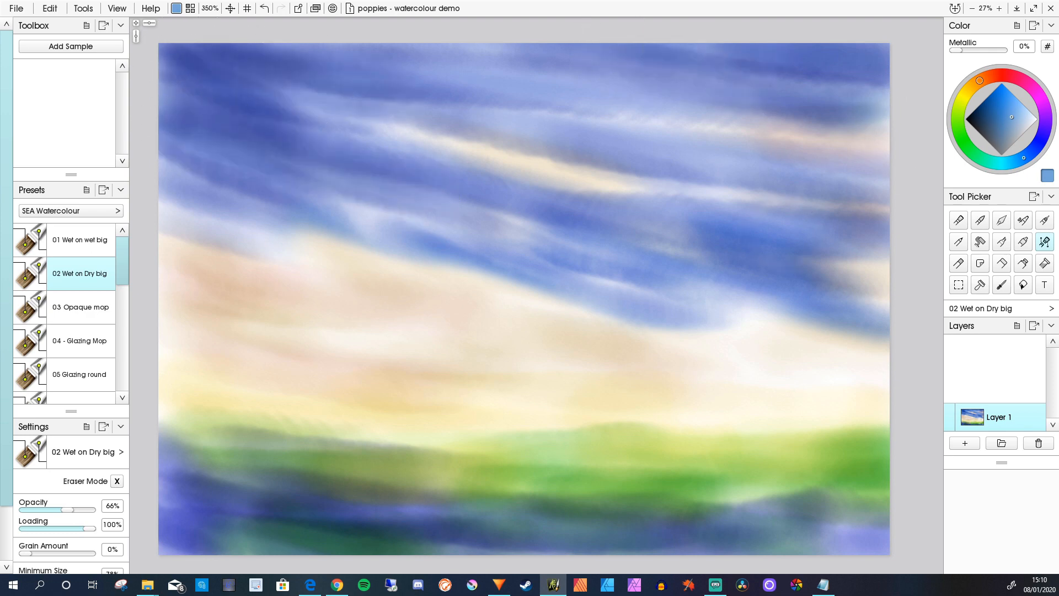
pyautogui.moveTo(775, 148); pyautogui.dragTo(491, 83)
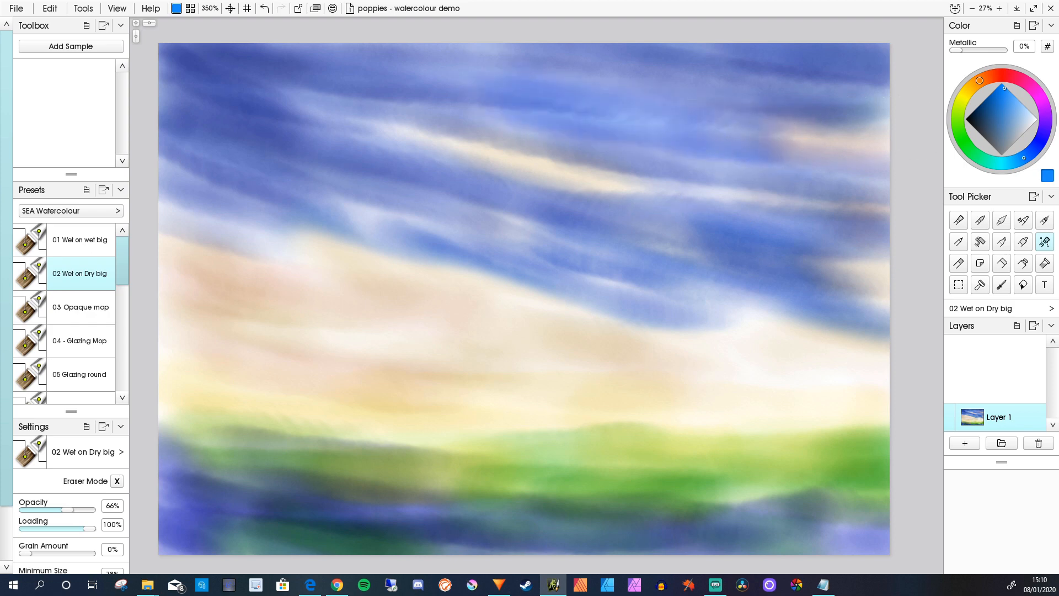
# Step: Glaze bright cyan-blue over the upper and right sky, the left side and the sky's lower left edge
pyautogui.moveTo(1025, 158); pyautogui.dragTo(1010, 162)
pyautogui.moveTo(820, 59)
pyautogui.mouseDown()
pyautogui.moveTo(627, 42)
pyautogui.moveTo(915, 118)
pyautogui.moveTo(731, 158)
pyautogui.moveTo(852, 205)
pyautogui.mouseUp()
pyautogui.moveTo(567, 66); pyautogui.dragTo(371, 50)
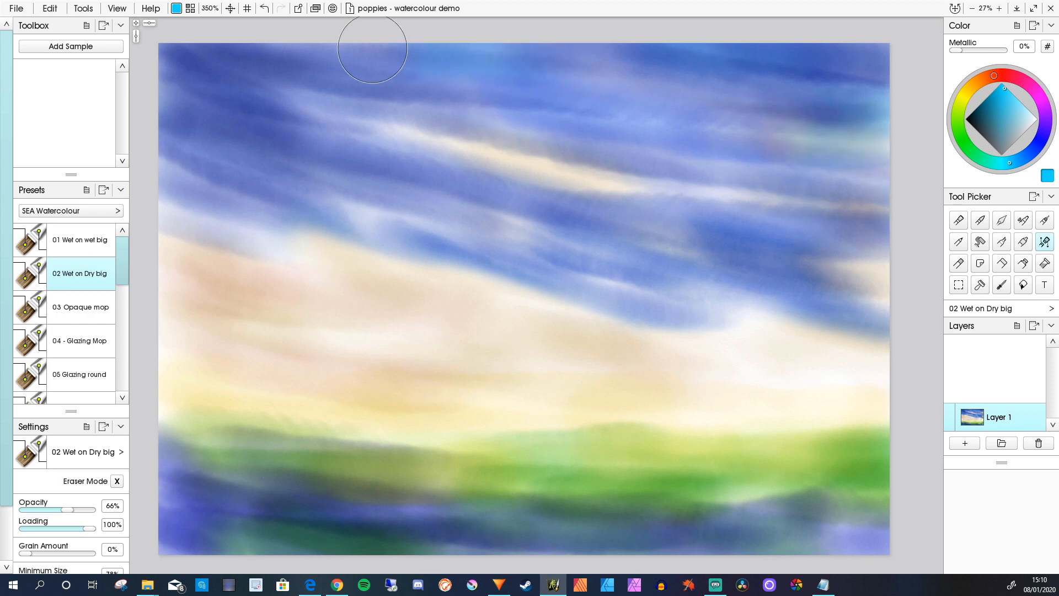
pyautogui.moveTo(175, 87)
pyautogui.mouseDown()
pyautogui.moveTo(241, 108)
pyautogui.moveTo(163, 88)
pyautogui.moveTo(204, 107)
pyautogui.moveTo(170, 109)
pyautogui.moveTo(335, 192)
pyautogui.moveTo(183, 151)
pyautogui.moveTo(183, 175)
pyautogui.mouseUp()
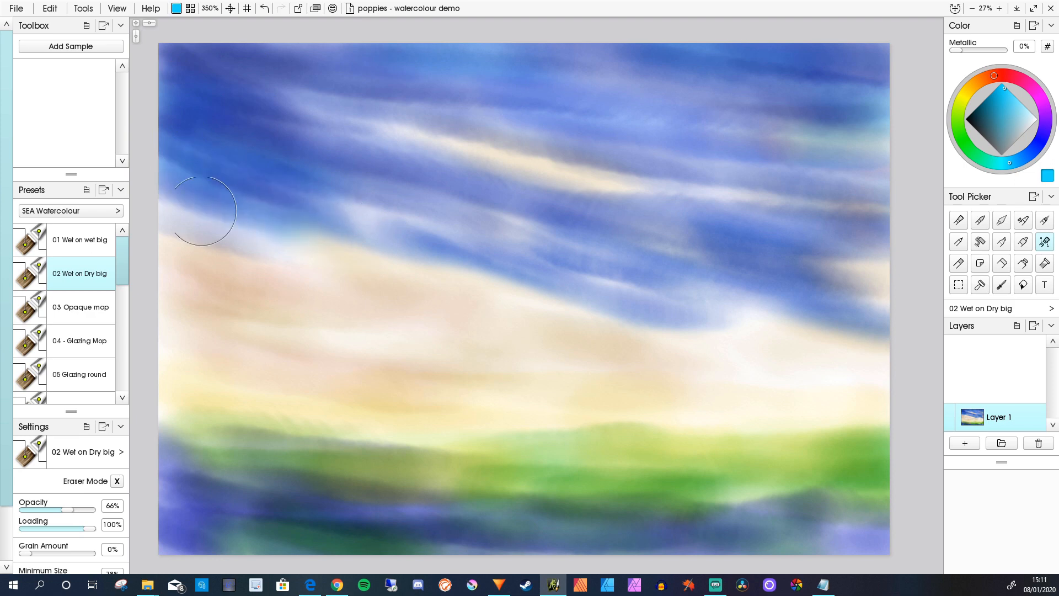
pyautogui.moveTo(287, 254); pyautogui.dragTo(324, 272)
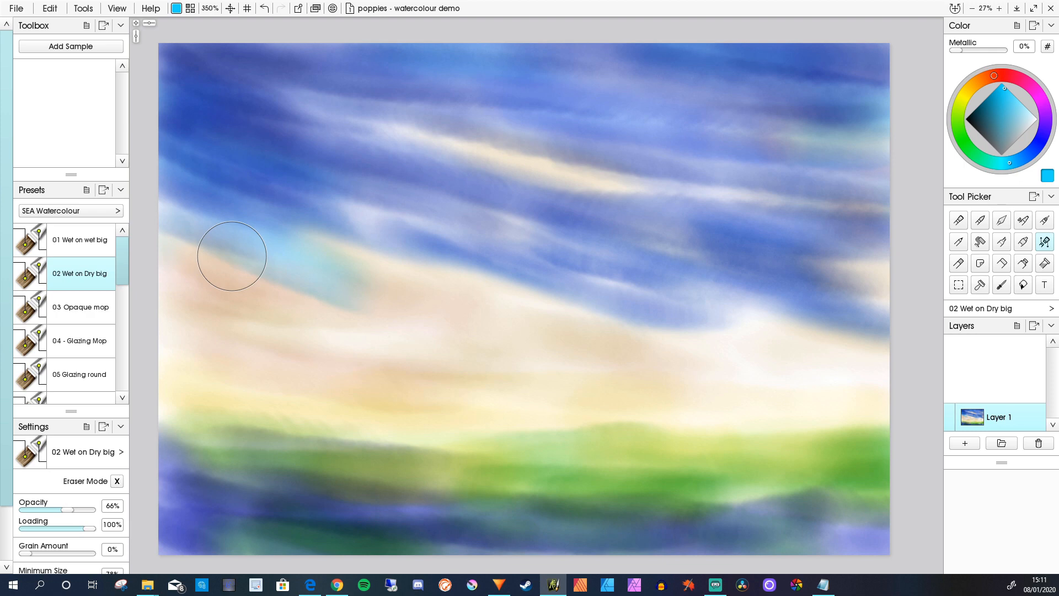
# Step: Lift out soft white clouds across the band below the sky and within the blue, using the brush in Eraser Mode
pyautogui.click(964, 97)
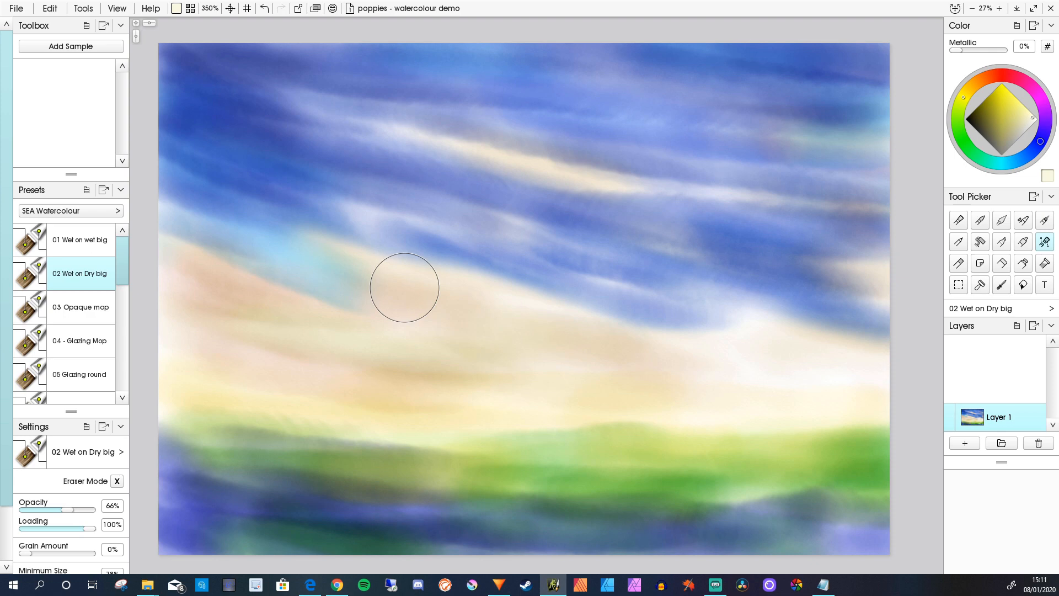
pyautogui.rightClick(461, 331)
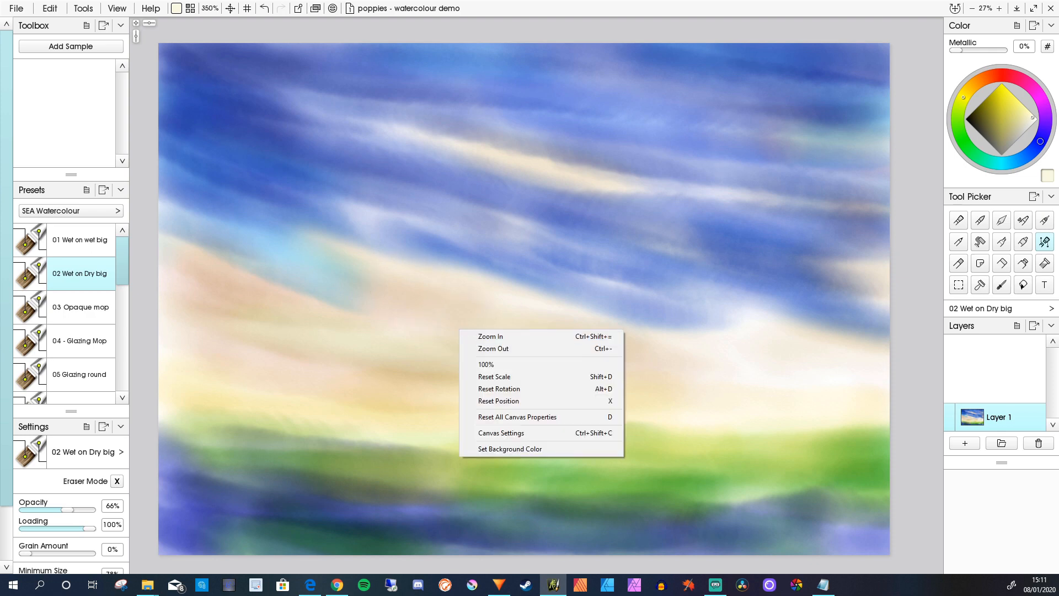
pyautogui.click(117, 481)
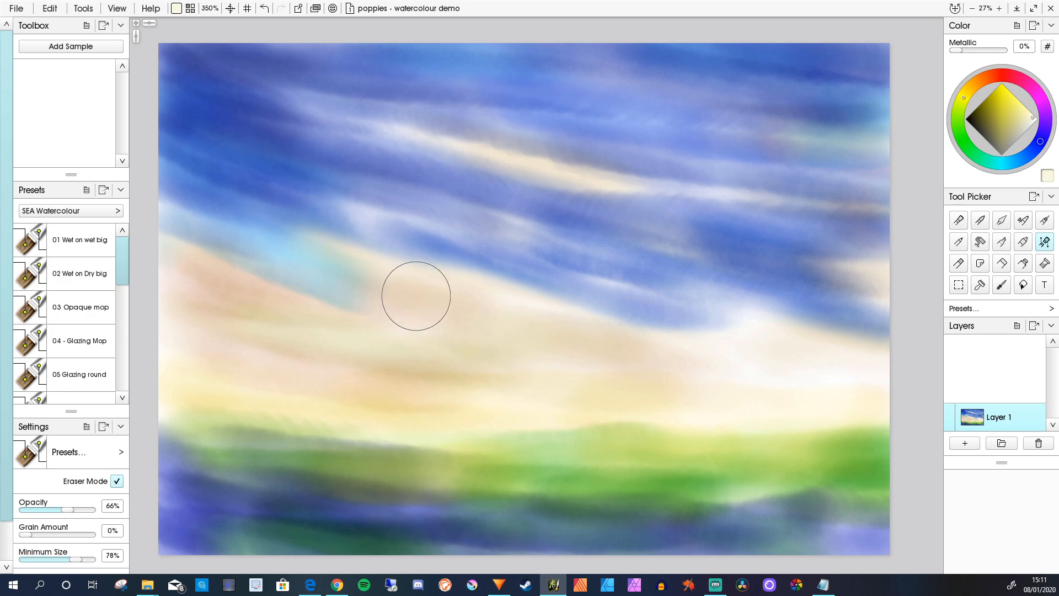
pyautogui.moveTo(503, 332)
pyautogui.mouseDown()
pyautogui.moveTo(619, 358)
pyautogui.moveTo(376, 302)
pyautogui.moveTo(502, 351)
pyautogui.moveTo(500, 362)
pyautogui.moveTo(203, 286)
pyautogui.moveTo(442, 357)
pyautogui.moveTo(313, 332)
pyautogui.moveTo(157, 280)
pyautogui.moveTo(385, 376)
pyautogui.moveTo(337, 377)
pyautogui.moveTo(172, 341)
pyautogui.moveTo(412, 376)
pyautogui.moveTo(231, 354)
pyautogui.moveTo(443, 353)
pyautogui.moveTo(578, 332)
pyautogui.moveTo(758, 381)
pyautogui.moveTo(556, 350)
pyautogui.moveTo(716, 402)
pyautogui.moveTo(421, 356)
pyautogui.moveTo(504, 384)
pyautogui.moveTo(766, 382)
pyautogui.moveTo(705, 341)
pyautogui.moveTo(878, 386)
pyautogui.moveTo(828, 348)
pyautogui.moveTo(937, 362)
pyautogui.moveTo(872, 309)
pyautogui.moveTo(900, 313)
pyautogui.moveTo(544, 213)
pyautogui.moveTo(783, 319)
pyautogui.moveTo(549, 263)
pyautogui.moveTo(398, 250)
pyautogui.moveTo(575, 342)
pyautogui.moveTo(307, 287)
pyautogui.mouseUp()
pyautogui.moveTo(268, 347)
pyautogui.mouseDown()
pyautogui.moveTo(141, 297)
pyautogui.moveTo(365, 300)
pyautogui.moveTo(150, 212)
pyautogui.mouseUp()
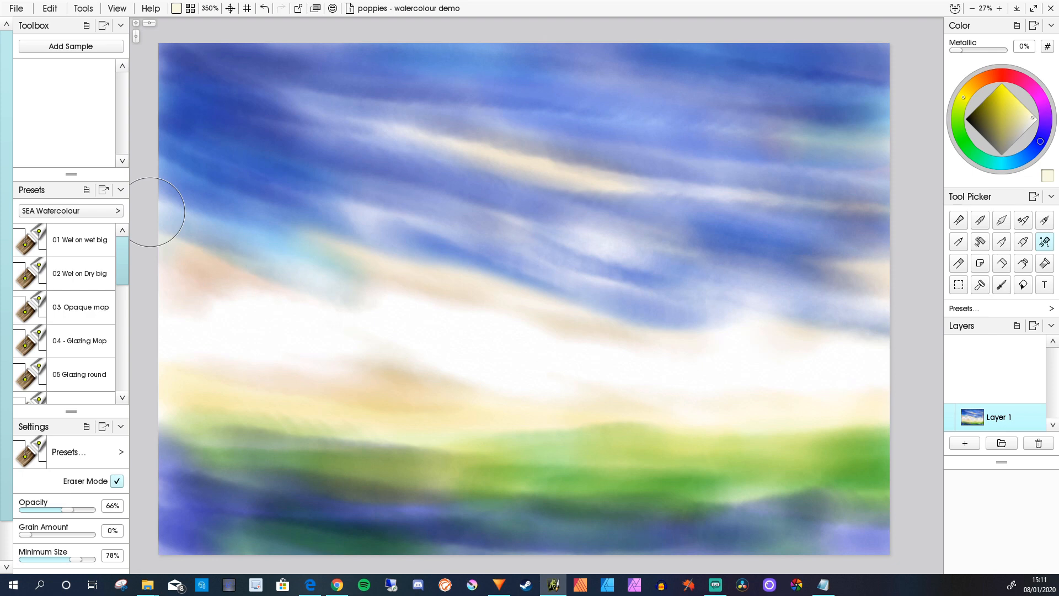
# Step: Add a new layer above the sky painting and choose the 13 Multi loaded preset
pyautogui.click(965, 444)
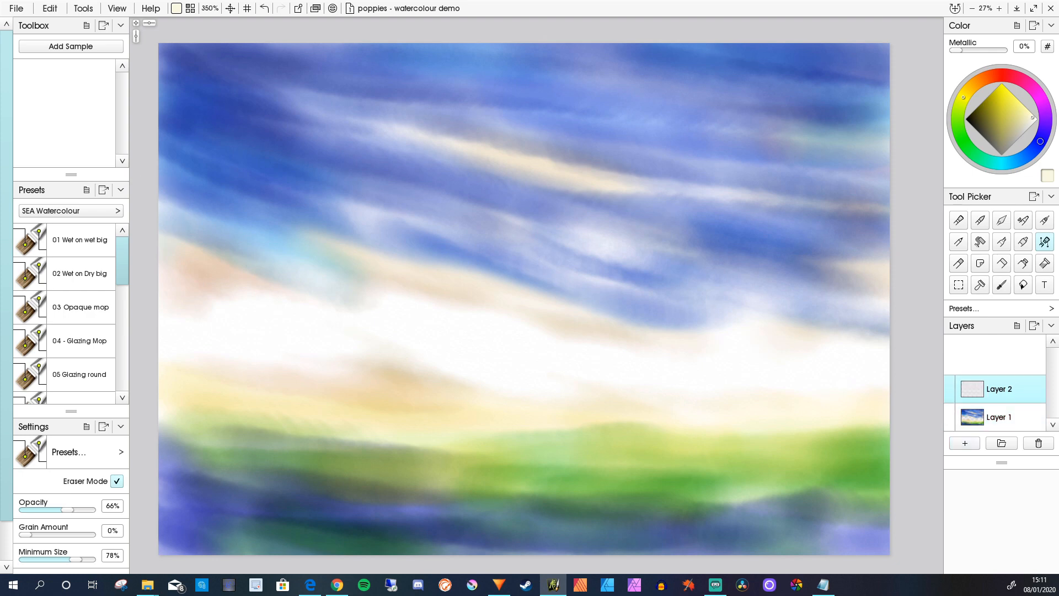
pyautogui.scroll(-5, 65, 314)
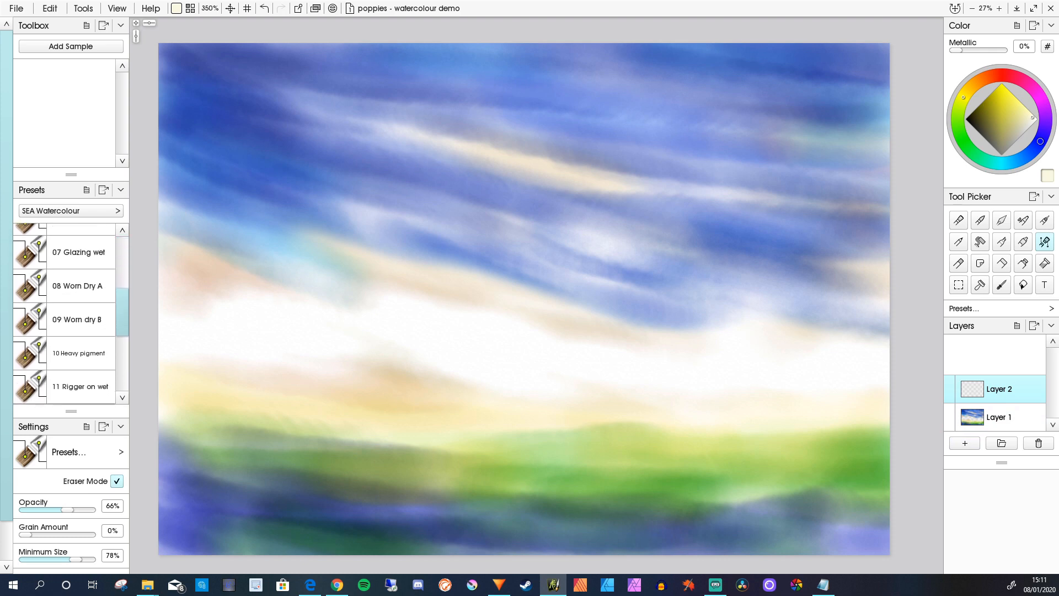
pyautogui.scroll(-2, 64, 314)
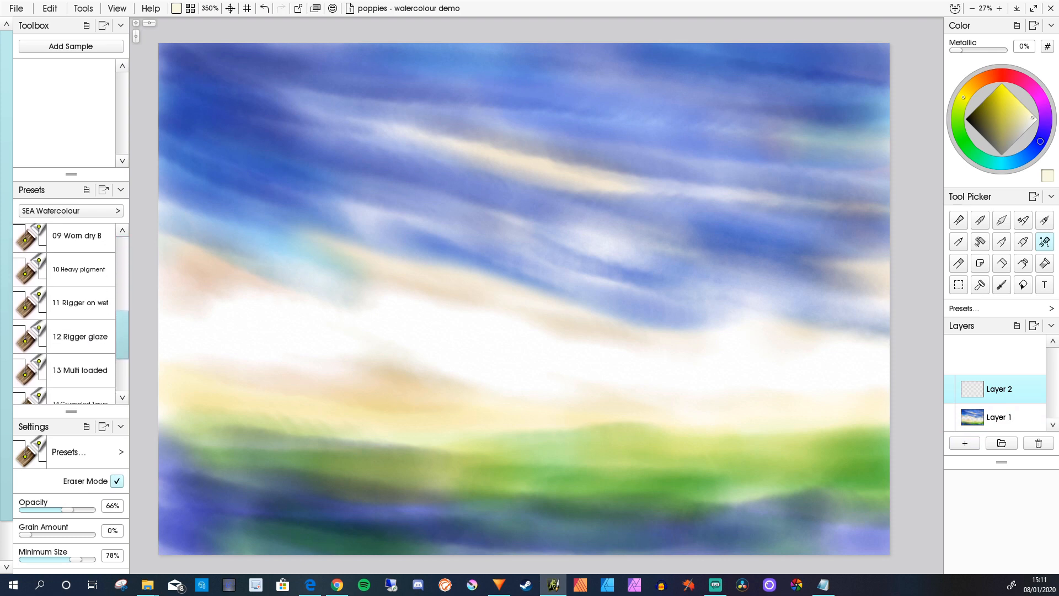
pyautogui.scroll(-3, 64, 315)
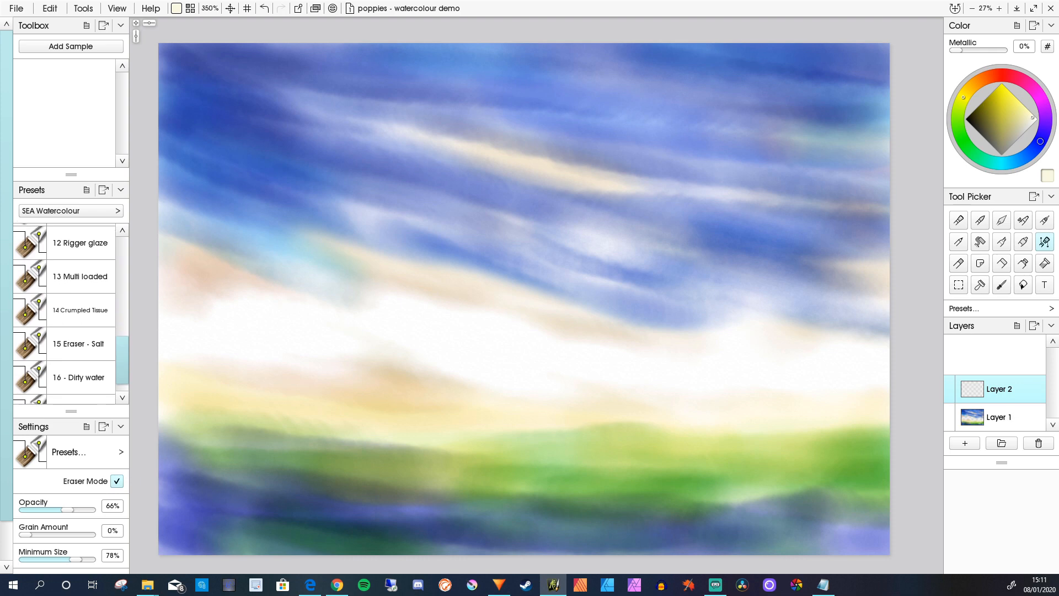
pyautogui.moveTo(122, 360); pyautogui.dragTo(121, 358)
pyautogui.click(80, 285)
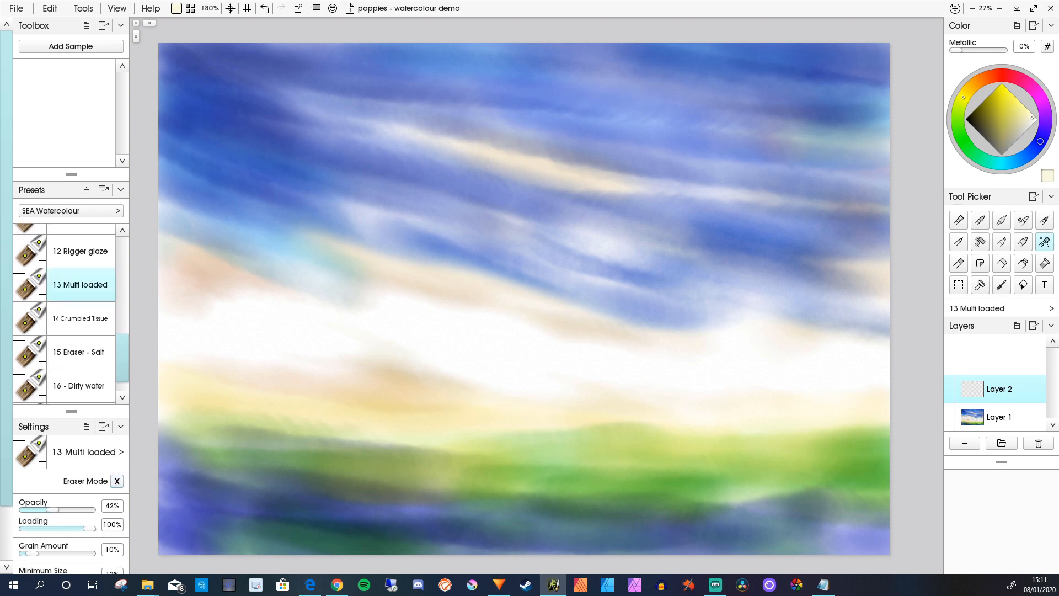
# Step: Paint a distant tree line on Layer 2 in dark and lighter blues, from the right edge along the horizon toward the centre
pyautogui.click(1040, 141)
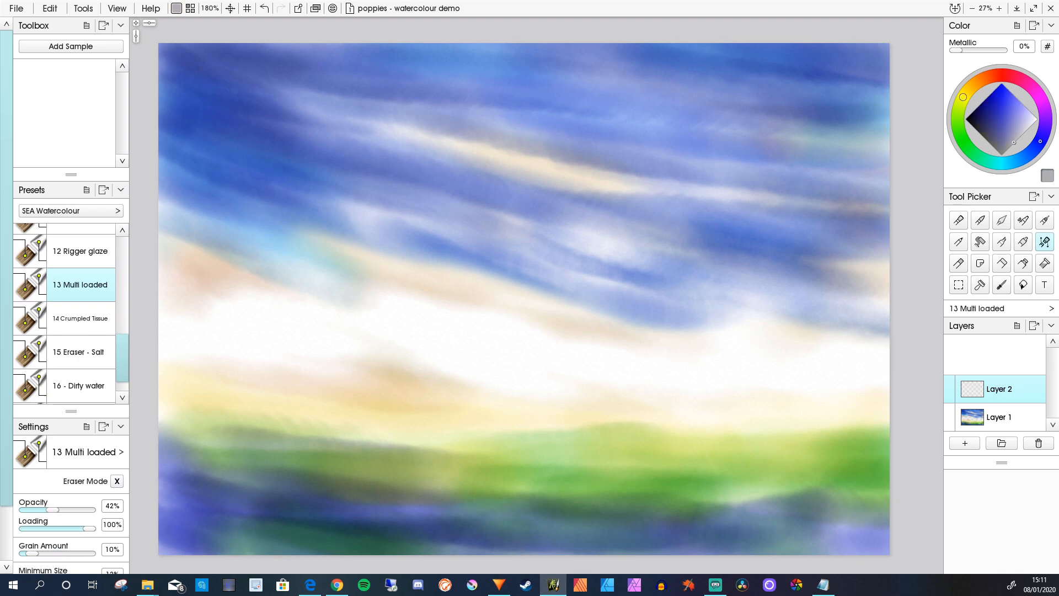
pyautogui.moveTo(1039, 144); pyautogui.dragTo(1031, 153)
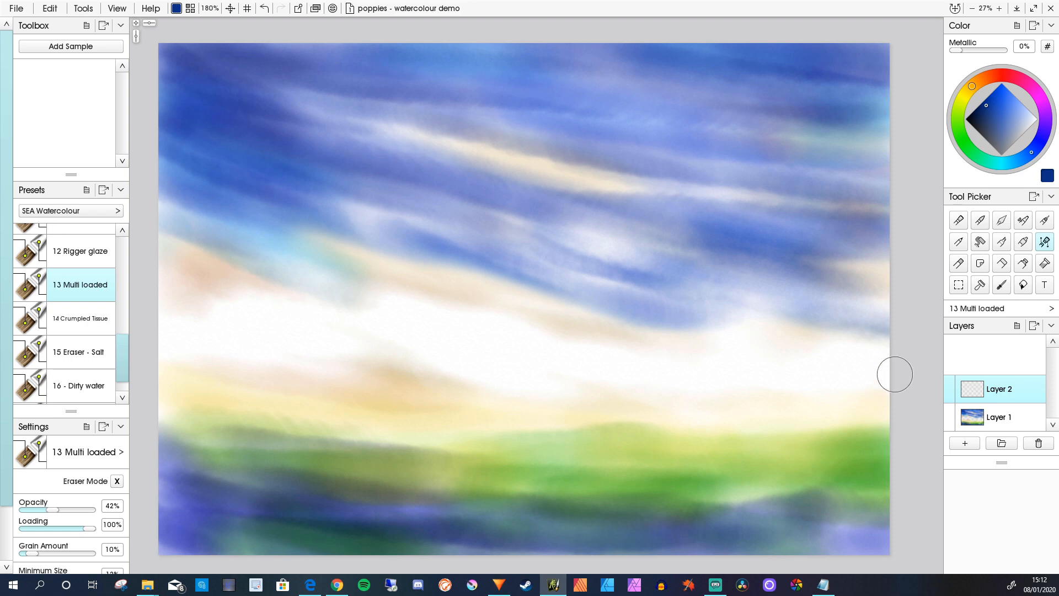
pyautogui.moveTo(886, 390)
pyautogui.mouseDown()
pyautogui.moveTo(844, 379)
pyautogui.moveTo(825, 381)
pyautogui.moveTo(856, 386)
pyautogui.moveTo(783, 385)
pyautogui.moveTo(851, 398)
pyautogui.moveTo(866, 380)
pyautogui.mouseUp()
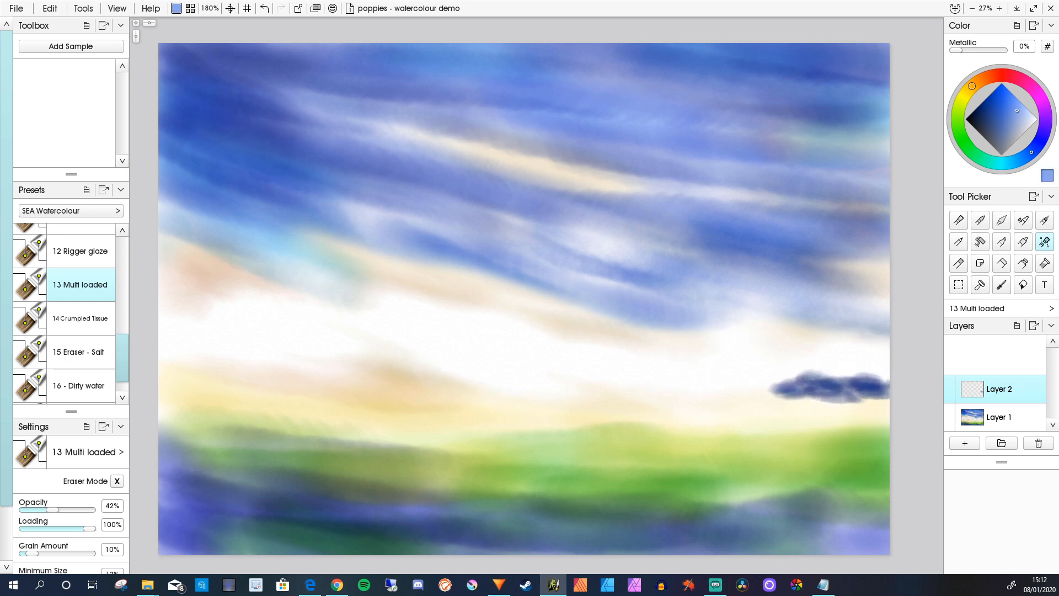
pyautogui.moveTo(789, 398); pyautogui.dragTo(700, 383)
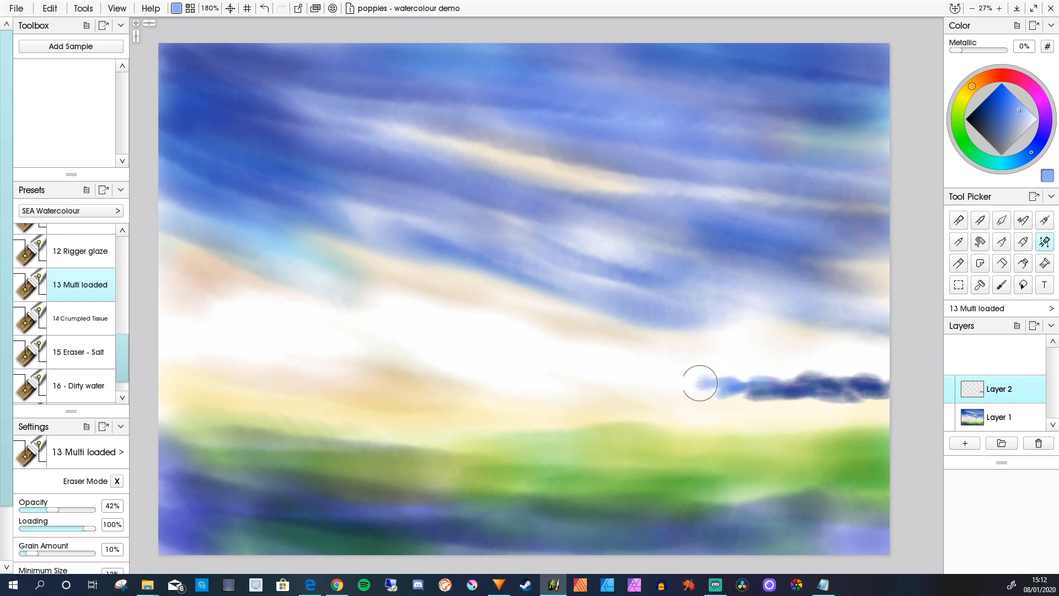
pyautogui.moveTo(743, 381)
pyautogui.mouseDown()
pyautogui.moveTo(761, 393)
pyautogui.moveTo(662, 391)
pyautogui.moveTo(691, 379)
pyautogui.moveTo(652, 390)
pyautogui.moveTo(697, 390)
pyautogui.moveTo(648, 381)
pyautogui.mouseUp()
pyautogui.moveTo(788, 382); pyautogui.dragTo(858, 382)
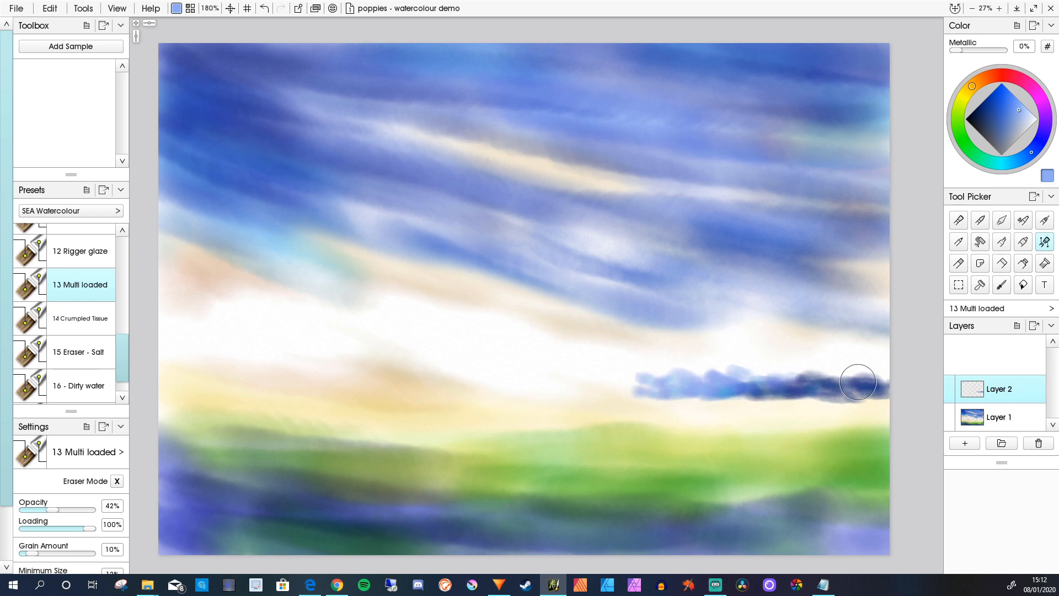
# Step: Extend the distant tree line to the canvas's left edge in light blue and darken its lower half with dark navy
pyautogui.moveTo(657, 381)
pyautogui.mouseDown()
pyautogui.moveTo(610, 372)
pyautogui.moveTo(629, 390)
pyautogui.moveTo(655, 385)
pyautogui.moveTo(636, 396)
pyautogui.moveTo(751, 393)
pyautogui.mouseUp()
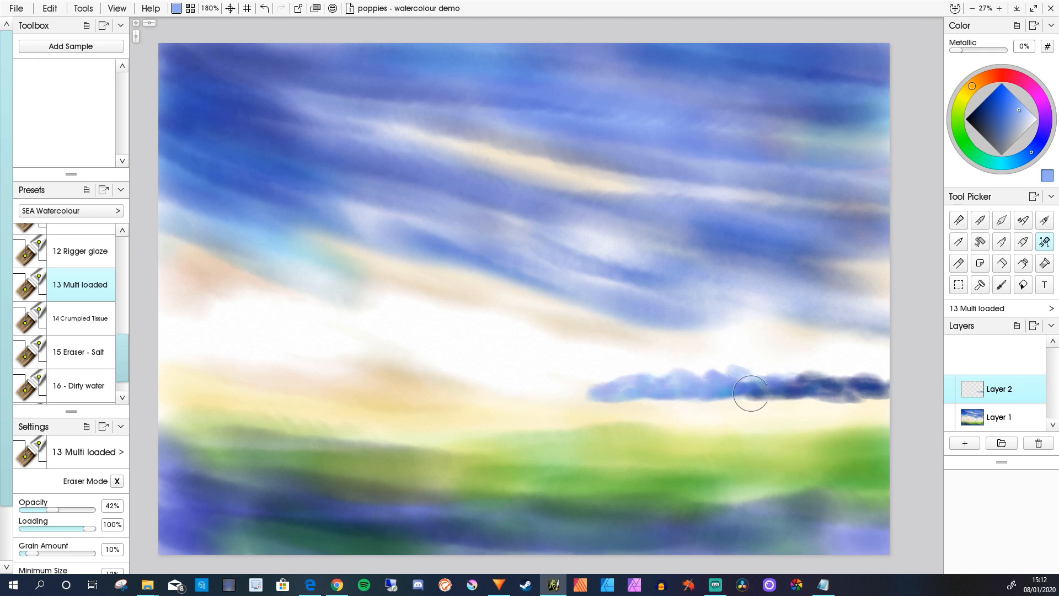
pyautogui.moveTo(606, 388)
pyautogui.mouseDown()
pyautogui.moveTo(580, 381)
pyautogui.moveTo(613, 382)
pyautogui.moveTo(591, 373)
pyautogui.moveTo(617, 376)
pyautogui.moveTo(599, 365)
pyautogui.moveTo(621, 373)
pyautogui.moveTo(601, 390)
pyautogui.moveTo(532, 386)
pyautogui.moveTo(566, 378)
pyautogui.moveTo(593, 388)
pyautogui.moveTo(509, 384)
pyautogui.moveTo(512, 374)
pyautogui.moveTo(467, 387)
pyautogui.moveTo(604, 391)
pyautogui.moveTo(470, 392)
pyautogui.moveTo(490, 388)
pyautogui.moveTo(455, 382)
pyautogui.moveTo(493, 385)
pyautogui.mouseUp()
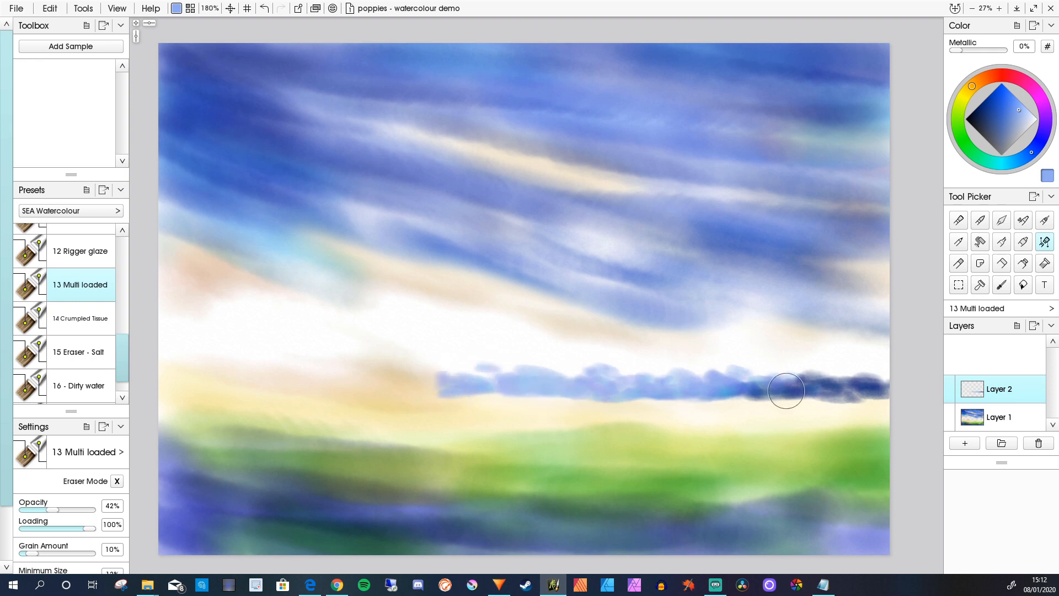
pyautogui.moveTo(787, 391)
pyautogui.mouseDown()
pyautogui.moveTo(739, 387)
pyautogui.moveTo(820, 384)
pyautogui.moveTo(770, 377)
pyautogui.mouseUp()
pyautogui.moveTo(413, 381)
pyautogui.mouseDown()
pyautogui.moveTo(380, 385)
pyautogui.moveTo(416, 383)
pyautogui.moveTo(328, 395)
pyautogui.moveTo(298, 383)
pyautogui.moveTo(302, 374)
pyautogui.moveTo(377, 387)
pyautogui.moveTo(237, 376)
pyautogui.moveTo(323, 385)
pyautogui.moveTo(220, 390)
pyautogui.moveTo(200, 383)
pyautogui.moveTo(225, 381)
pyautogui.moveTo(190, 376)
pyautogui.moveTo(164, 389)
pyautogui.moveTo(199, 387)
pyautogui.mouseUp()
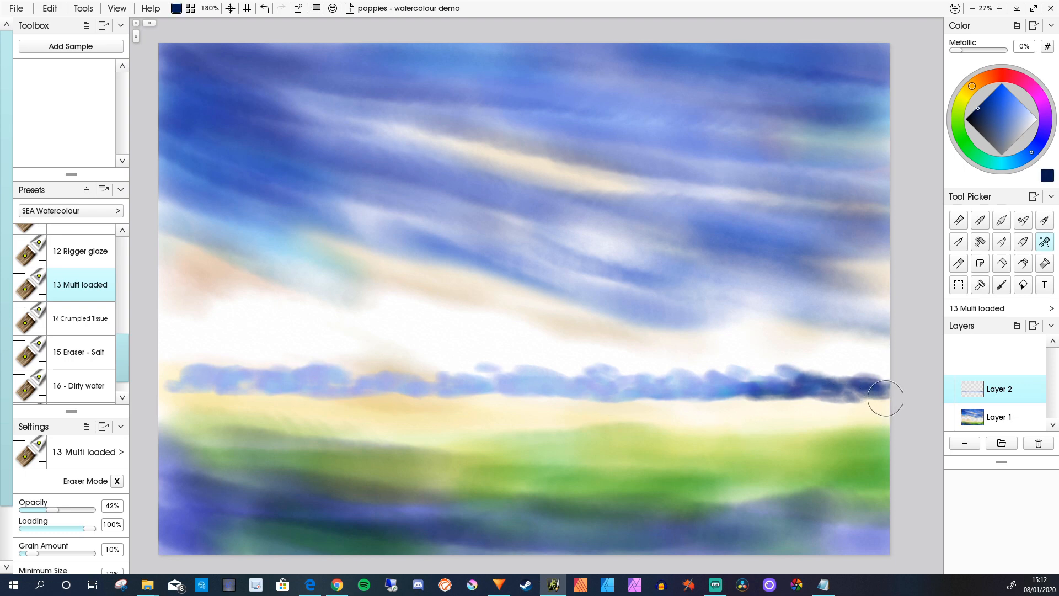
pyautogui.moveTo(885, 398)
pyautogui.mouseDown()
pyautogui.moveTo(549, 397)
pyautogui.moveTo(627, 393)
pyautogui.moveTo(578, 392)
pyautogui.mouseUp()
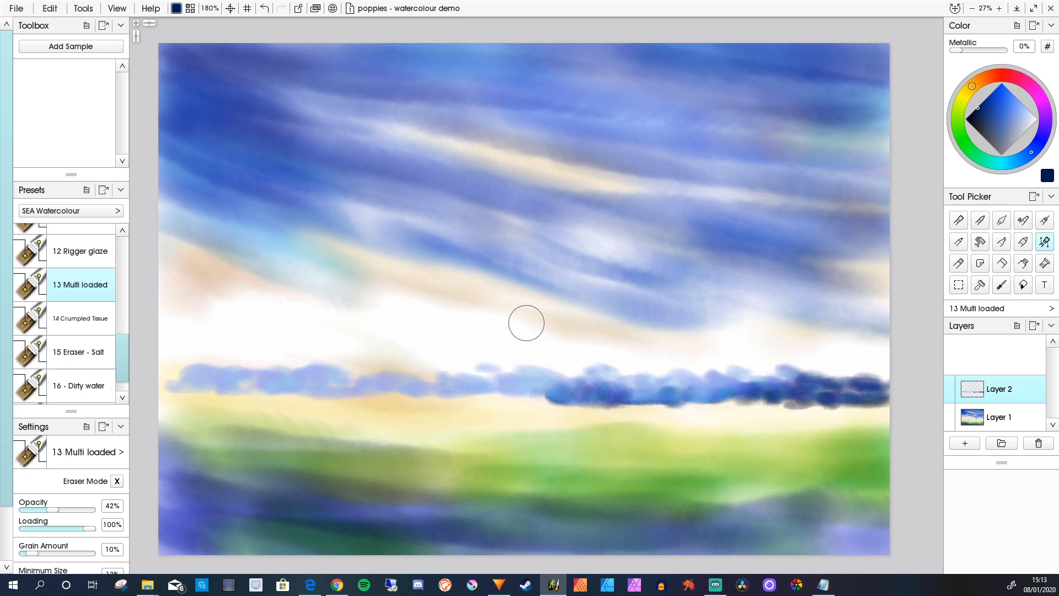
pyautogui.moveTo(514, 389)
pyautogui.mouseDown()
pyautogui.moveTo(544, 398)
pyautogui.moveTo(522, 381)
pyautogui.moveTo(541, 381)
pyautogui.moveTo(533, 395)
pyautogui.moveTo(445, 400)
pyautogui.moveTo(473, 399)
pyautogui.moveTo(305, 397)
pyautogui.moveTo(341, 394)
pyautogui.moveTo(289, 393)
pyautogui.moveTo(291, 383)
pyautogui.moveTo(312, 393)
pyautogui.moveTo(151, 387)
pyautogui.moveTo(275, 393)
pyautogui.moveTo(279, 402)
pyautogui.moveTo(233, 390)
pyautogui.moveTo(227, 401)
pyautogui.moveTo(175, 402)
pyautogui.moveTo(315, 409)
pyautogui.moveTo(292, 403)
pyautogui.moveTo(662, 387)
pyautogui.mouseUp()
# Step: Erase along the underside of the tree line in Eraser Mode to give it a clean, level base across the canvas
pyautogui.click(117, 481)
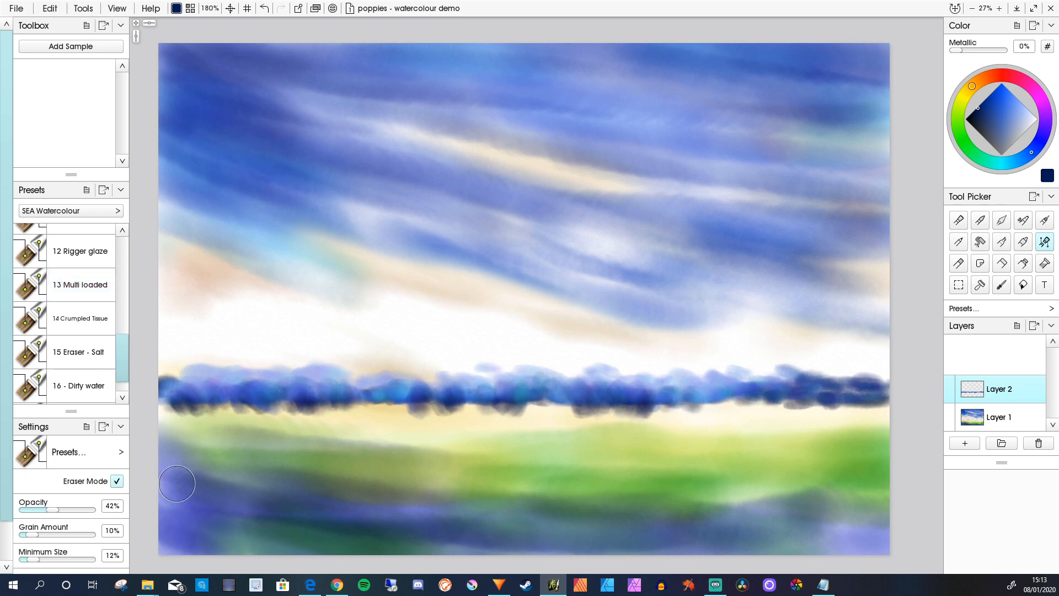
pyautogui.moveTo(474, 413)
pyautogui.mouseDown()
pyautogui.moveTo(334, 421)
pyautogui.moveTo(178, 408)
pyautogui.moveTo(210, 406)
pyautogui.mouseUp()
pyautogui.moveTo(695, 415); pyautogui.dragTo(460, 414)
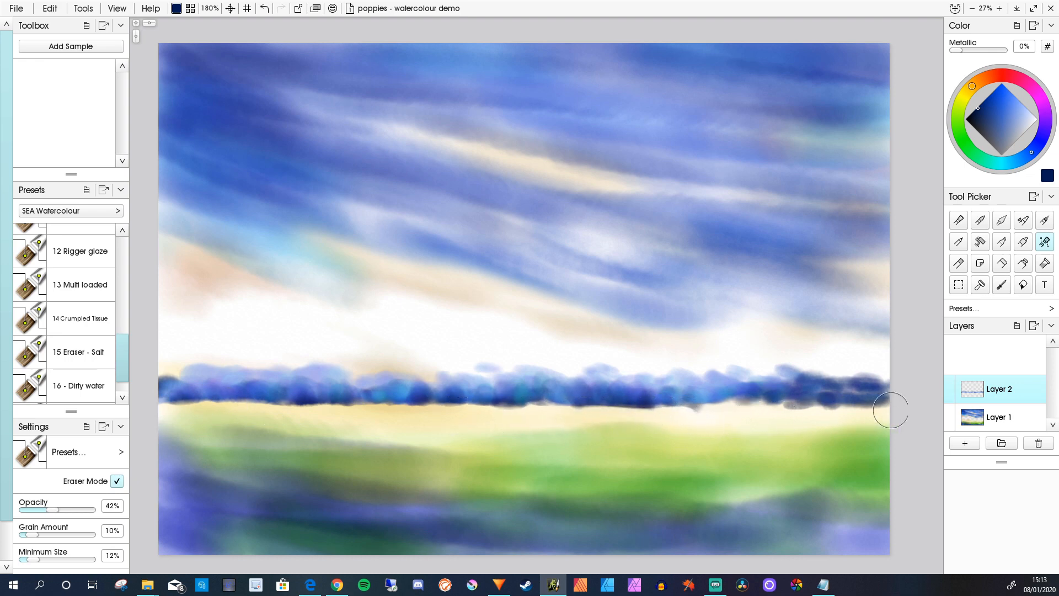
pyautogui.moveTo(891, 410)
pyautogui.mouseDown()
pyautogui.moveTo(741, 420)
pyautogui.moveTo(798, 416)
pyautogui.moveTo(518, 410)
pyautogui.mouseUp()
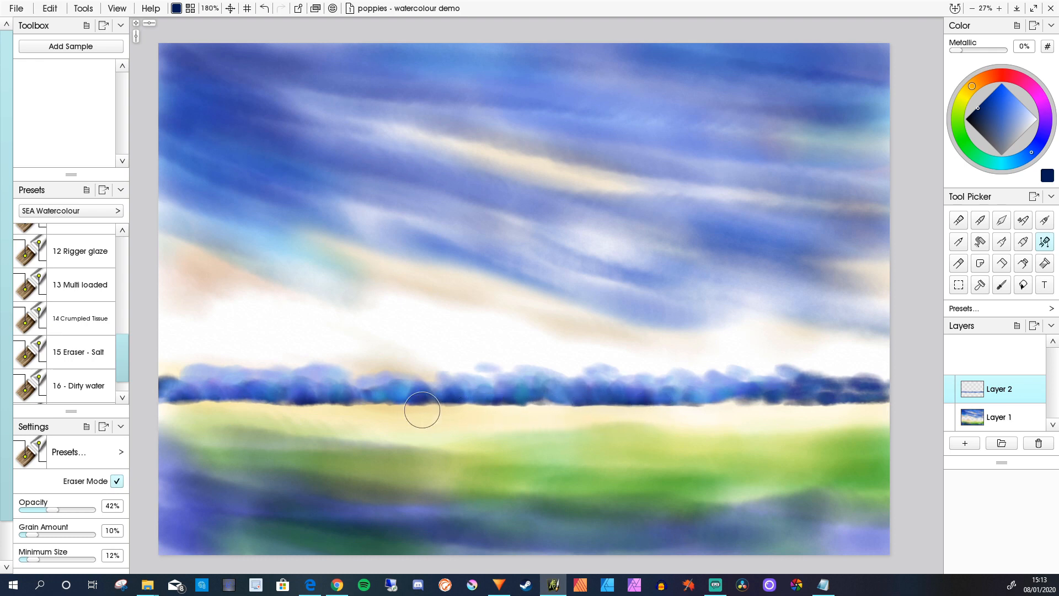
pyautogui.moveTo(439, 409); pyautogui.dragTo(410, 412)
pyautogui.moveTo(343, 416); pyautogui.dragTo(257, 409)
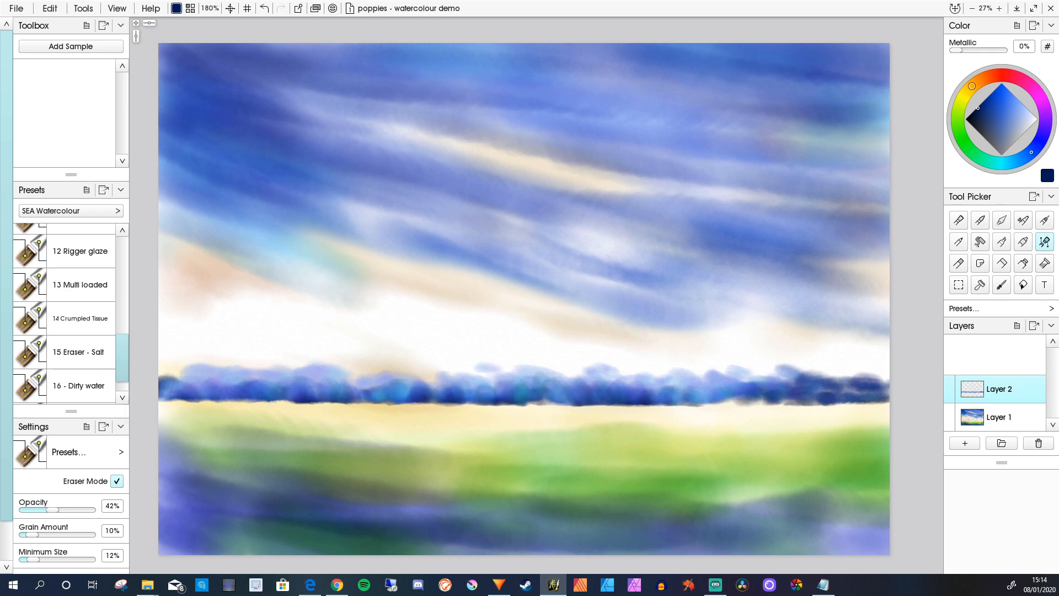
# Step: Add a new layer above the tree line and choose the 04 - Glazing Mop preset with a medium blue colour
pyautogui.click(966, 443)
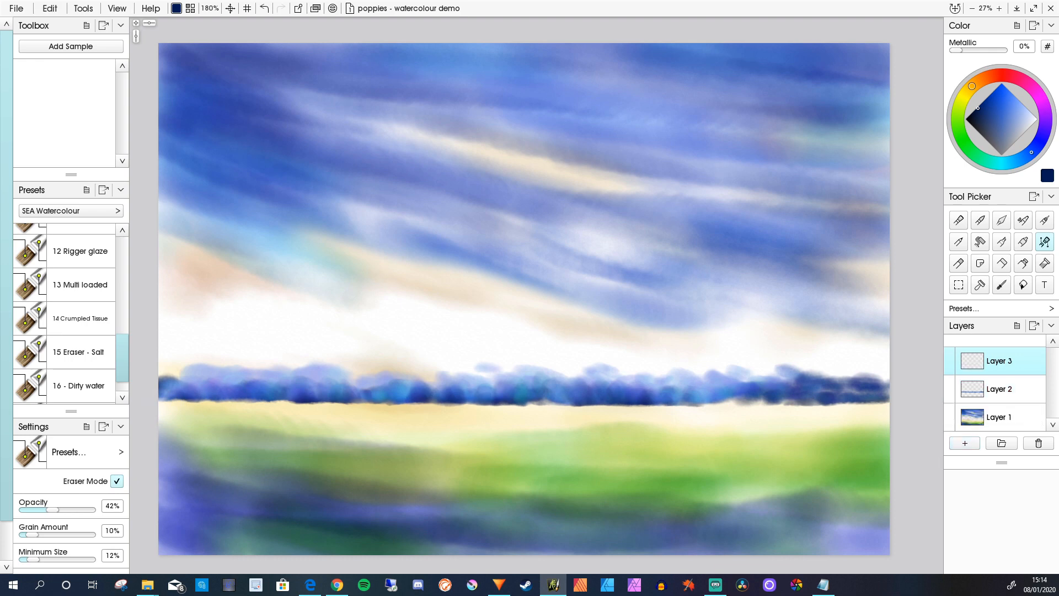
pyautogui.scroll(5, 71, 311)
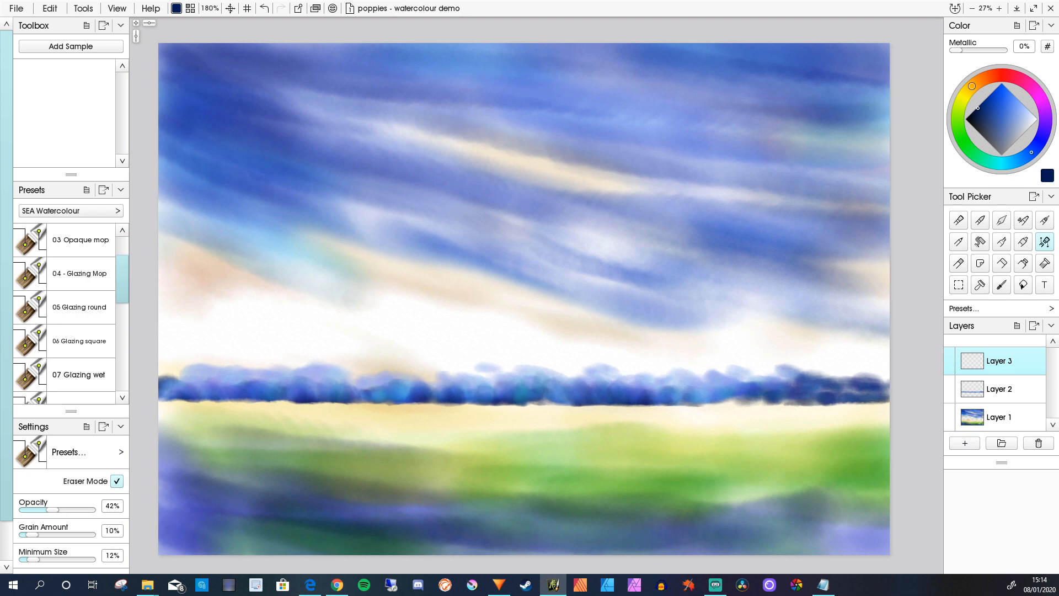
pyautogui.click(81, 273)
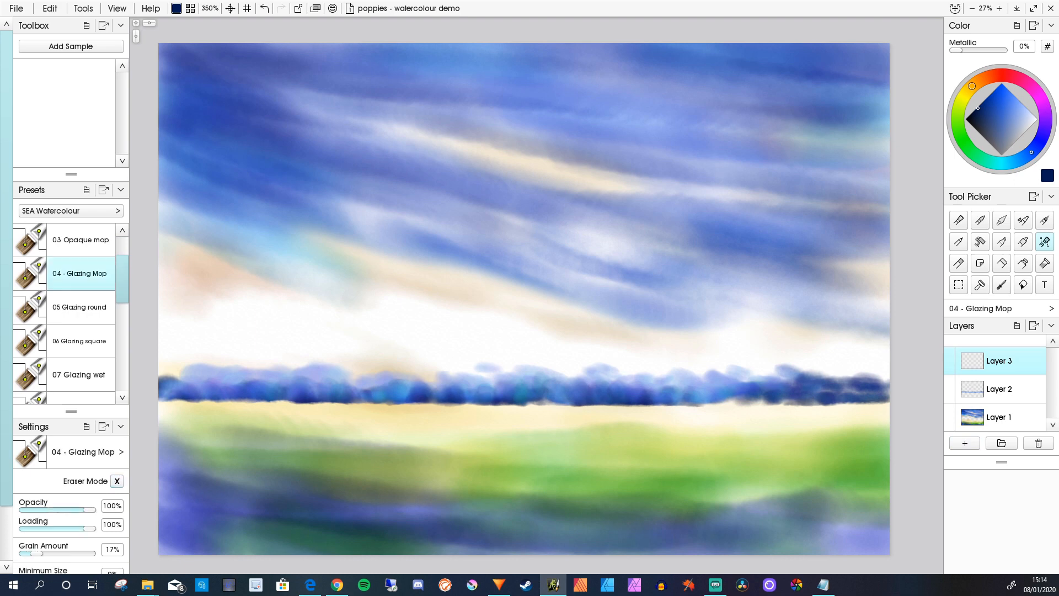
pyautogui.click(959, 132)
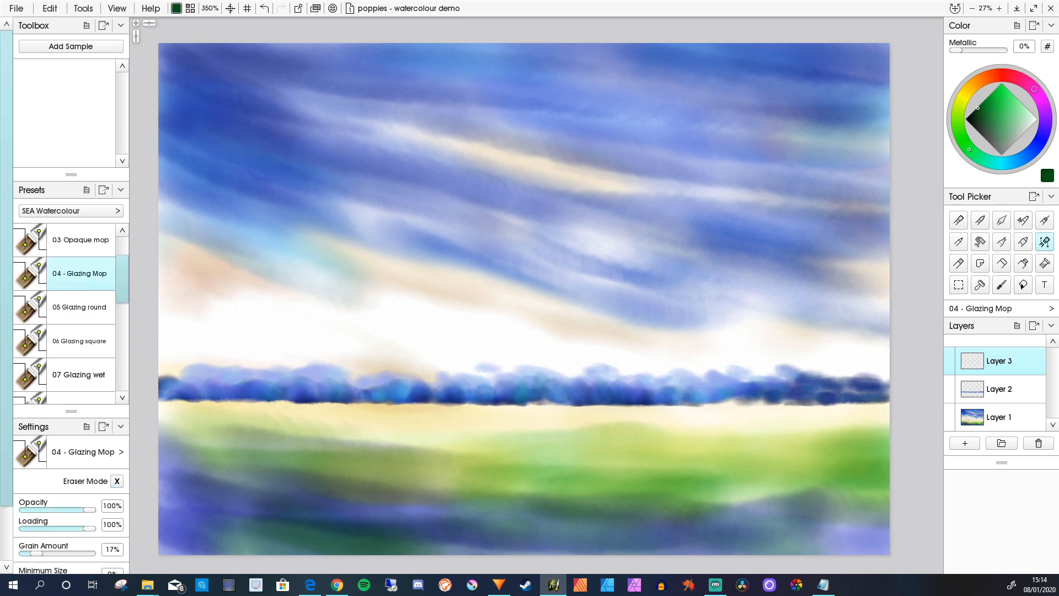
pyautogui.moveTo(1035, 88); pyautogui.dragTo(998, 74)
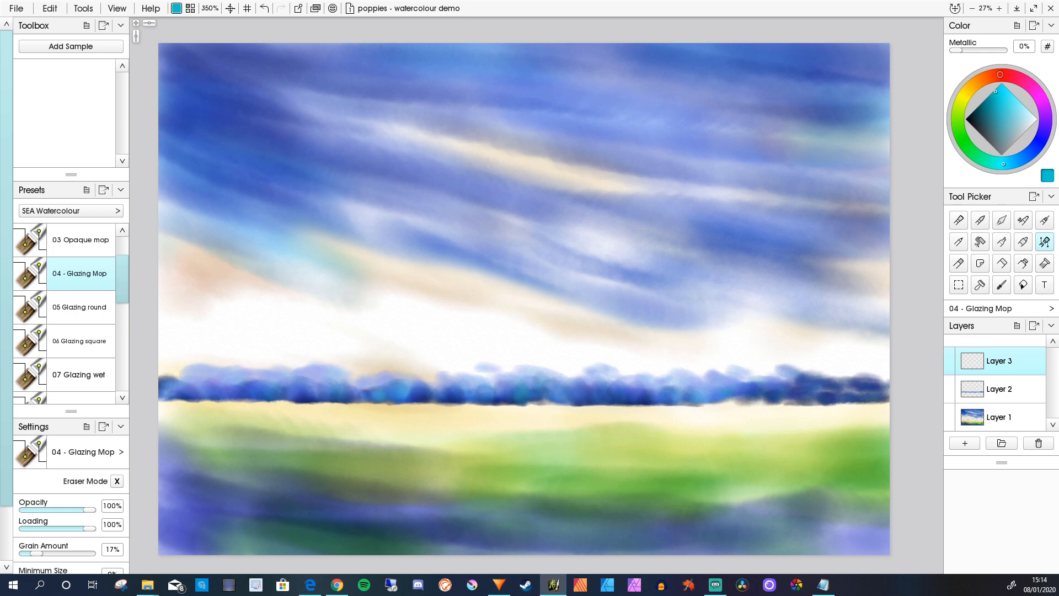
pyautogui.click(1015, 161)
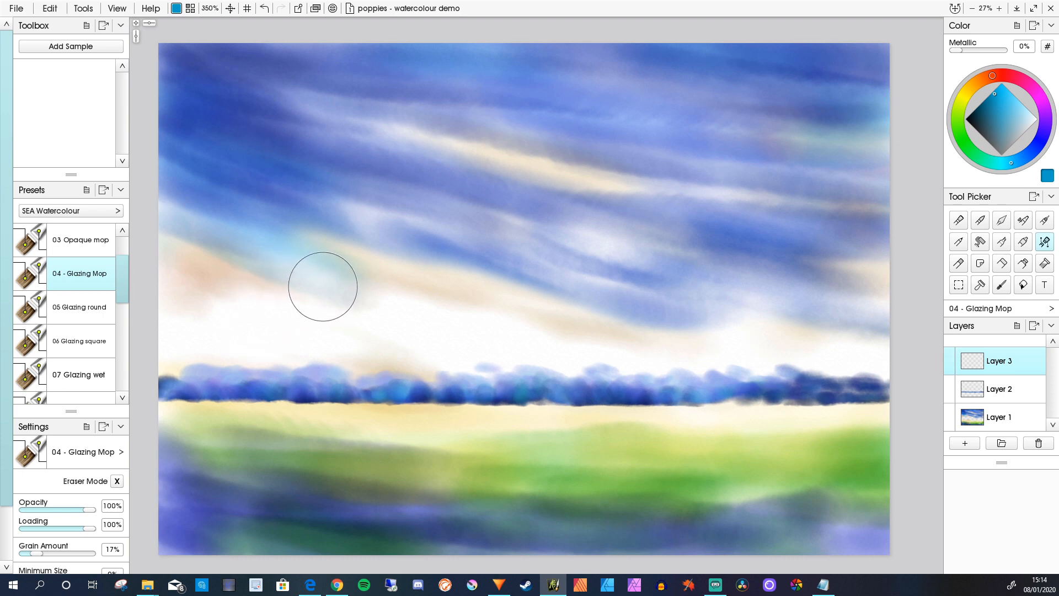
pyautogui.moveTo(323, 286); pyautogui.dragTo(331, 303)
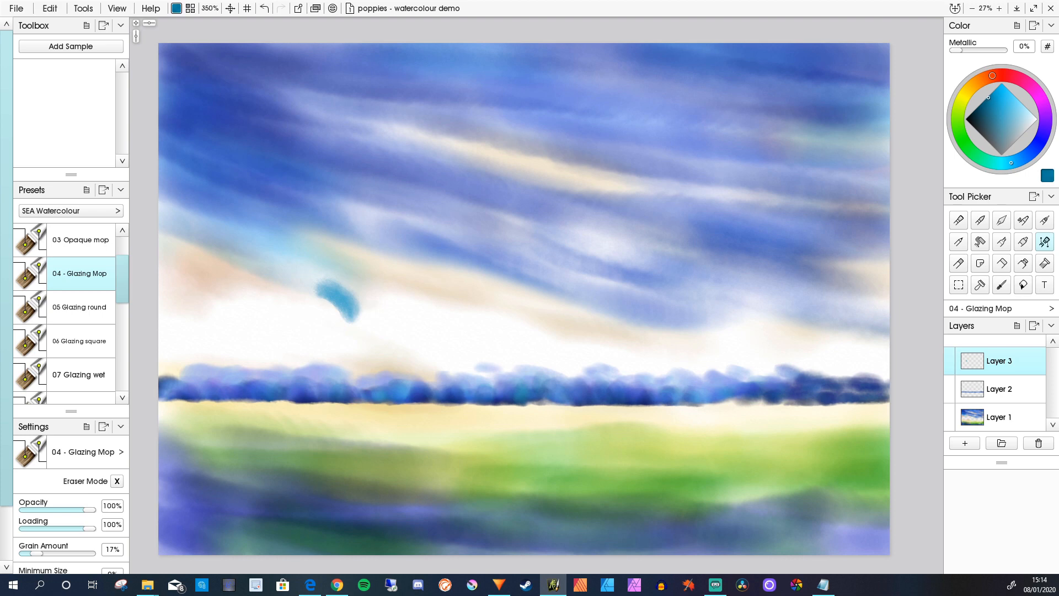
pyautogui.click(1023, 159)
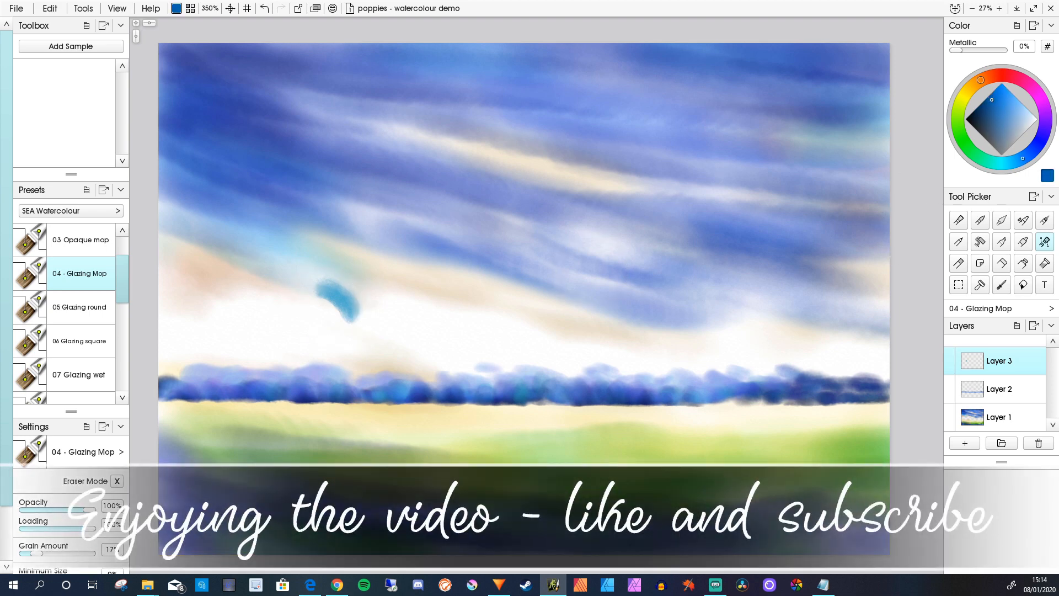
pyautogui.moveTo(311, 289)
pyautogui.mouseDown()
pyautogui.moveTo(336, 311)
pyautogui.moveTo(353, 300)
pyautogui.mouseUp()
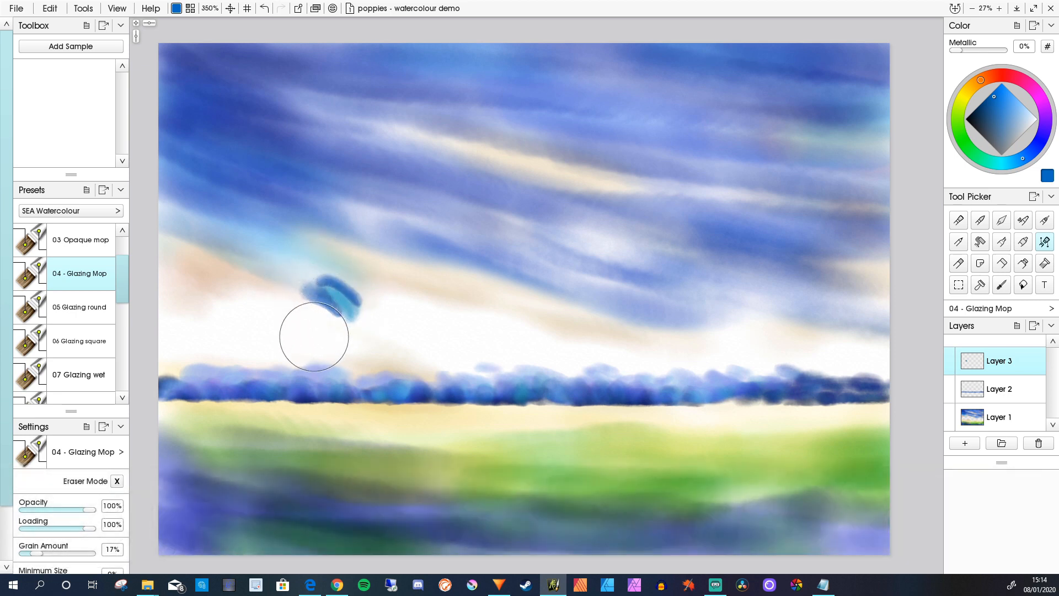
pyautogui.hotkey('ctrl', 'z')
pyautogui.hotkey('ctrl', 'z')
pyautogui.hotkey('ctrl', 'z')
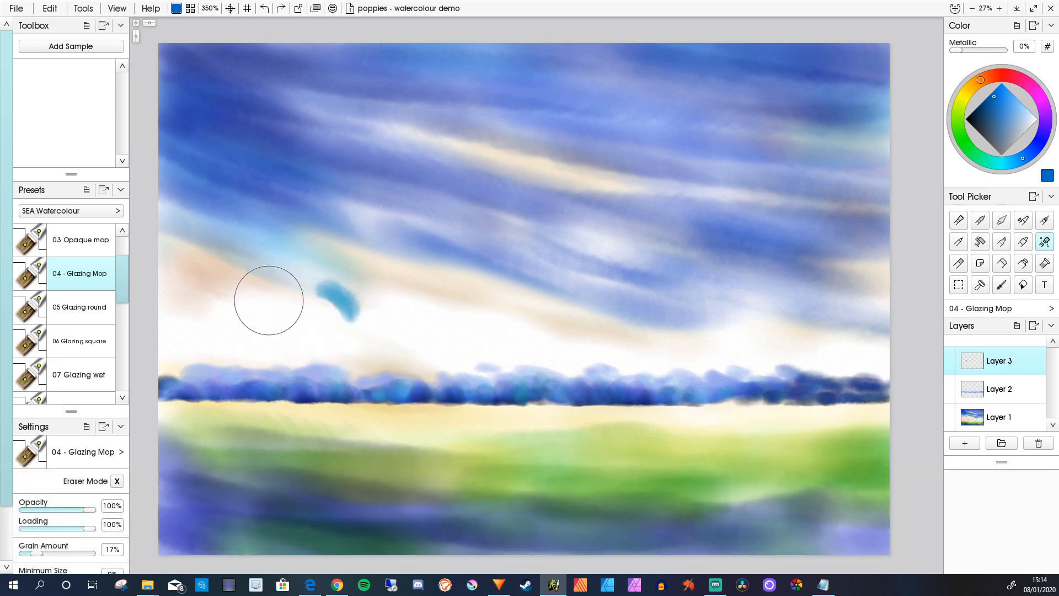
# Step: Paint two overlapping blue foliage clumps for tall trees above the left half of the tree line on Layer 3
pyautogui.moveTo(319, 280)
pyautogui.mouseDown()
pyautogui.moveTo(339, 310)
pyautogui.moveTo(297, 297)
pyautogui.moveTo(287, 316)
pyautogui.moveTo(330, 315)
pyautogui.moveTo(260, 275)
pyautogui.moveTo(338, 295)
pyautogui.moveTo(322, 336)
pyautogui.moveTo(284, 310)
pyautogui.moveTo(330, 326)
pyautogui.moveTo(300, 304)
pyautogui.moveTo(278, 307)
pyautogui.moveTo(301, 322)
pyautogui.moveTo(347, 318)
pyautogui.mouseUp()
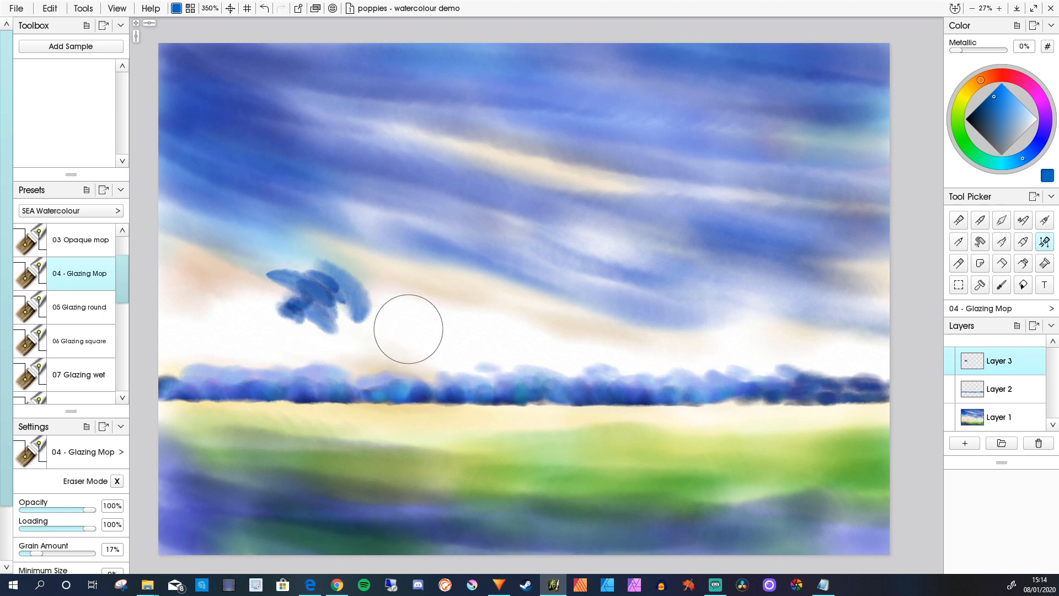
pyautogui.moveTo(386, 315)
pyautogui.mouseDown()
pyautogui.moveTo(408, 338)
pyautogui.moveTo(367, 315)
pyautogui.moveTo(391, 338)
pyautogui.moveTo(385, 310)
pyautogui.moveTo(440, 329)
pyautogui.mouseUp()
pyautogui.moveTo(362, 309)
pyautogui.mouseDown()
pyautogui.moveTo(381, 322)
pyautogui.moveTo(355, 342)
pyautogui.moveTo(375, 315)
pyautogui.moveTo(352, 339)
pyautogui.moveTo(370, 327)
pyautogui.moveTo(366, 337)
pyautogui.moveTo(397, 351)
pyautogui.mouseUp()
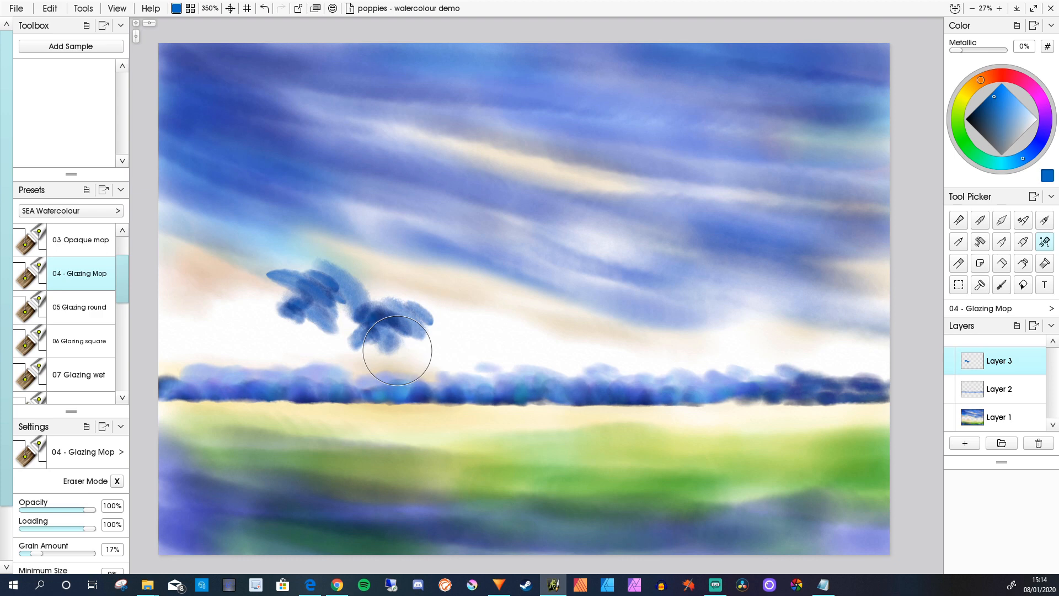
pyautogui.moveTo(369, 293); pyautogui.dragTo(382, 300)
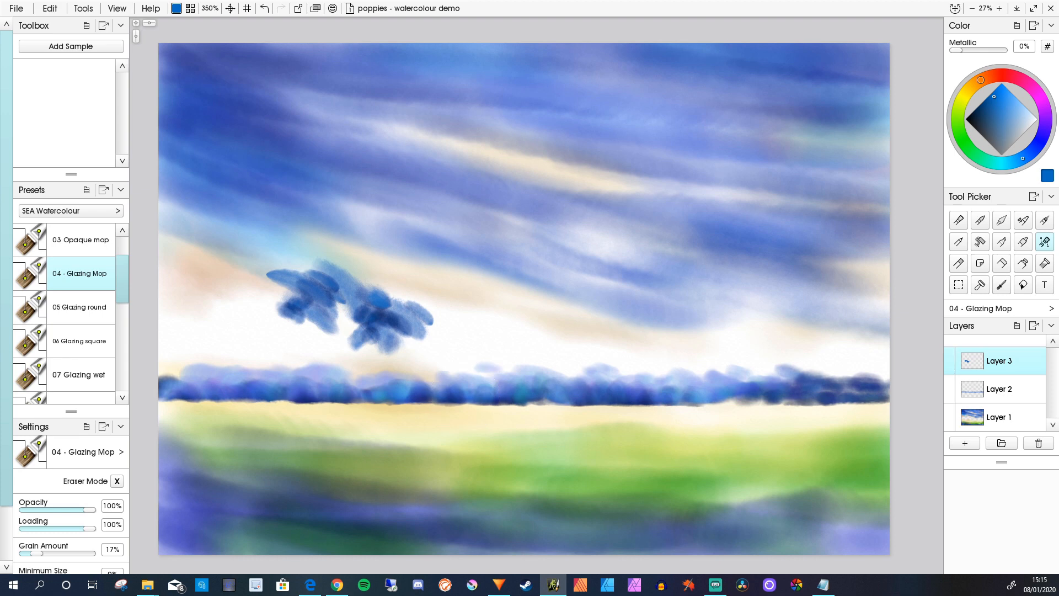
# Step: Choose the 11 Rigger on wet preset for the tree trunks
pyautogui.scroll(-6, 64, 314)
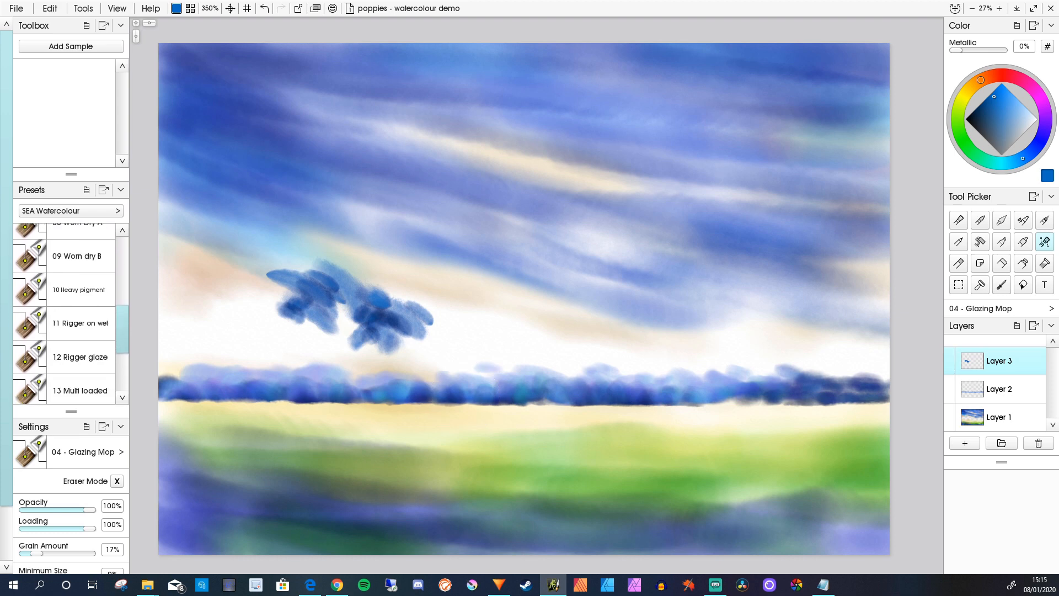
pyautogui.scroll(-2, 64, 313)
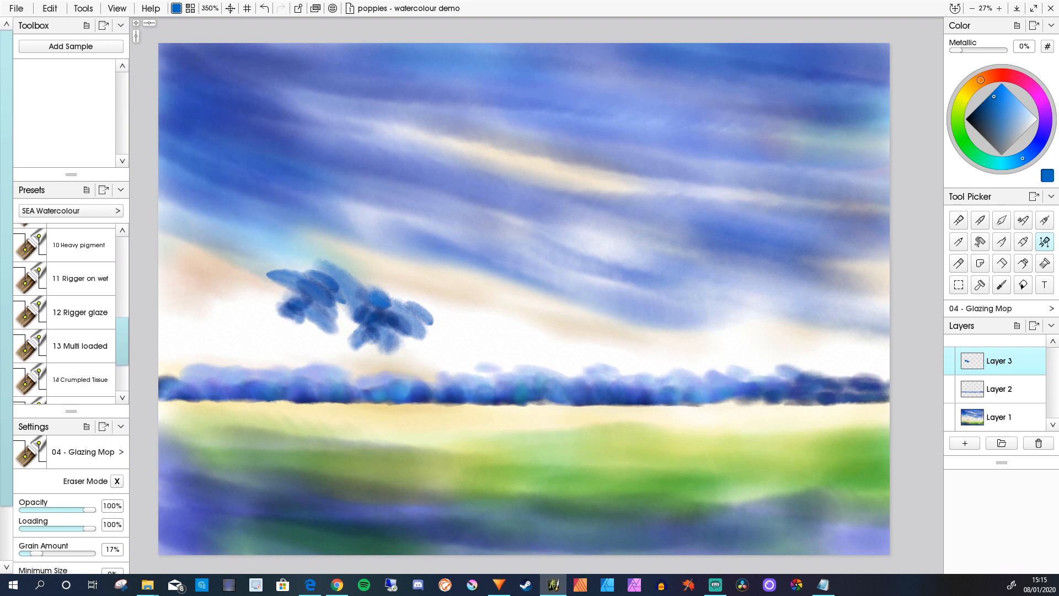
pyautogui.click(81, 278)
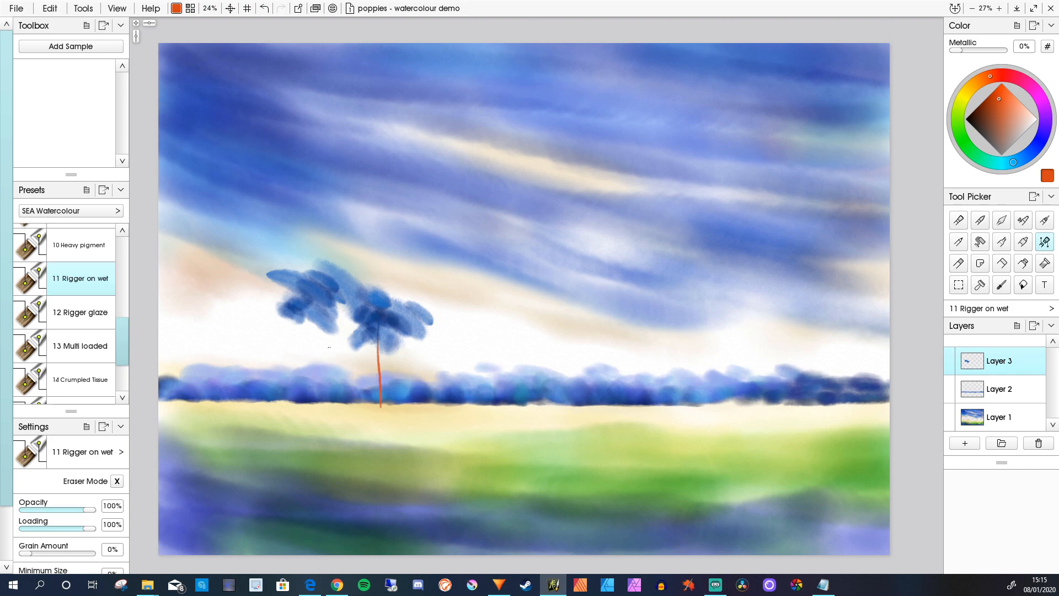
# Step: Undo the orange trunk stroke beneath the right foliage clump
pyautogui.scroll(10, 532, 285)
pyautogui.moveTo(242, 441); pyautogui.dragTo(657, 328)
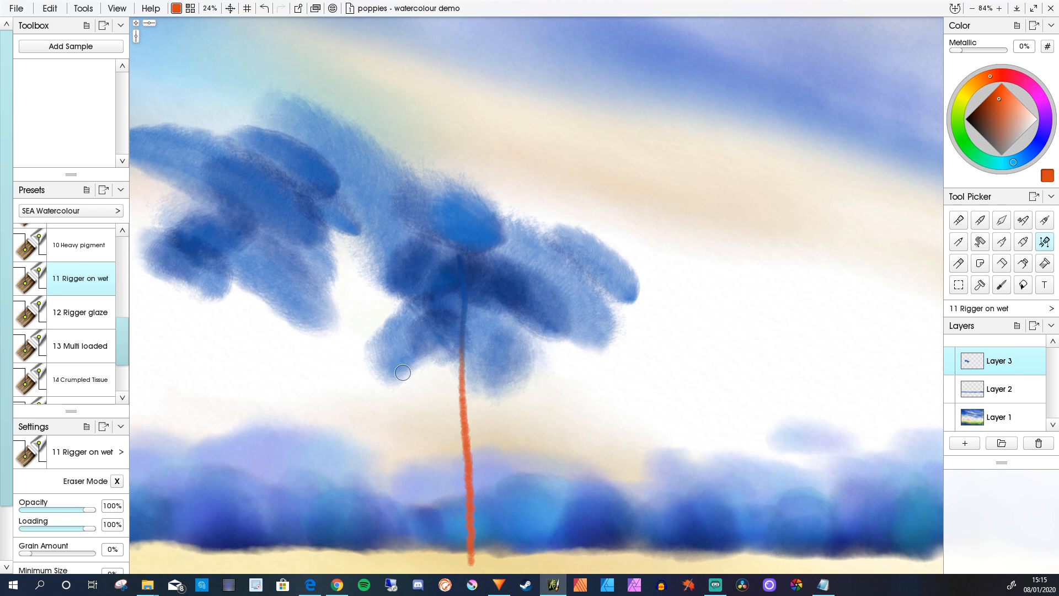
pyautogui.hotkey('ctrl', 'z')
pyautogui.scroll(-6, 440, 417)
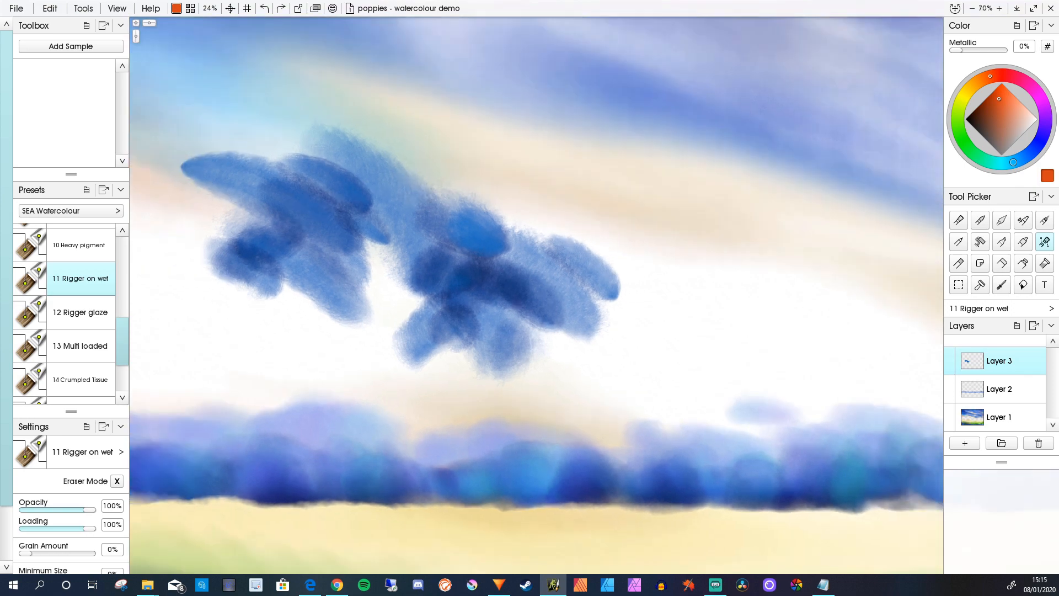
pyautogui.scroll(-1, 355, 381)
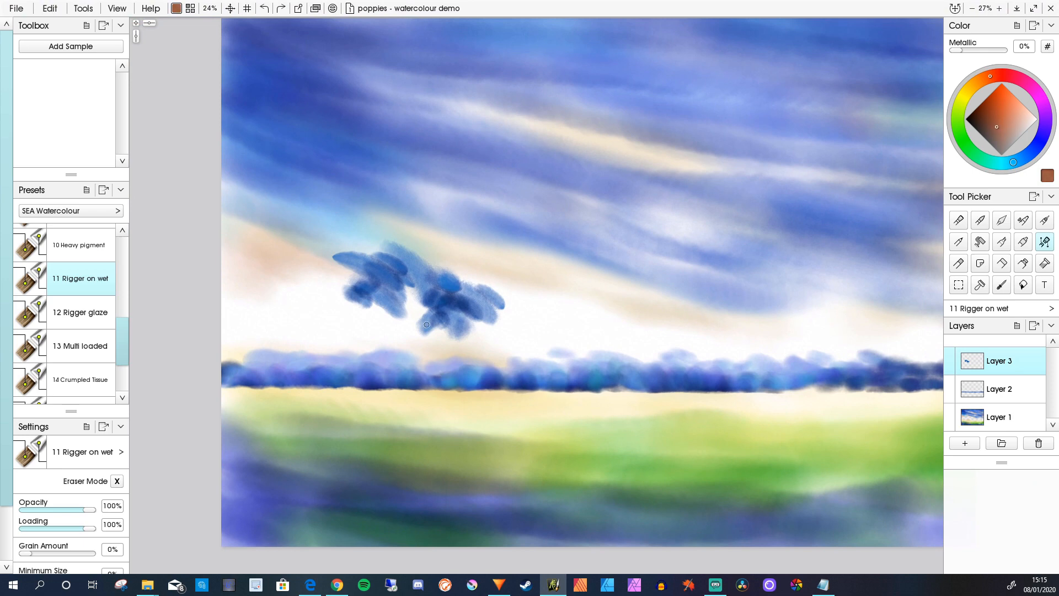
# Step: Enlarge the brush to 52% and paint a brown trunk with forking branches under the right foliage clump
pyautogui.press(']')
pyautogui.press(']')
pyautogui.moveTo(454, 399)
pyautogui.mouseDown()
pyautogui.moveTo(446, 310)
pyautogui.moveTo(449, 368)
pyautogui.moveTo(462, 395)
pyautogui.moveTo(450, 306)
pyautogui.moveTo(462, 387)
pyautogui.moveTo(445, 343)
pyautogui.moveTo(454, 373)
pyautogui.moveTo(462, 307)
pyautogui.mouseUp()
pyautogui.moveTo(459, 357); pyautogui.dragTo(468, 312)
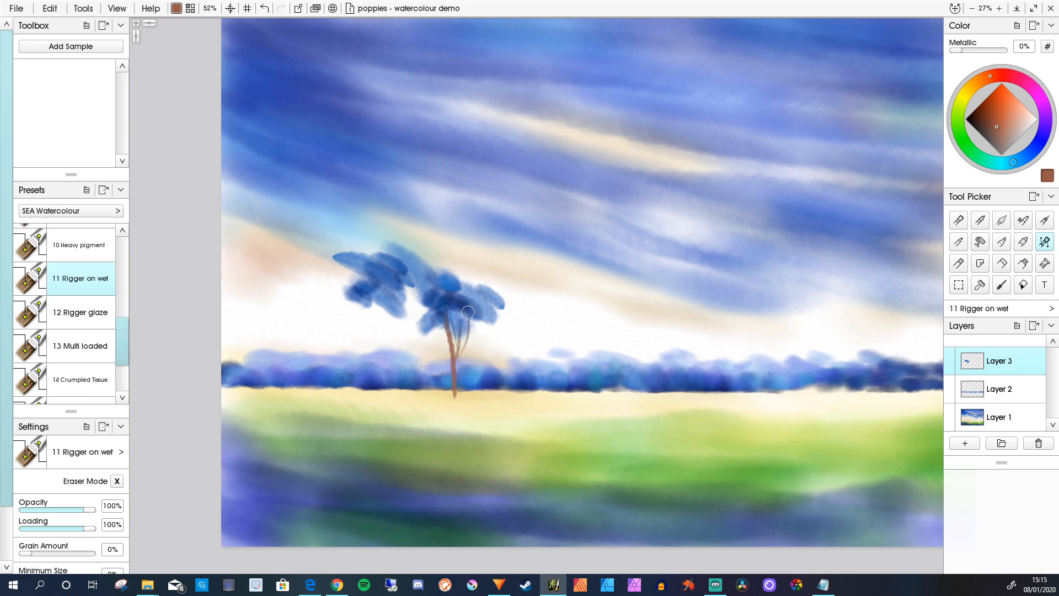
pyautogui.moveTo(459, 357); pyautogui.dragTo(483, 316)
pyautogui.moveTo(452, 358); pyautogui.dragTo(423, 309)
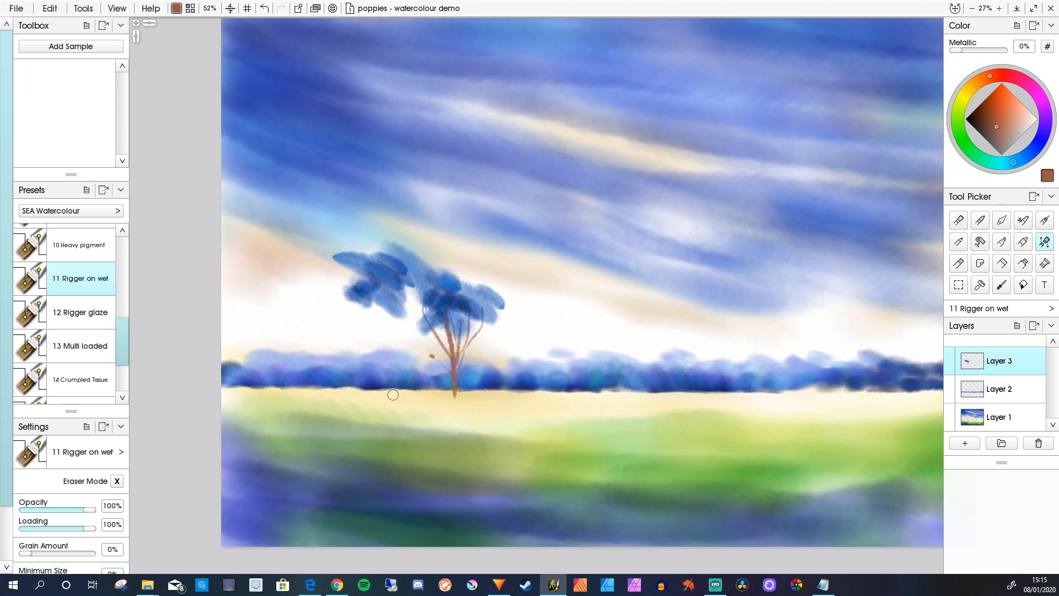
# Step: Paint two brown trunks with branches under the left foliage clump and brown ground patches at the base of both trees
pyautogui.moveTo(389, 392); pyautogui.dragTo(378, 298)
pyautogui.moveTo(403, 392); pyautogui.dragTo(397, 286)
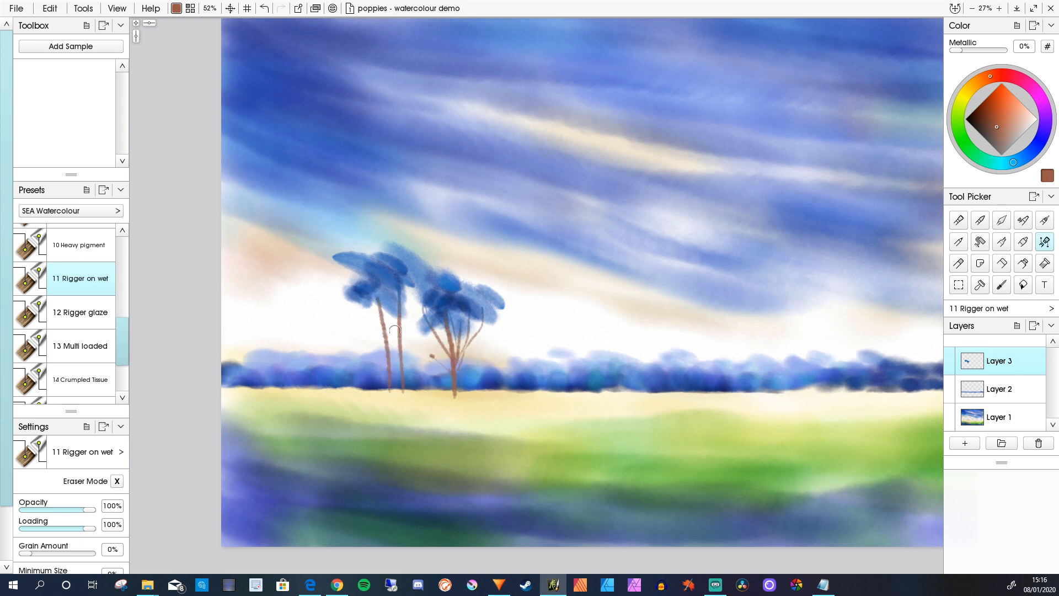
pyautogui.moveTo(383, 332); pyautogui.dragTo(360, 288)
pyautogui.moveTo(385, 346)
pyautogui.mouseDown()
pyautogui.moveTo(360, 314)
pyautogui.moveTo(410, 318)
pyautogui.moveTo(419, 282)
pyautogui.moveTo(425, 342)
pyautogui.mouseUp()
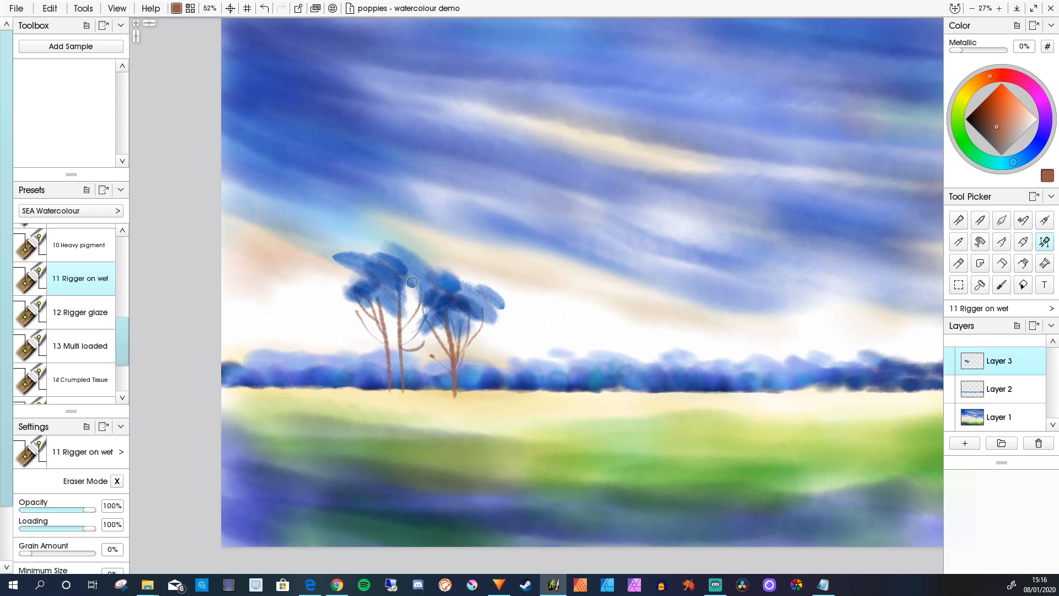
pyautogui.moveTo(412, 282)
pyautogui.mouseDown()
pyautogui.moveTo(398, 322)
pyautogui.moveTo(387, 297)
pyautogui.moveTo(384, 337)
pyautogui.mouseUp()
pyautogui.moveTo(386, 299)
pyautogui.mouseDown()
pyautogui.moveTo(381, 318)
pyautogui.moveTo(437, 337)
pyautogui.moveTo(451, 355)
pyautogui.mouseUp()
pyautogui.moveTo(455, 396); pyautogui.dragTo(348, 391)
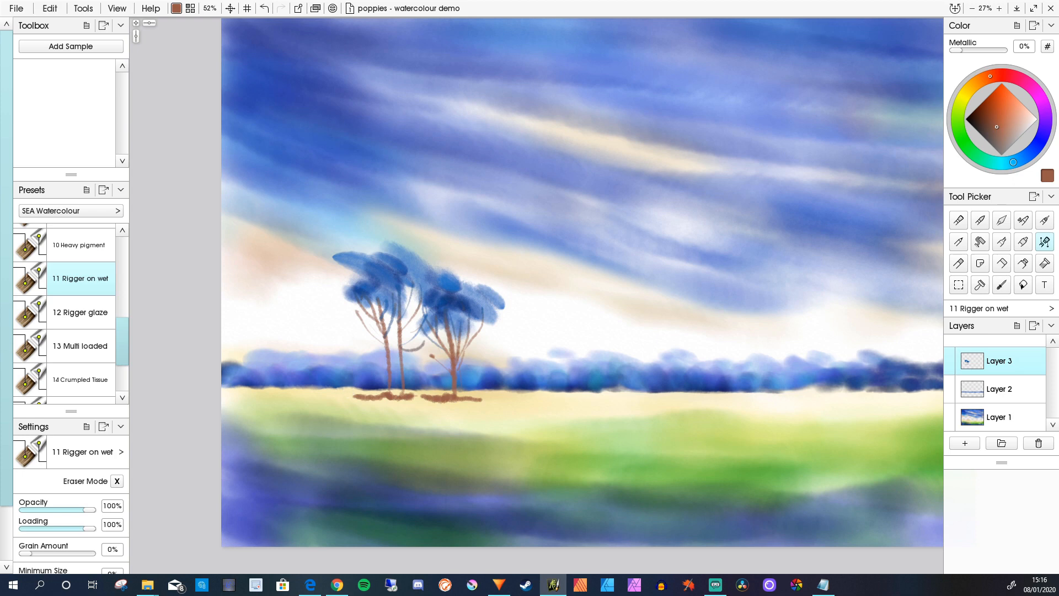
# Step: Blend the brown ground patches sideways into the field using the 16 - Dirty water preset at 63% size
pyautogui.moveTo(122, 341); pyautogui.dragTo(122, 367)
pyautogui.click(80, 353)
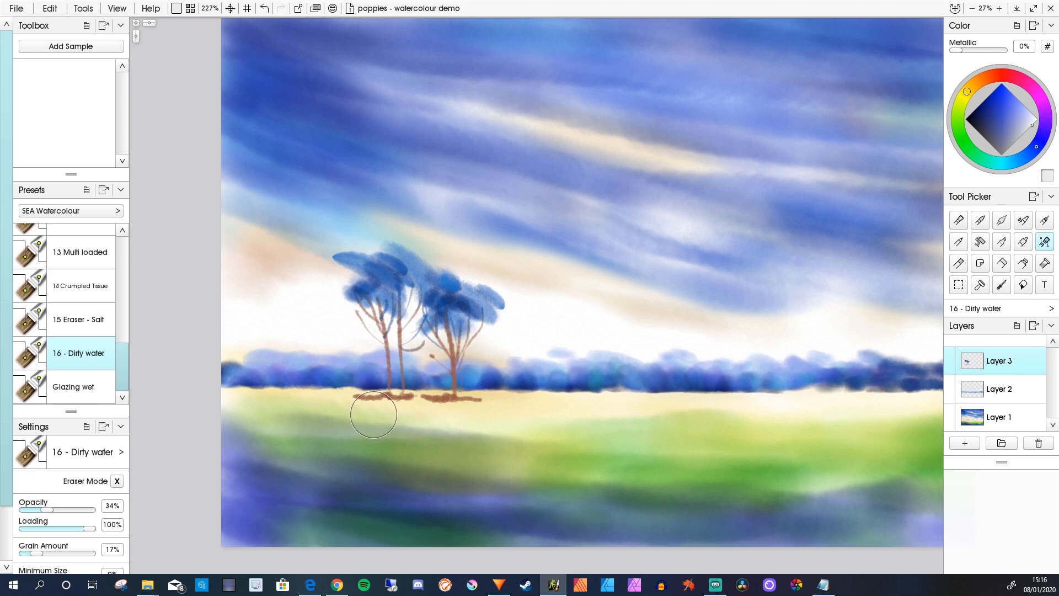
pyautogui.press('[')
pyautogui.press('[')
pyautogui.press('[')
pyautogui.press('[')
pyautogui.press('[')
pyautogui.press('[')
pyautogui.press('[')
pyautogui.press('[')
pyautogui.moveTo(342, 406)
pyautogui.mouseDown()
pyautogui.moveTo(369, 400)
pyautogui.moveTo(329, 400)
pyautogui.moveTo(528, 402)
pyautogui.mouseUp()
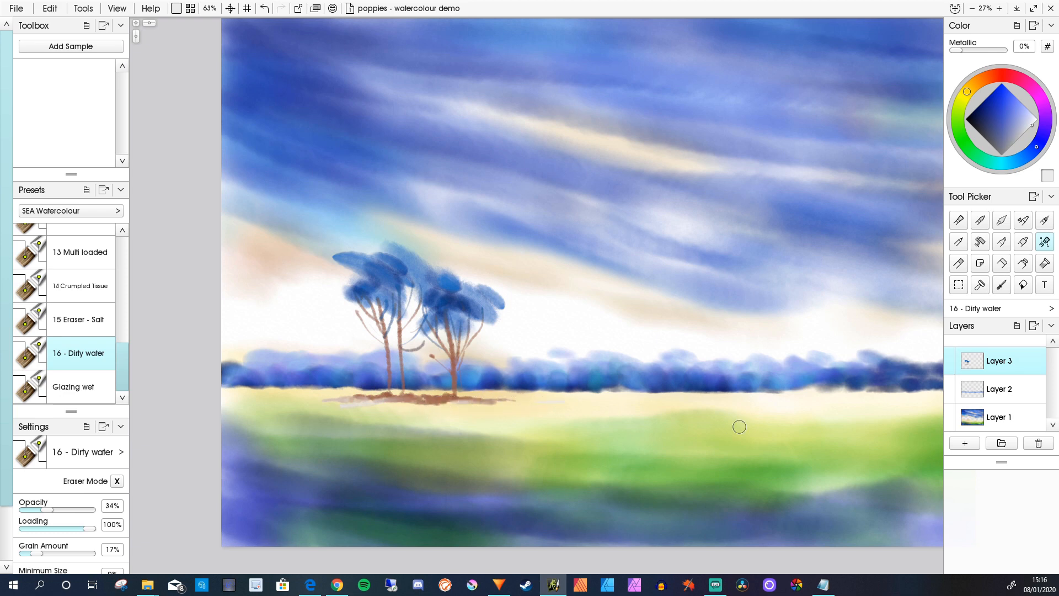
pyautogui.moveTo(480, 404); pyautogui.dragTo(599, 408)
pyautogui.moveTo(357, 396); pyautogui.dragTo(329, 407)
pyautogui.scroll(3, 64, 313)
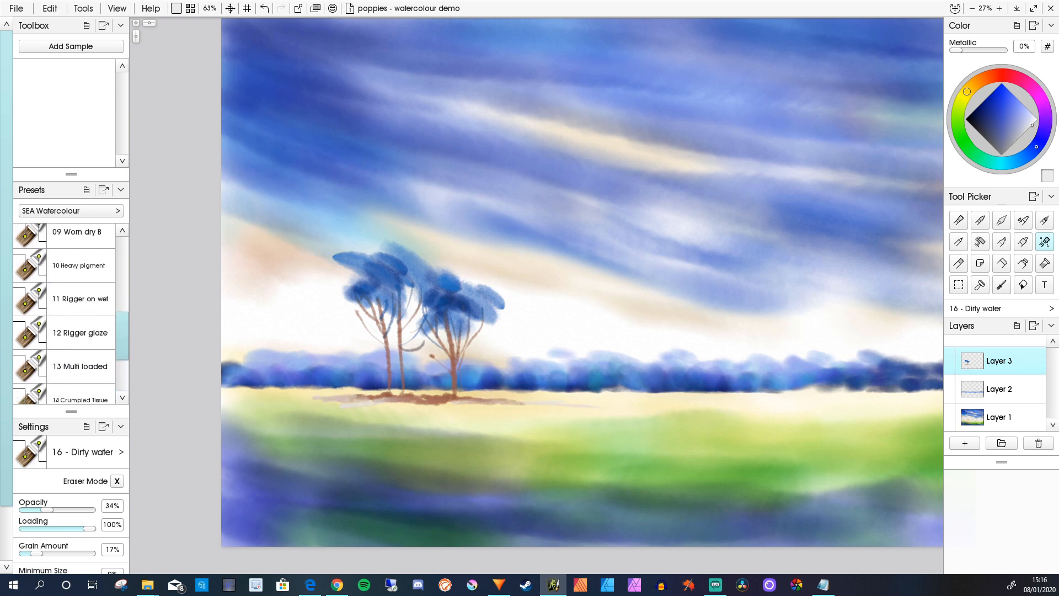
# Step: Drag the brown ground patches out along the field with 16 - Dirty water in dark blue, and erase their faint outer edges
pyautogui.moveTo(1014, 114)
pyautogui.mouseDown()
pyautogui.moveTo(993, 119)
pyautogui.moveTo(1009, 128)
pyautogui.moveTo(996, 126)
pyautogui.mouseUp()
pyautogui.moveTo(416, 402); pyautogui.dragTo(568, 403)
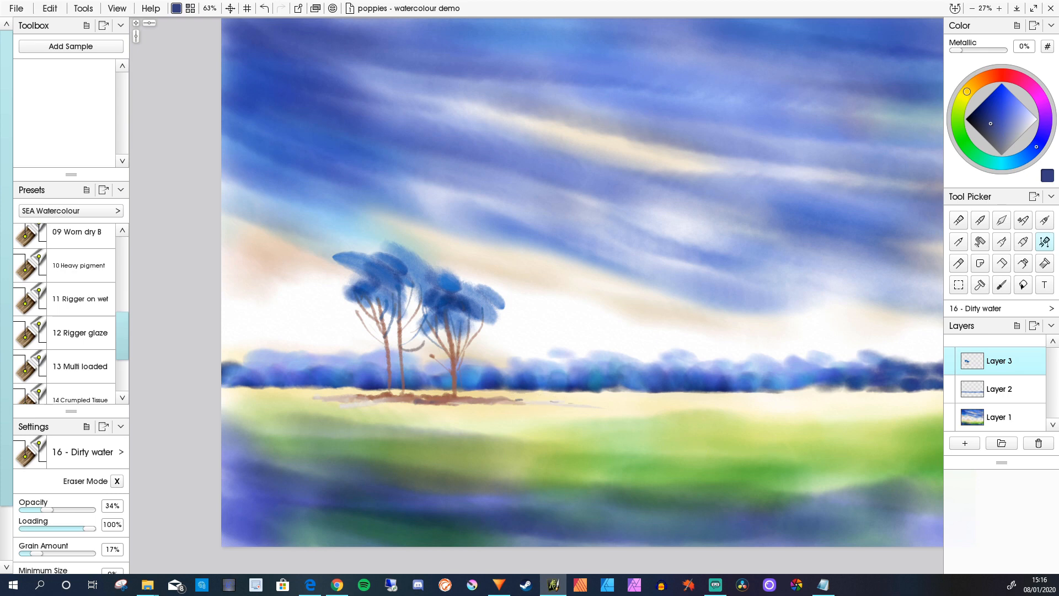
pyautogui.press('e')
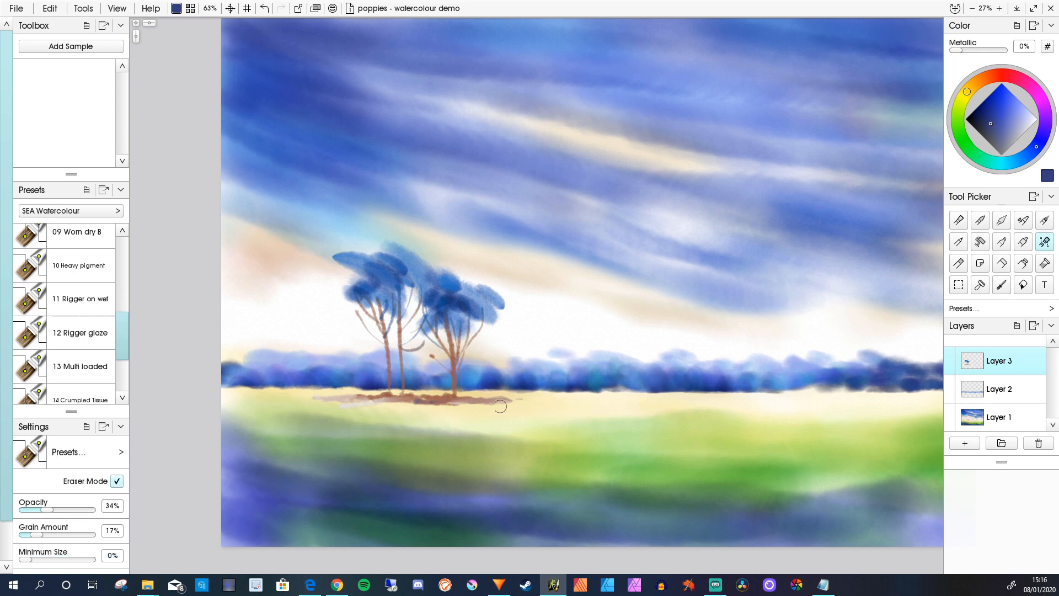
pyautogui.moveTo(488, 405)
pyautogui.mouseDown()
pyautogui.moveTo(303, 403)
pyautogui.moveTo(517, 402)
pyautogui.mouseUp()
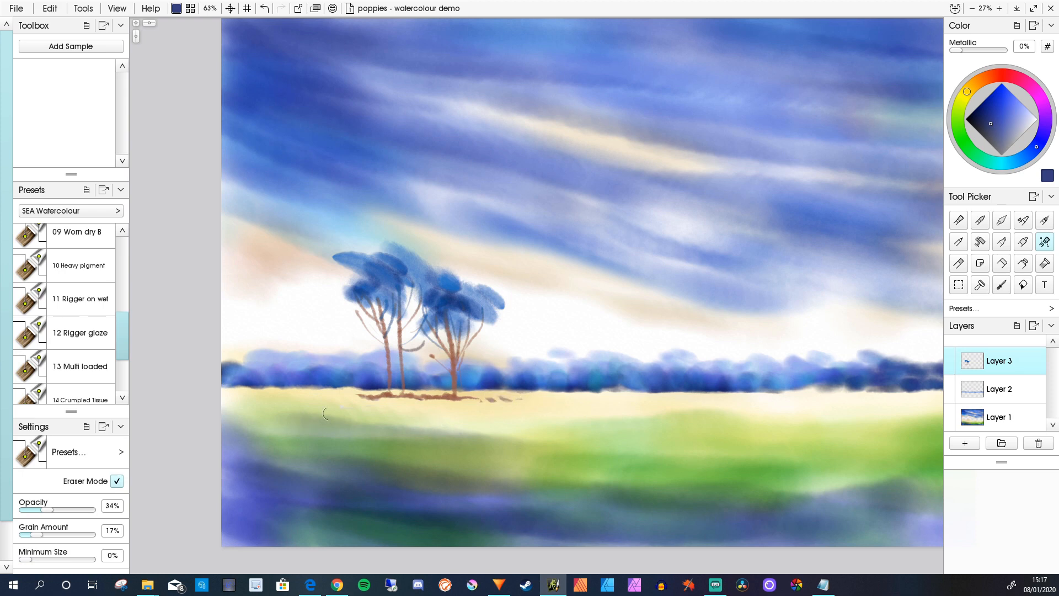
# Step: Glaze the brown ground patches beneath the trees with blue shadow, using the 05 Glazing round preset at 30% size
pyautogui.scroll(-6, 424, 424)
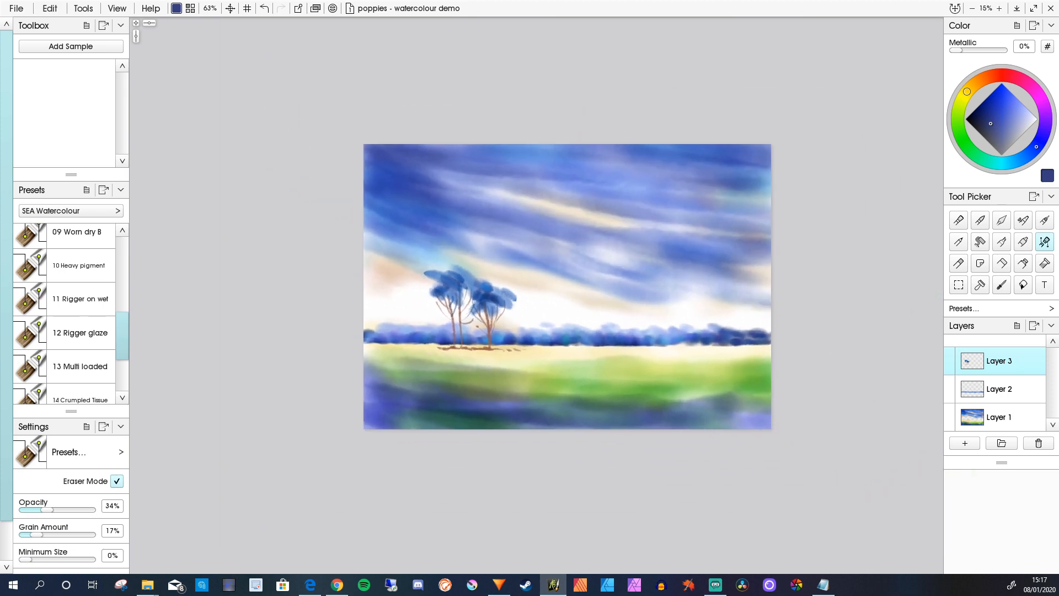
pyautogui.scroll(2, 424, 424)
pyautogui.moveTo(578, 422); pyautogui.dragTo(542, 443)
pyautogui.scroll(3, 441, 420)
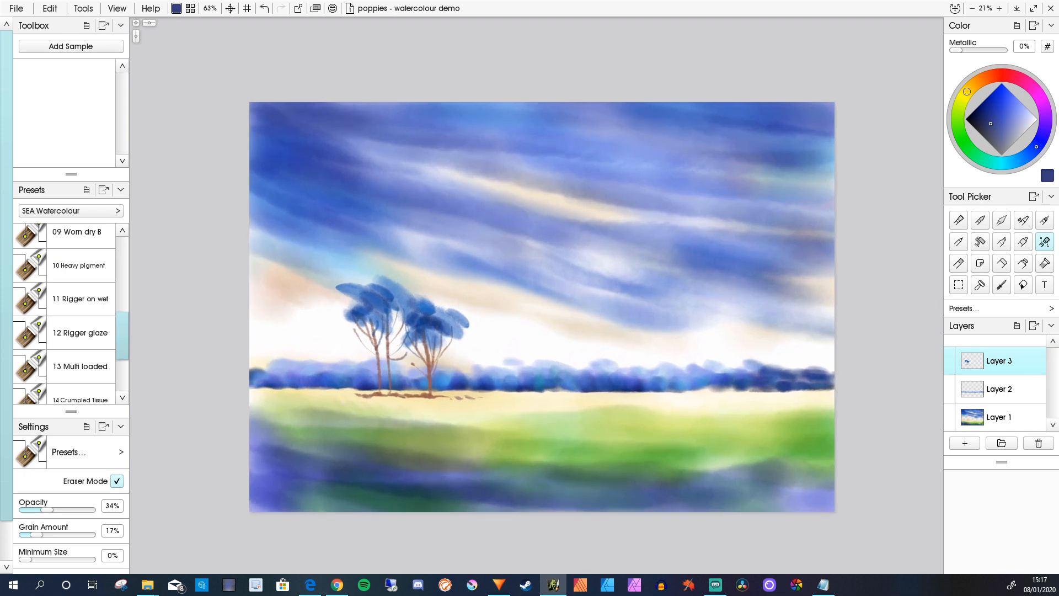
pyautogui.scroll(-2, 486, 408)
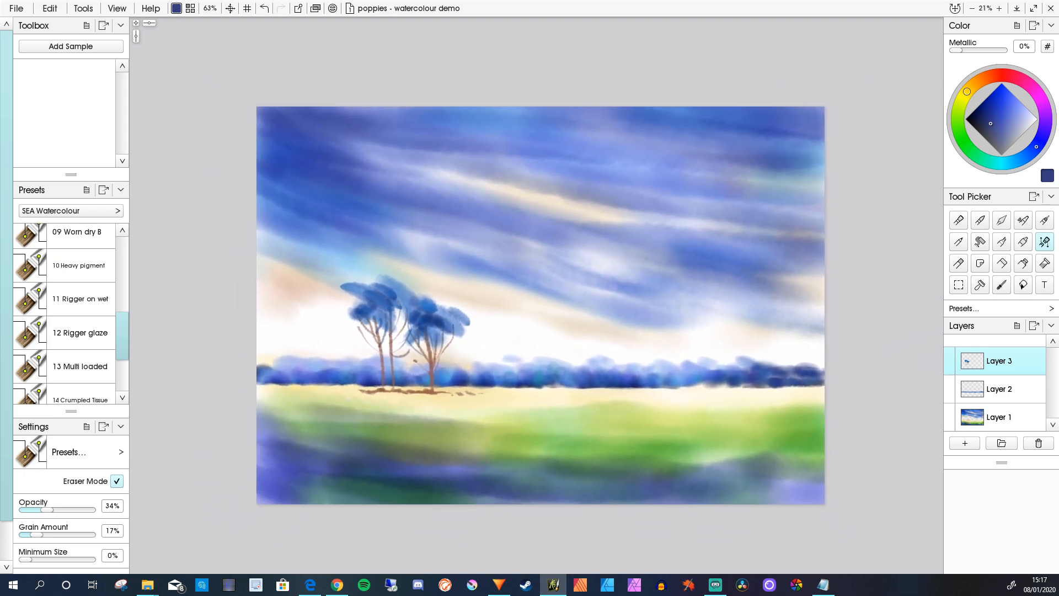
pyautogui.scroll(5, 64, 314)
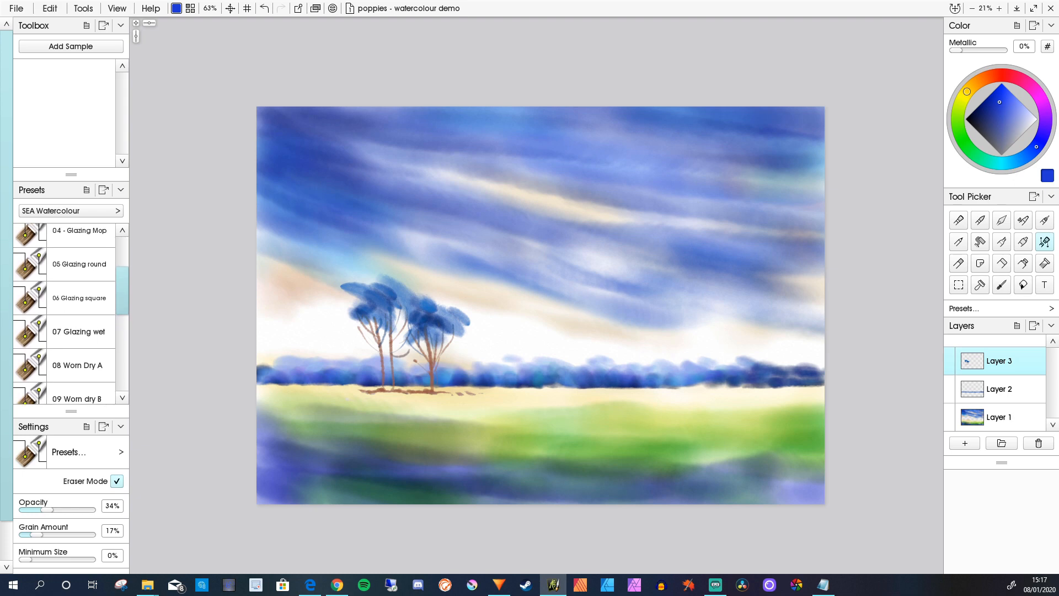
pyautogui.click(79, 299)
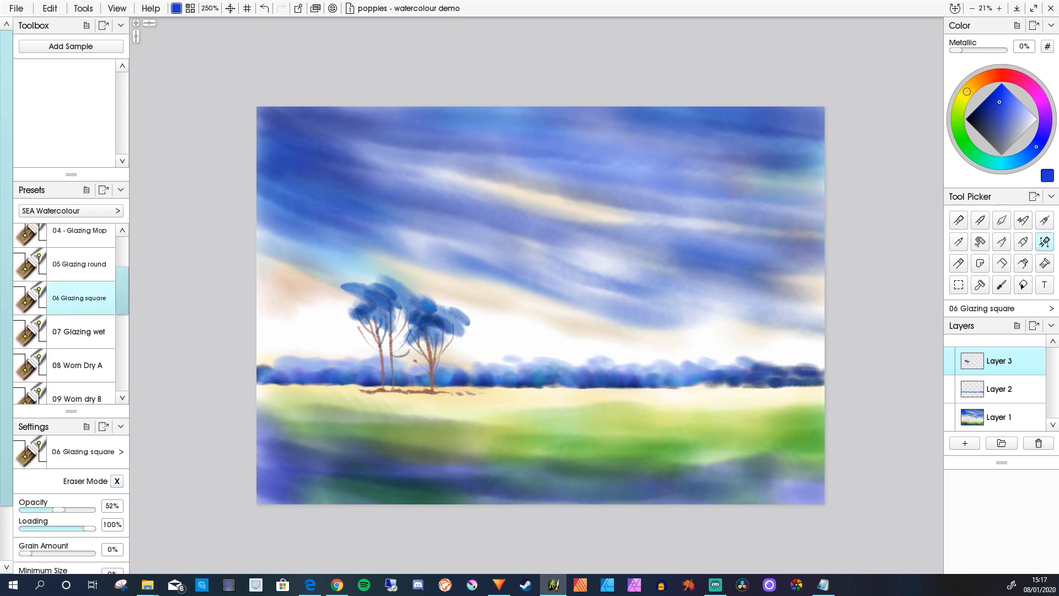
pyautogui.click(79, 265)
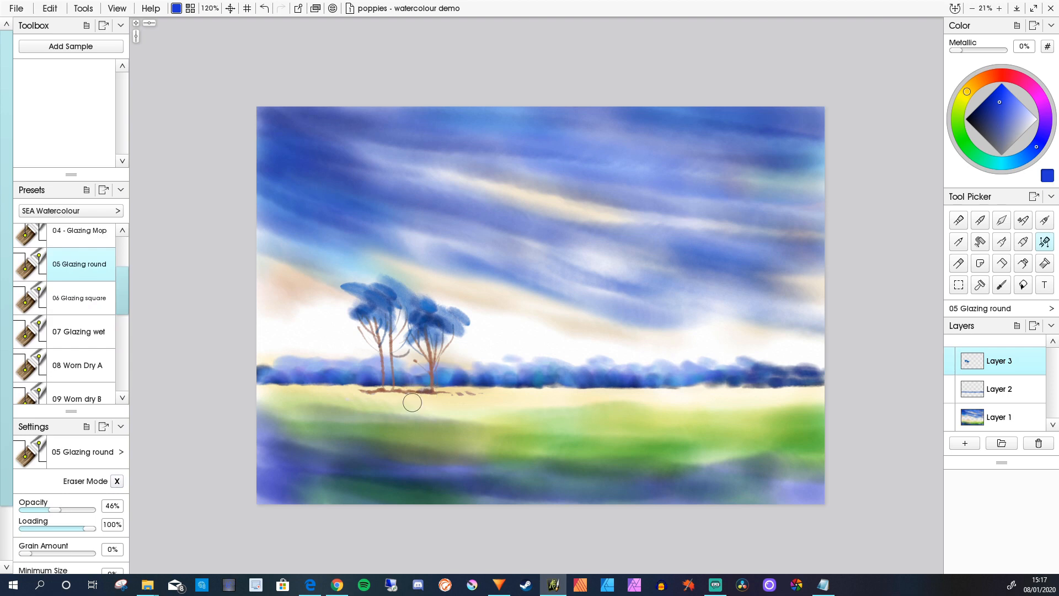
pyautogui.scroll(6, 428, 408)
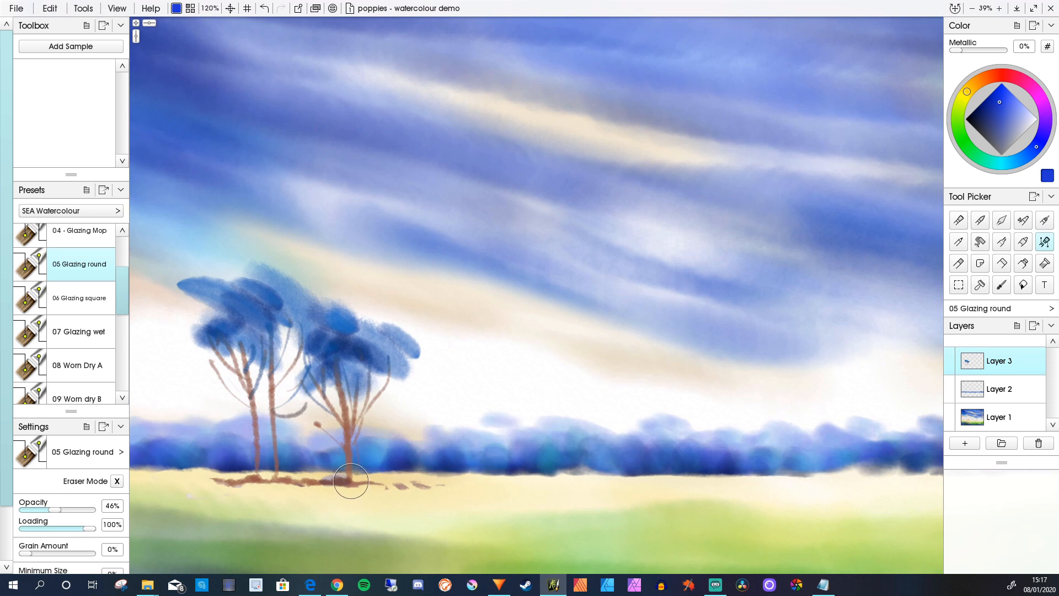
pyautogui.press('[')
pyautogui.press('[')
pyautogui.press('[')
pyautogui.press('[')
pyautogui.press('[')
pyautogui.press('[')
pyautogui.press('[')
pyautogui.press('[')
pyautogui.press('[')
pyautogui.press('[')
pyautogui.press('[')
pyautogui.press('[')
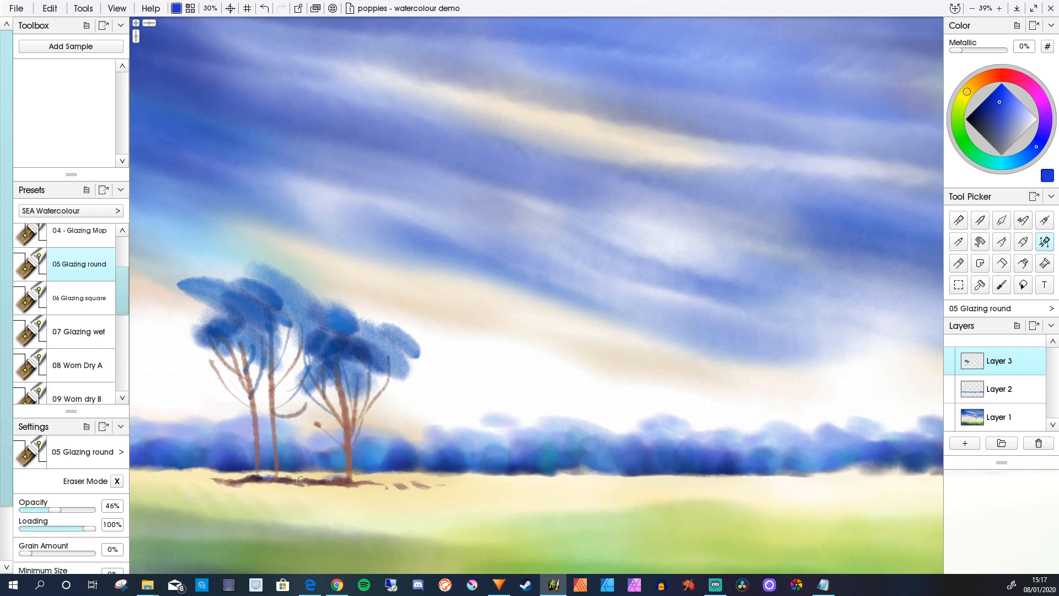
# Step: Try a blue shadow stroke extending right along the ground from the tree bases, and undo it
pyautogui.moveTo(347, 483); pyautogui.dragTo(480, 484)
pyautogui.hotkey('ctrl', 'z')
pyautogui.scroll(-5, 382, 461)
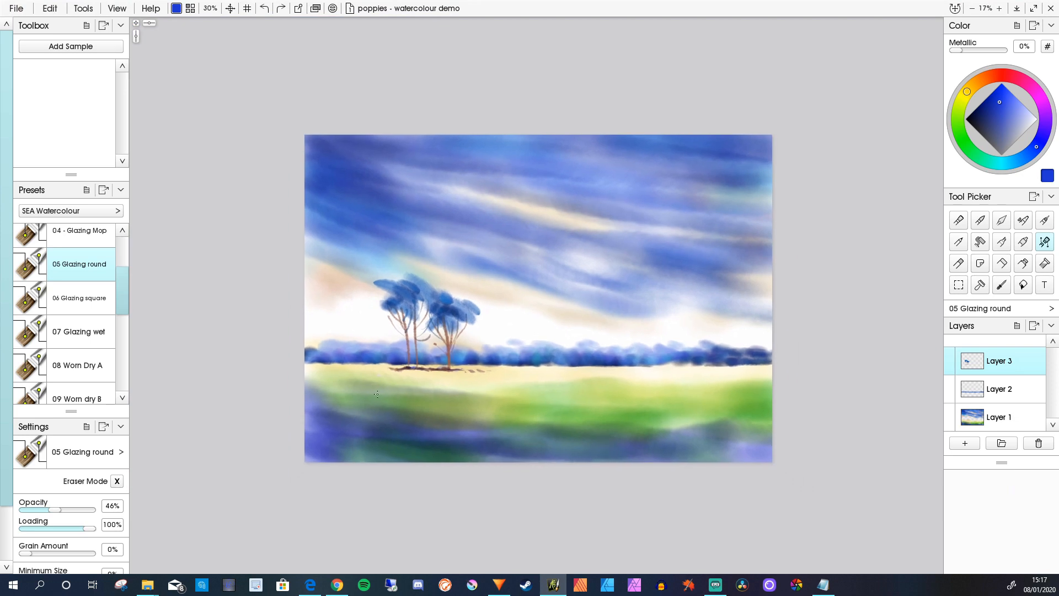
pyautogui.scroll(1, 382, 461)
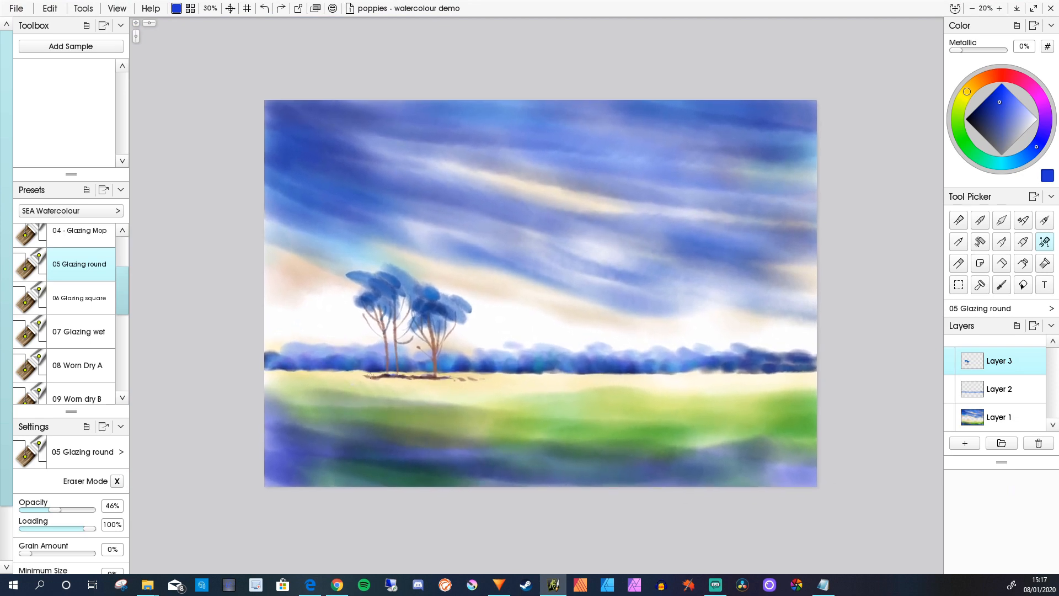
pyautogui.scroll(1, 536, 331)
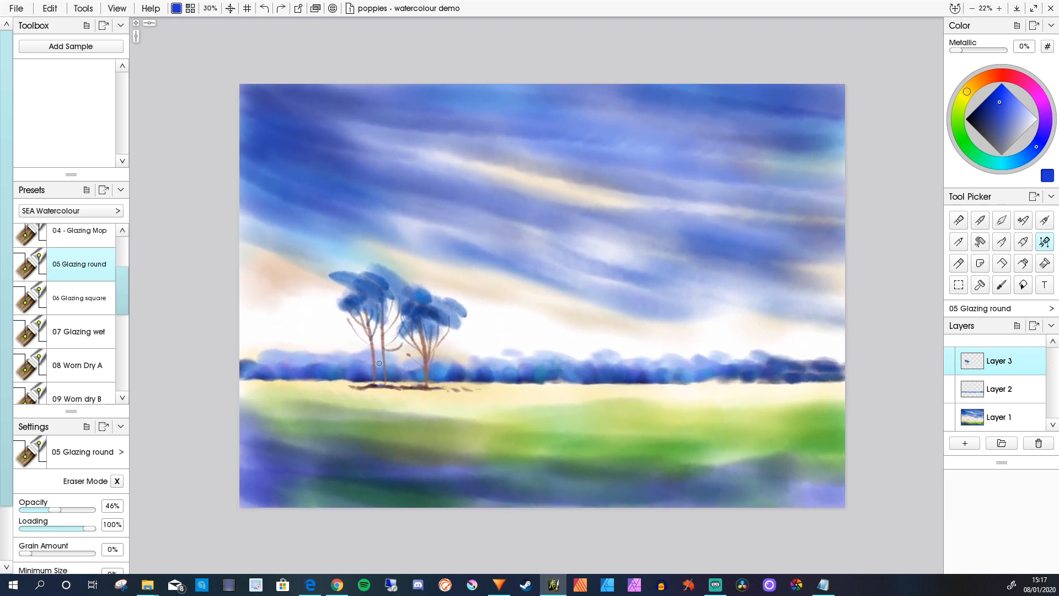
# Step: On a new layer, scatter red poppy texture across the whole field using the 14 Crumpled Tissue preset at 500% size
pyautogui.click(965, 443)
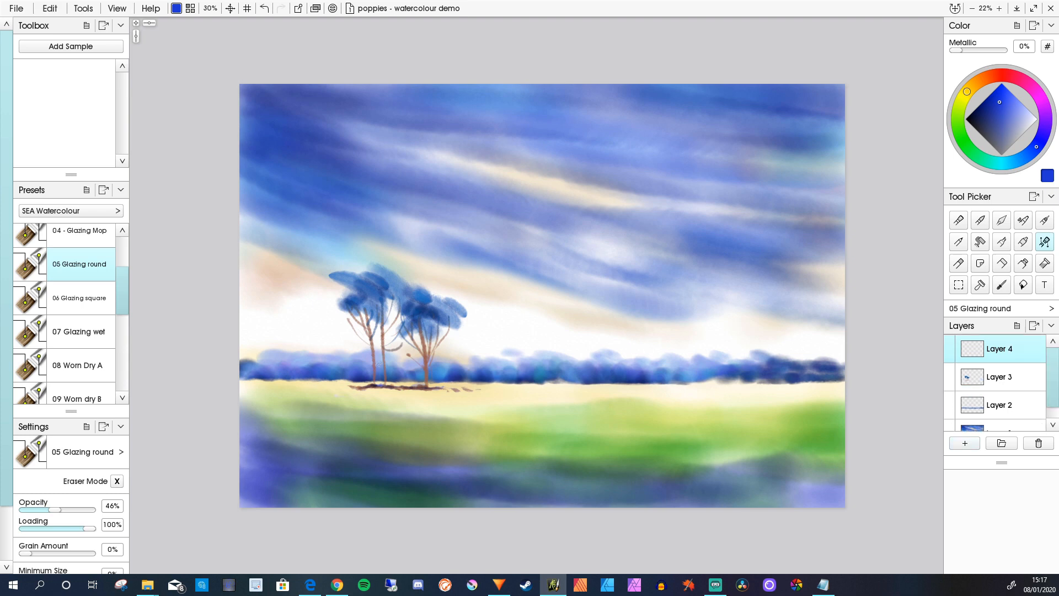
pyautogui.scroll(-6, 64, 313)
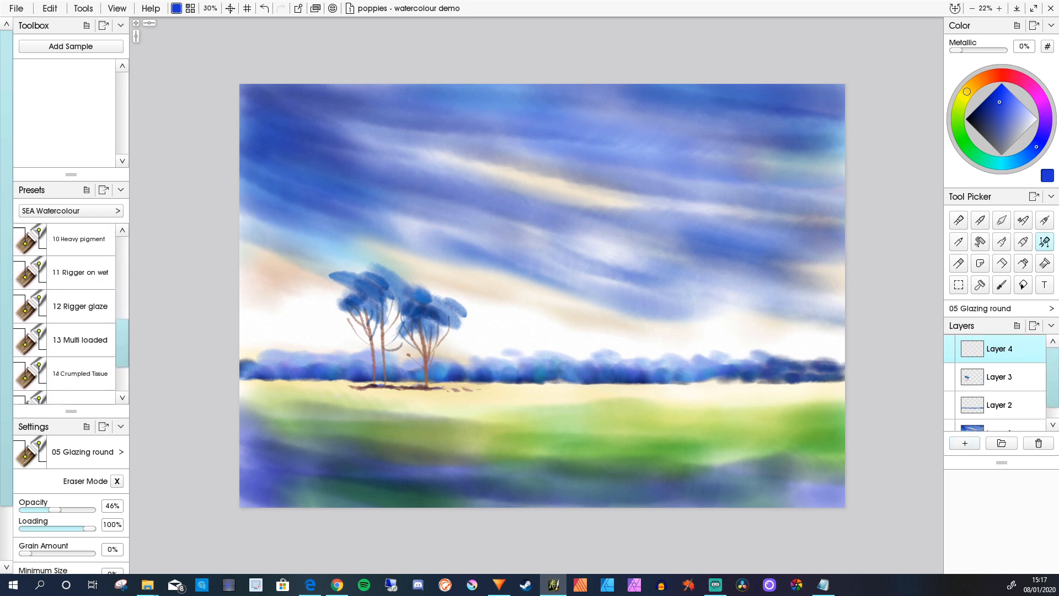
pyautogui.scroll(-5, 64, 313)
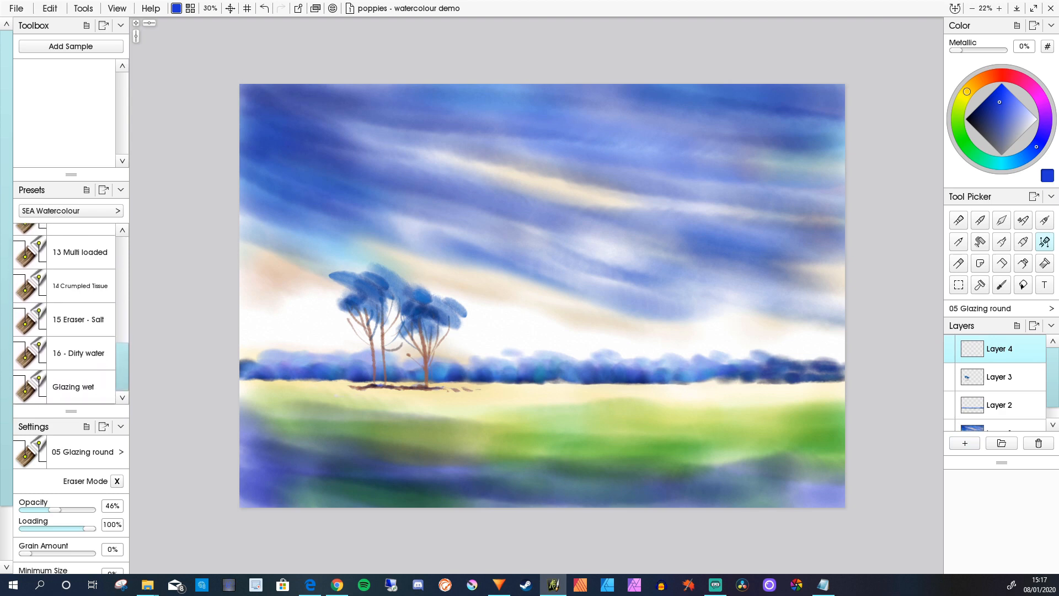
pyautogui.click(80, 286)
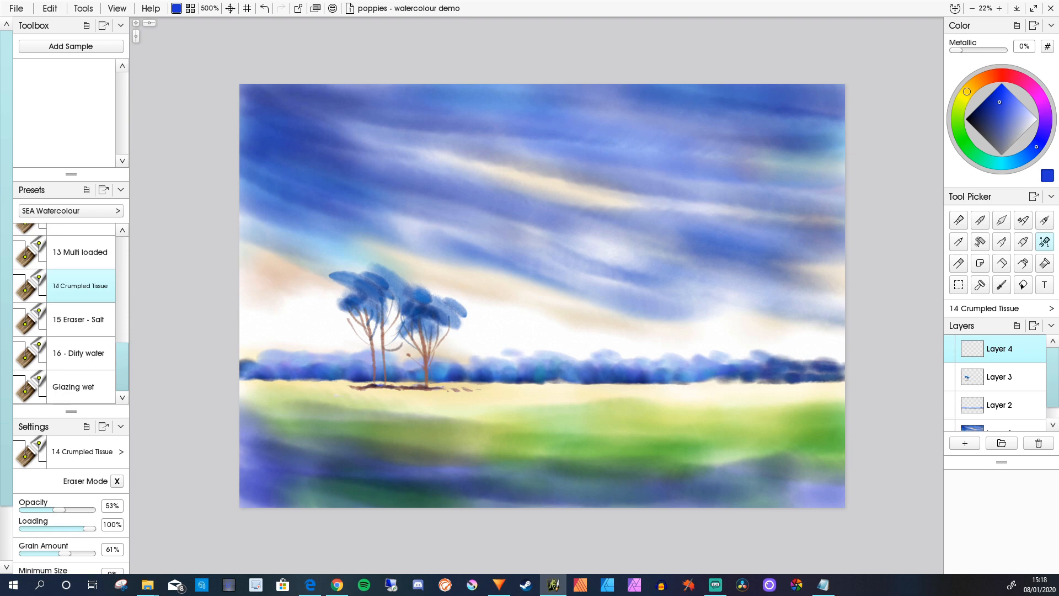
pyautogui.click(1005, 75)
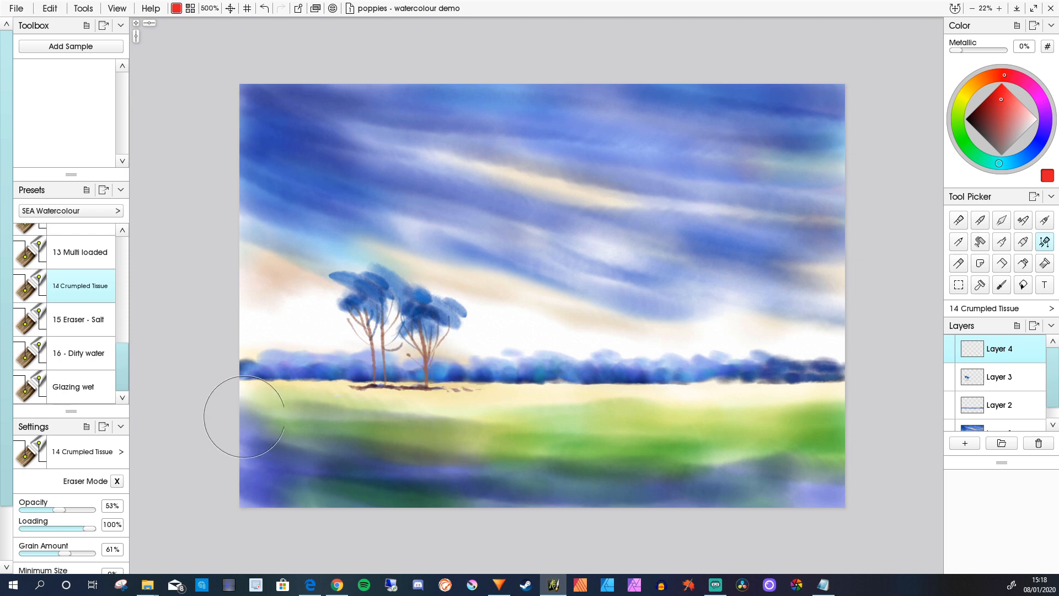
pyautogui.moveTo(243, 418)
pyautogui.mouseDown()
pyautogui.moveTo(641, 428)
pyautogui.moveTo(454, 431)
pyautogui.moveTo(554, 410)
pyautogui.moveTo(721, 409)
pyautogui.moveTo(338, 408)
pyautogui.moveTo(528, 429)
pyautogui.moveTo(856, 404)
pyautogui.moveTo(746, 407)
pyautogui.moveTo(663, 428)
pyautogui.moveTo(836, 446)
pyautogui.moveTo(495, 444)
pyautogui.moveTo(582, 400)
pyautogui.moveTo(622, 397)
pyautogui.moveTo(473, 453)
pyautogui.moveTo(508, 450)
pyautogui.moveTo(363, 456)
pyautogui.moveTo(545, 471)
pyautogui.moveTo(641, 468)
pyautogui.moveTo(237, 425)
pyautogui.moveTo(277, 410)
pyautogui.moveTo(263, 405)
pyautogui.moveTo(366, 407)
pyautogui.mouseUp()
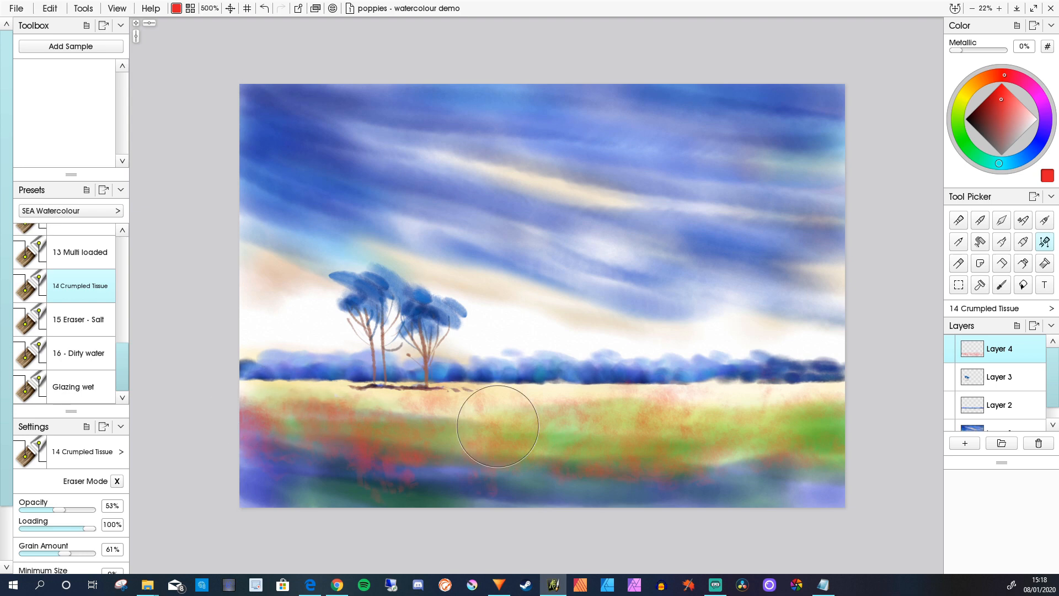
pyautogui.moveTo(484, 399)
pyautogui.mouseDown()
pyautogui.moveTo(459, 393)
pyautogui.moveTo(481, 395)
pyautogui.mouseUp()
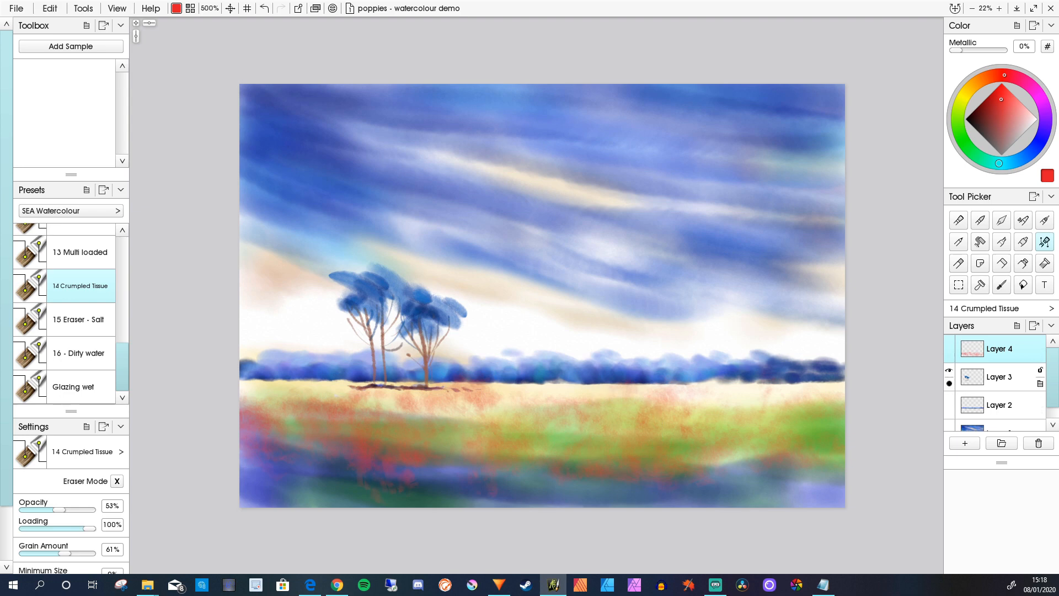
# Step: Erase the dark ground patches at the tree bases on Layer 3, using 13 Multi loaded in eraser mode at 133% size
pyautogui.click(1000, 378)
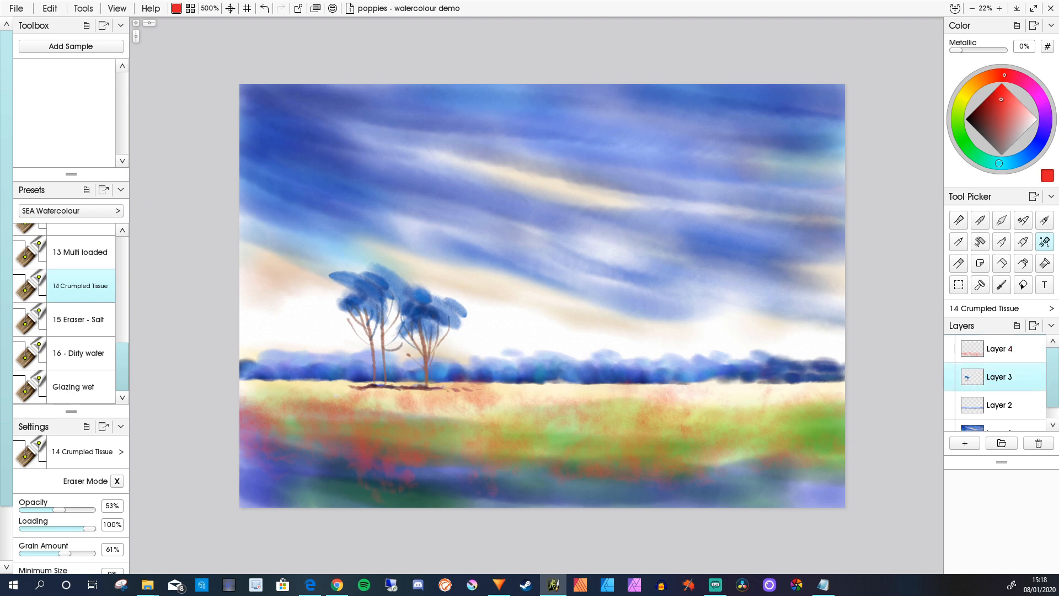
pyautogui.press('e')
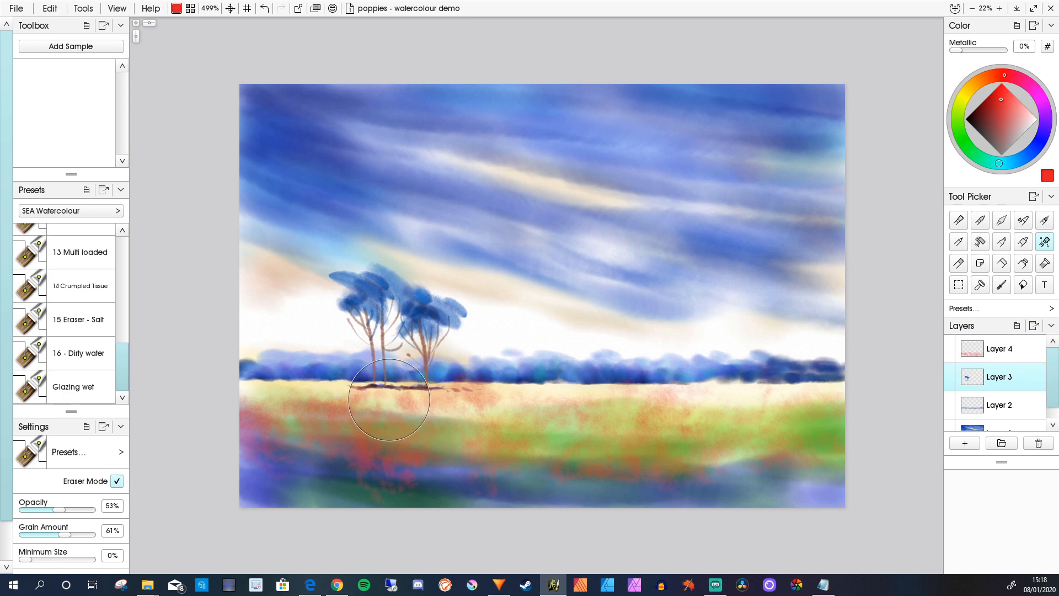
pyautogui.keyDown('shift'); pyautogui.moveTo(390, 393); pyautogui.dragTo(383, 394); pyautogui.keyUp('shift')
pyautogui.click(81, 253)
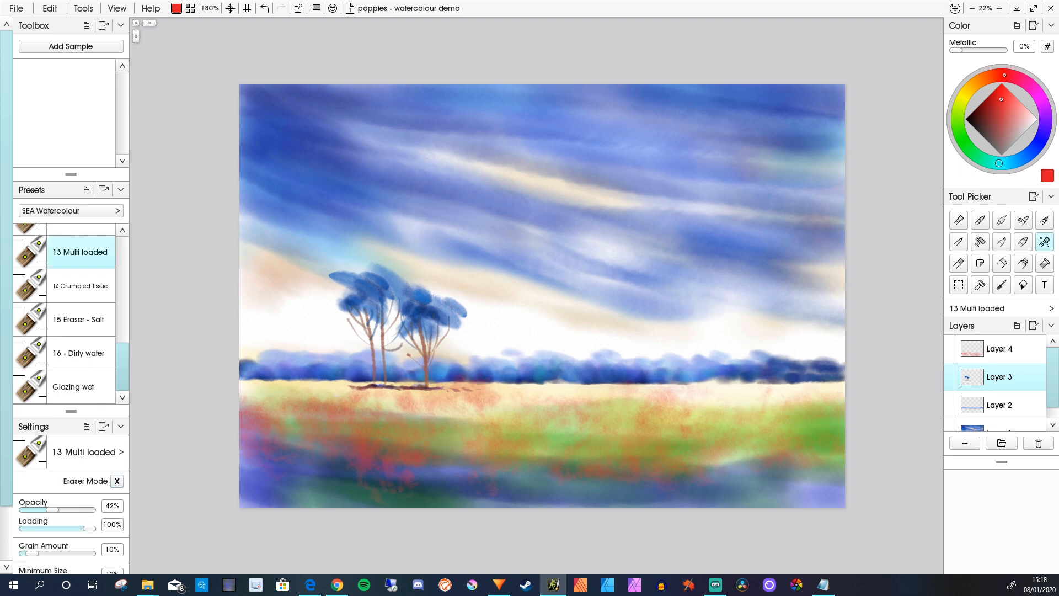
pyautogui.press('e')
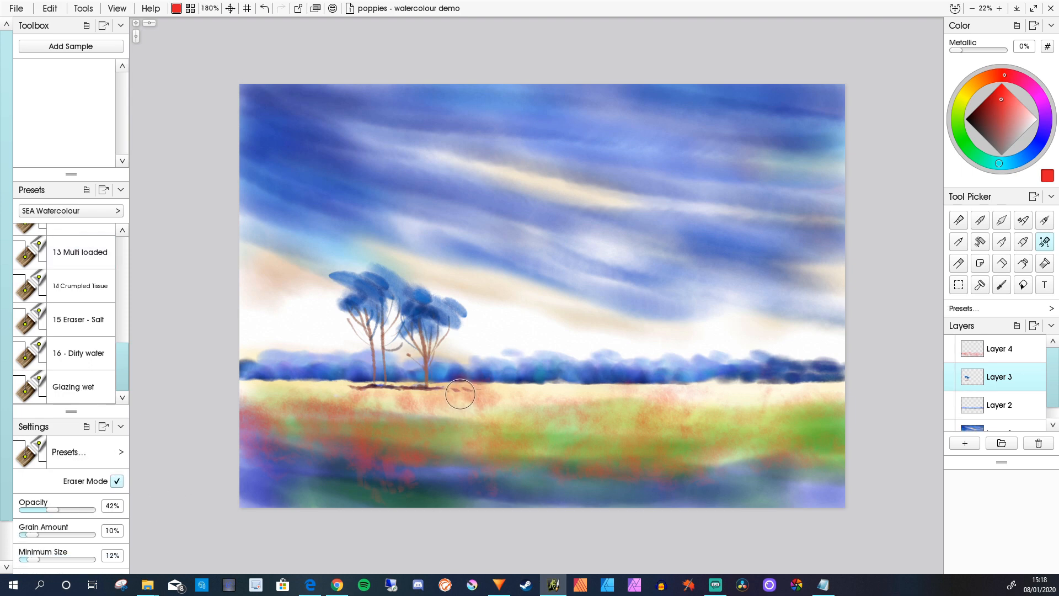
pyautogui.press('[')
pyautogui.press('[')
pyautogui.press('[')
pyautogui.press('[')
pyautogui.moveTo(415, 389)
pyautogui.mouseDown()
pyautogui.moveTo(355, 391)
pyautogui.moveTo(494, 390)
pyautogui.moveTo(590, 404)
pyautogui.mouseUp()
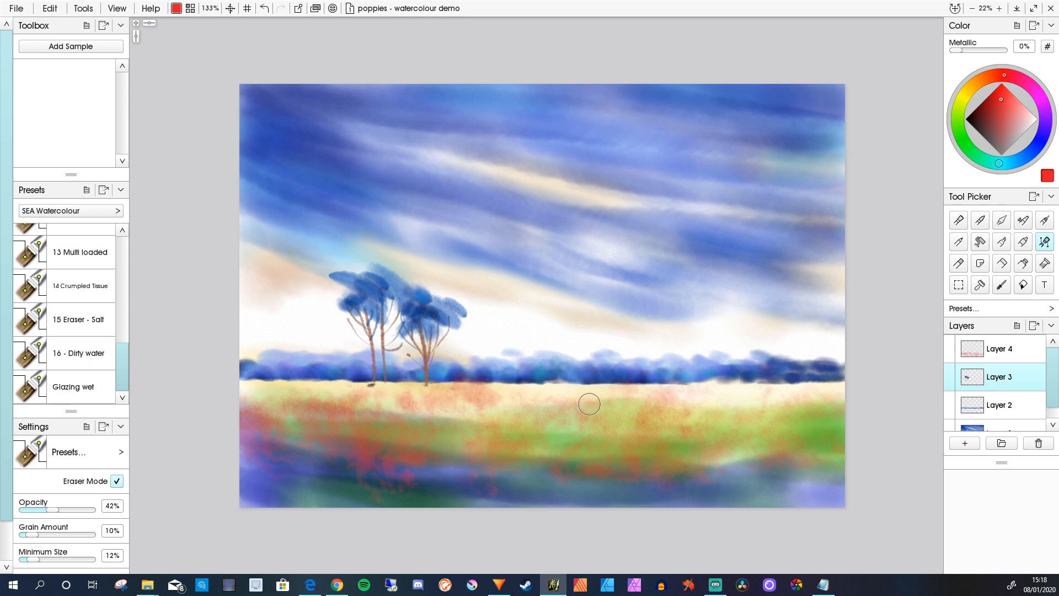
pyautogui.moveTo(374, 392); pyautogui.dragTo(382, 385)
# Step: Build up dense poppies across the foreground field in a slightly lighter red with the 14 Crumpled Tissue preset at 500% size
pyautogui.click(80, 286)
pyautogui.moveTo(1001, 100); pyautogui.dragTo(1006, 97)
pyautogui.moveTo(445, 442)
pyautogui.mouseDown()
pyautogui.moveTo(478, 456)
pyautogui.moveTo(303, 446)
pyautogui.moveTo(411, 471)
pyautogui.mouseUp()
pyautogui.moveTo(611, 477)
pyautogui.mouseDown()
pyautogui.moveTo(672, 495)
pyautogui.moveTo(691, 475)
pyautogui.moveTo(770, 469)
pyautogui.moveTo(816, 445)
pyautogui.moveTo(874, 488)
pyautogui.mouseUp()
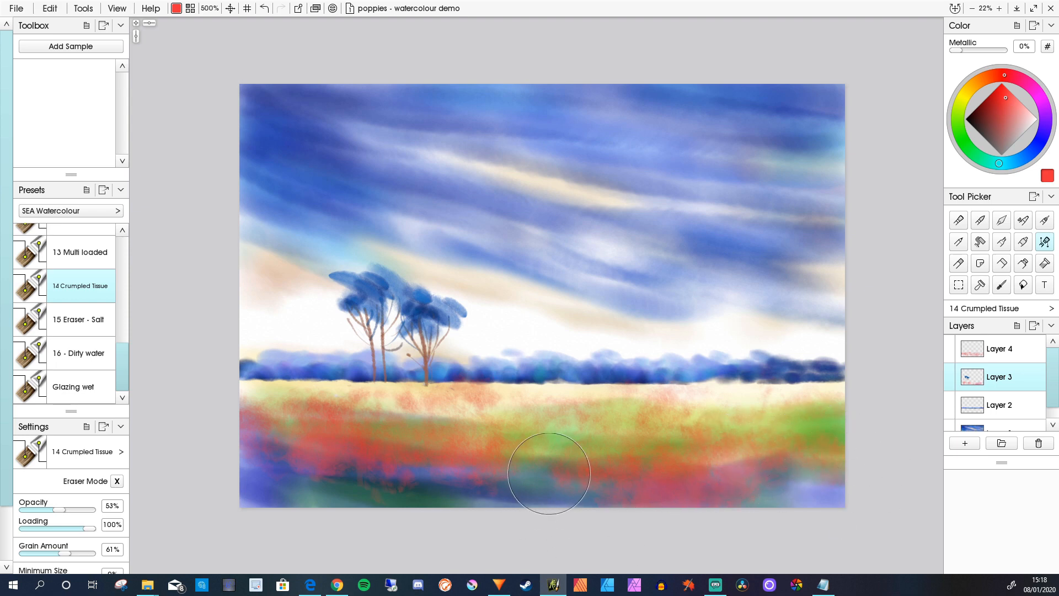
pyautogui.moveTo(603, 485)
pyautogui.mouseDown()
pyautogui.moveTo(786, 440)
pyautogui.moveTo(831, 449)
pyautogui.moveTo(870, 430)
pyautogui.mouseUp()
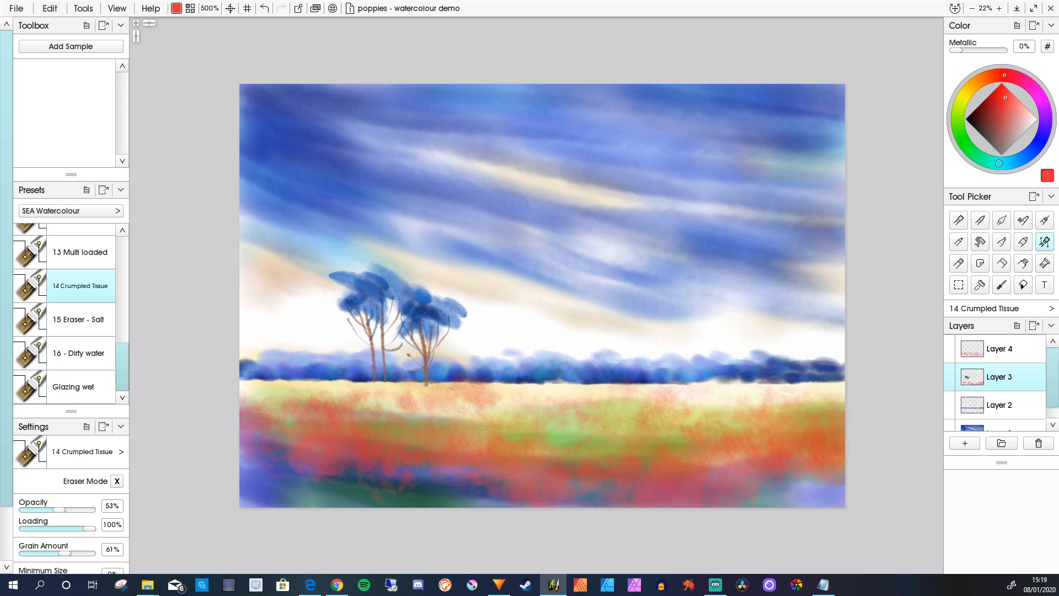
pyautogui.moveTo(286, 491)
pyautogui.mouseDown()
pyautogui.moveTo(288, 459)
pyautogui.moveTo(257, 476)
pyautogui.mouseUp()
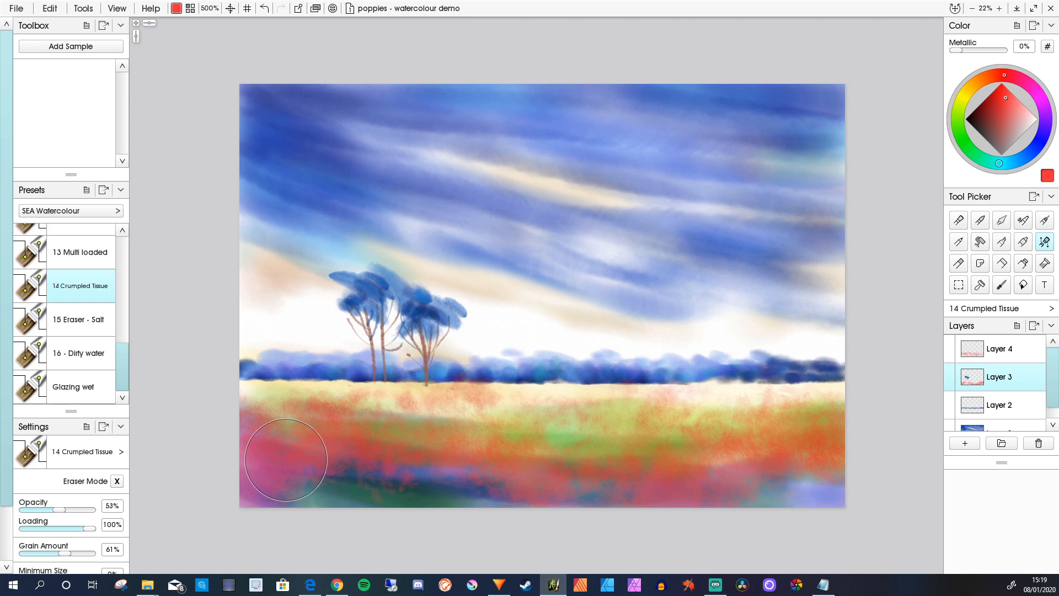
# Step: Blend dark blue into the lower foreground between the poppies using the 01 Wet on wet big preset at 350% size
pyautogui.scroll(6, 72, 315)
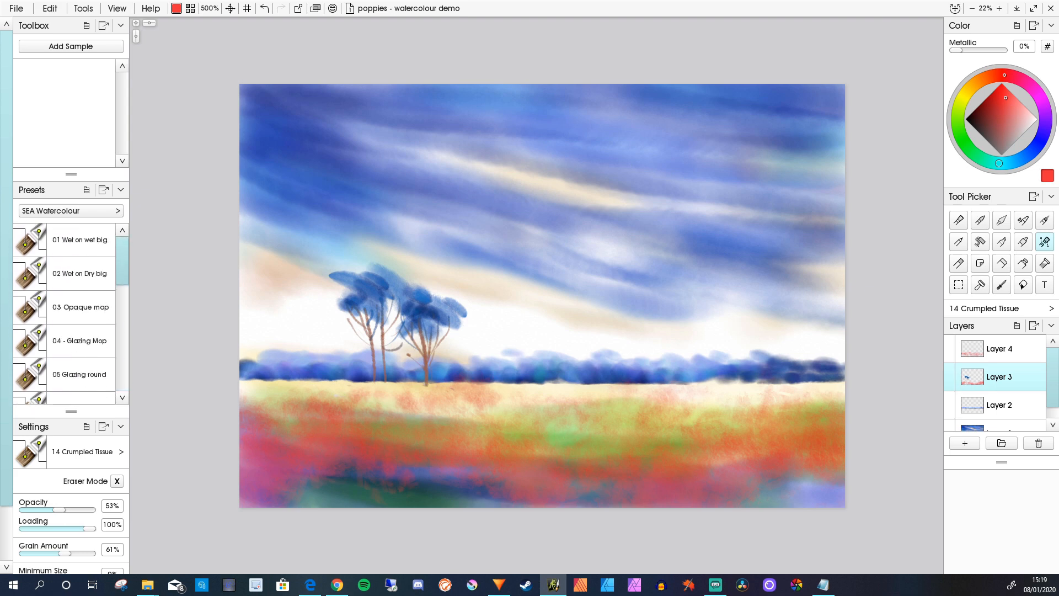
pyautogui.click(80, 240)
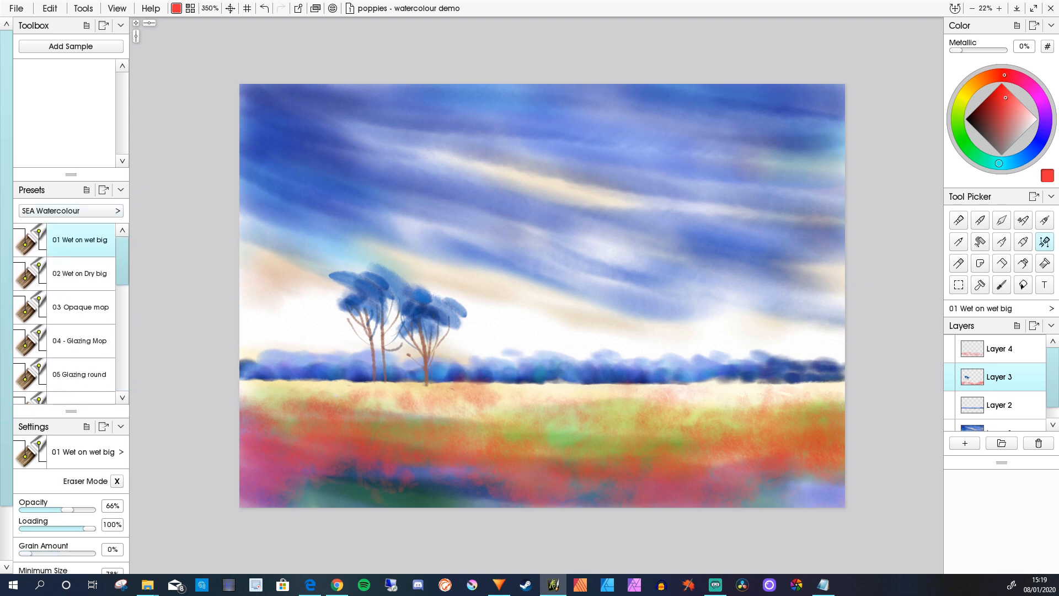
pyautogui.click(1036, 149)
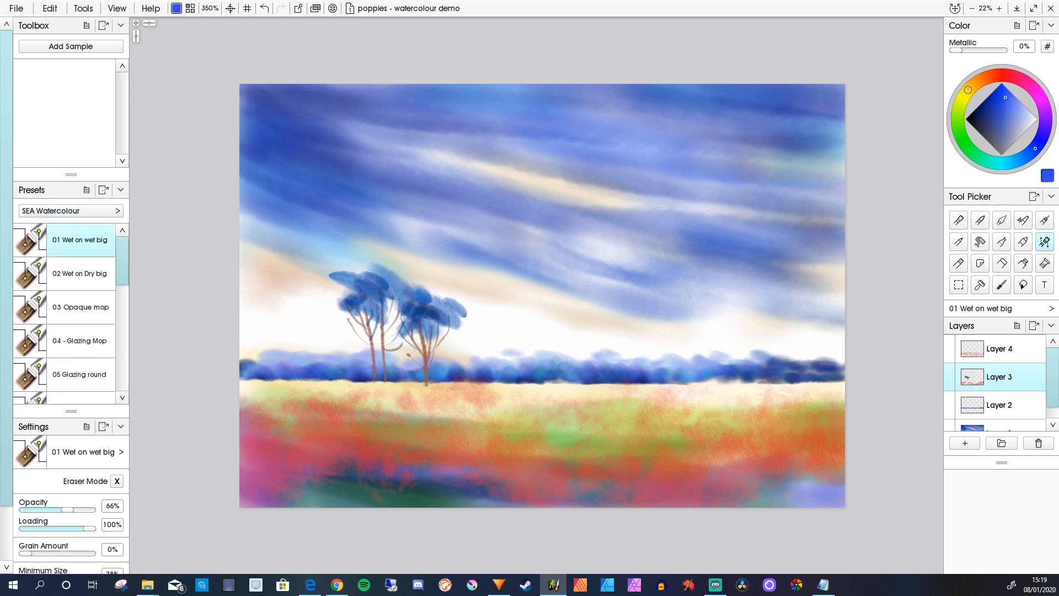
pyautogui.click(996, 107)
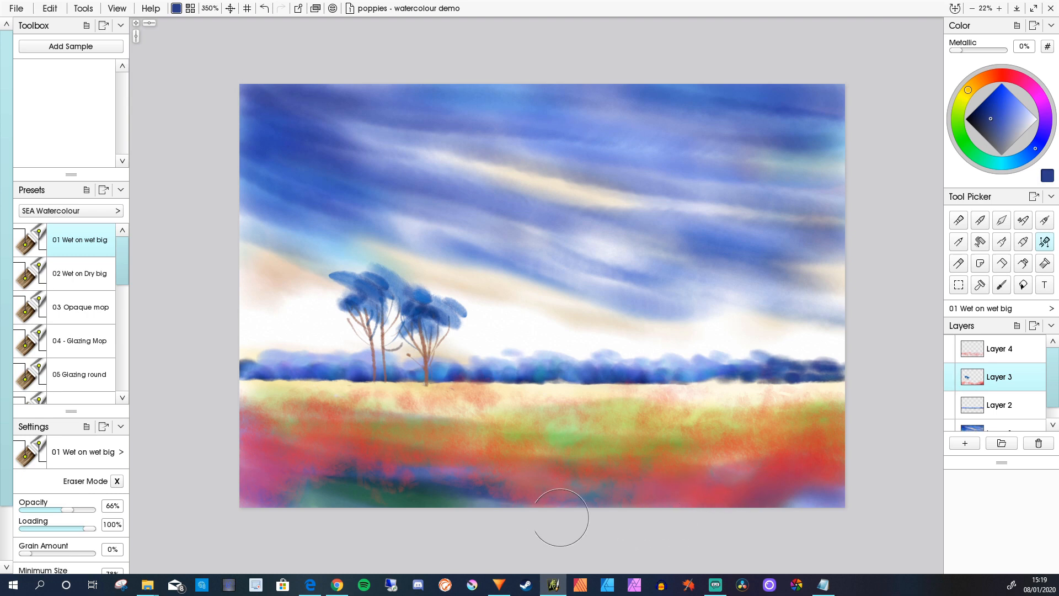
pyautogui.moveTo(589, 509)
pyautogui.mouseDown()
pyautogui.moveTo(610, 489)
pyautogui.moveTo(583, 510)
pyautogui.mouseUp()
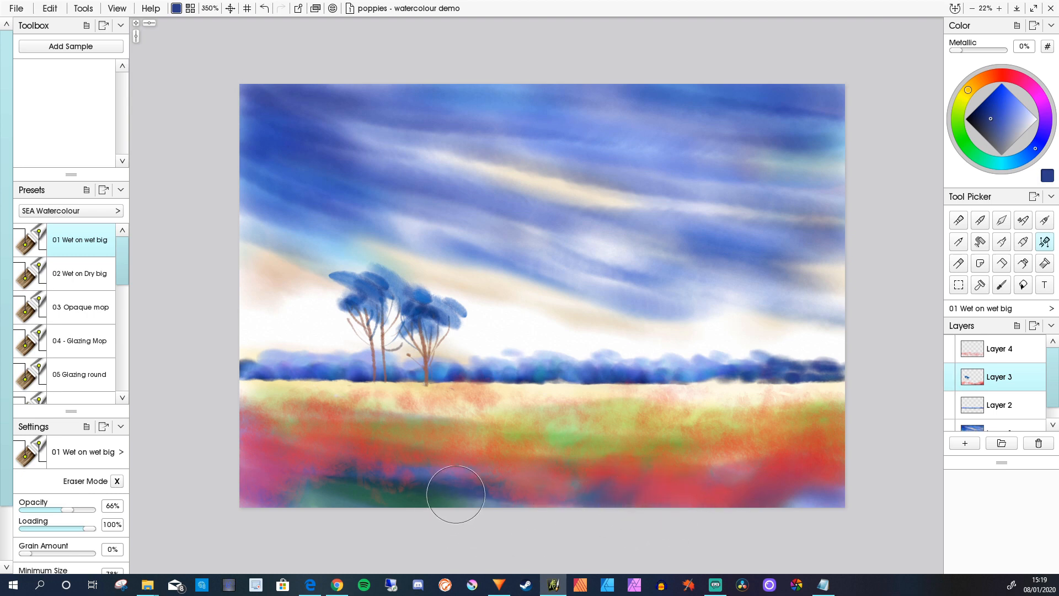
pyautogui.moveTo(456, 494)
pyautogui.mouseDown()
pyautogui.moveTo(476, 487)
pyautogui.moveTo(539, 489)
pyautogui.mouseUp()
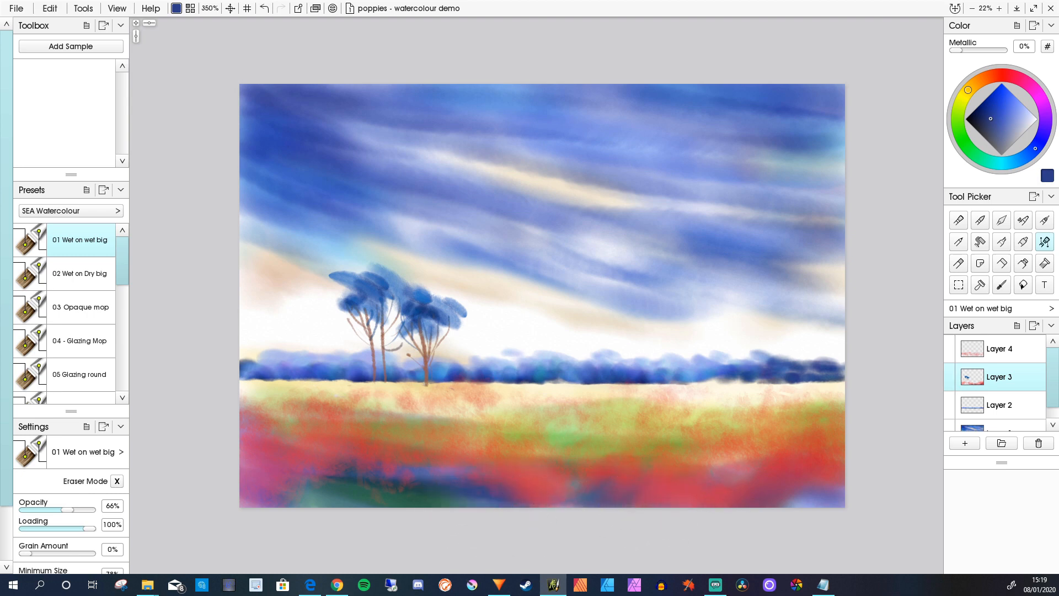
# Step: Work dark blue across the lower foreground of the poppy field on Layer 3 with the 02 Wet on Dry big preset at 350% size
pyautogui.click(80, 274)
pyautogui.moveTo(435, 484)
pyautogui.mouseDown()
pyautogui.moveTo(563, 494)
pyautogui.moveTo(465, 500)
pyautogui.moveTo(391, 485)
pyautogui.moveTo(316, 452)
pyautogui.moveTo(335, 487)
pyautogui.moveTo(276, 455)
pyautogui.moveTo(307, 506)
pyautogui.moveTo(265, 499)
pyautogui.mouseUp()
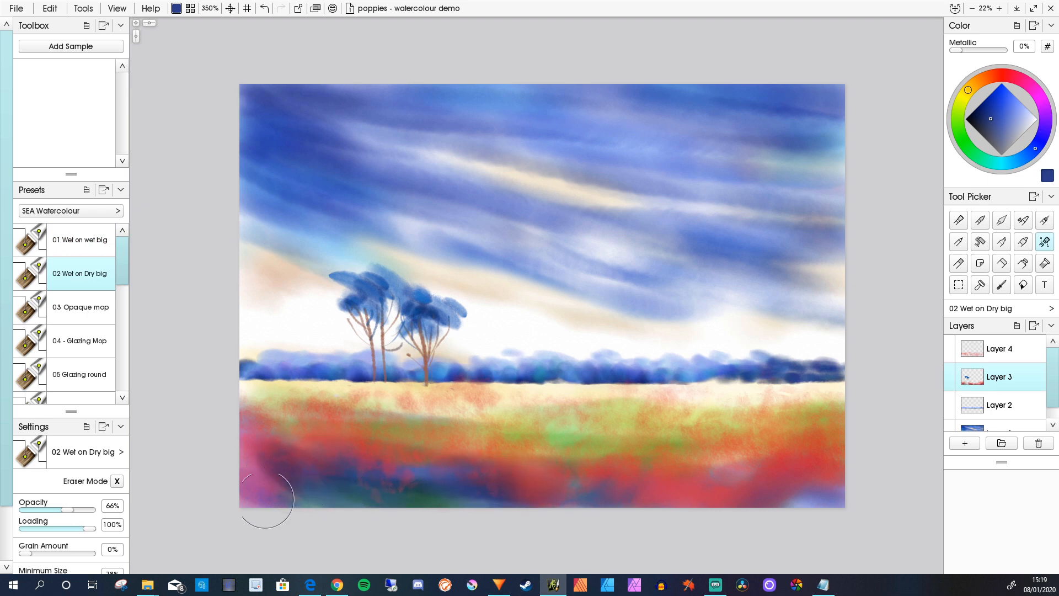
pyautogui.moveTo(713, 473)
pyautogui.mouseDown()
pyautogui.moveTo(731, 487)
pyautogui.moveTo(758, 458)
pyautogui.moveTo(782, 461)
pyautogui.moveTo(790, 493)
pyautogui.moveTo(822, 482)
pyautogui.moveTo(834, 448)
pyautogui.moveTo(821, 477)
pyautogui.moveTo(861, 481)
pyautogui.moveTo(746, 509)
pyautogui.moveTo(664, 470)
pyautogui.moveTo(698, 439)
pyautogui.moveTo(641, 458)
pyautogui.moveTo(577, 458)
pyautogui.moveTo(631, 465)
pyautogui.moveTo(735, 448)
pyautogui.moveTo(796, 461)
pyautogui.moveTo(708, 452)
pyautogui.moveTo(777, 473)
pyautogui.moveTo(906, 489)
pyautogui.moveTo(597, 494)
pyautogui.moveTo(463, 459)
pyautogui.moveTo(469, 445)
pyautogui.moveTo(350, 471)
pyautogui.mouseUp()
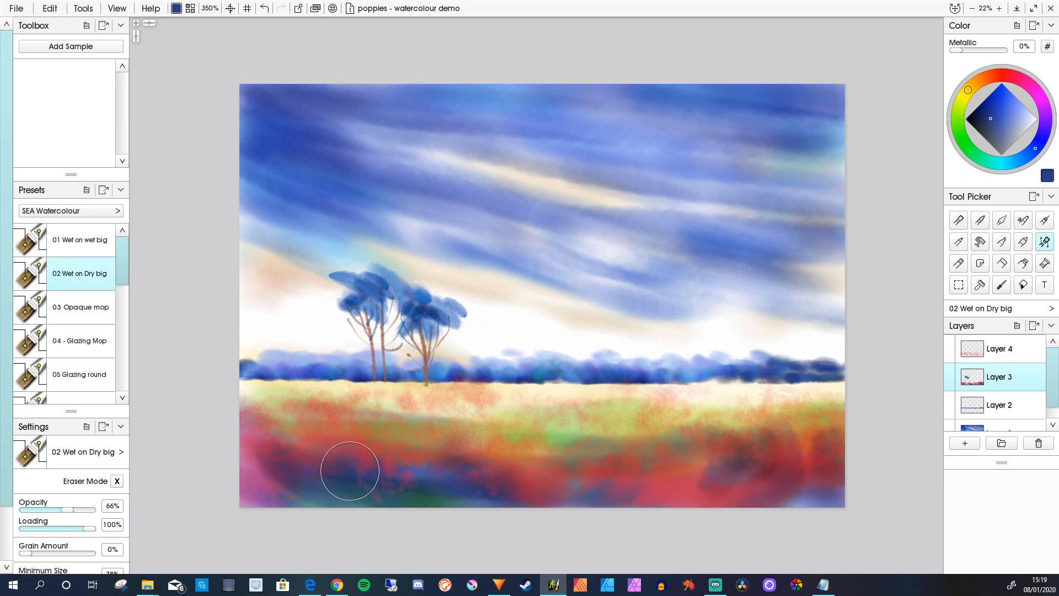
pyautogui.rightClick(67, 272)
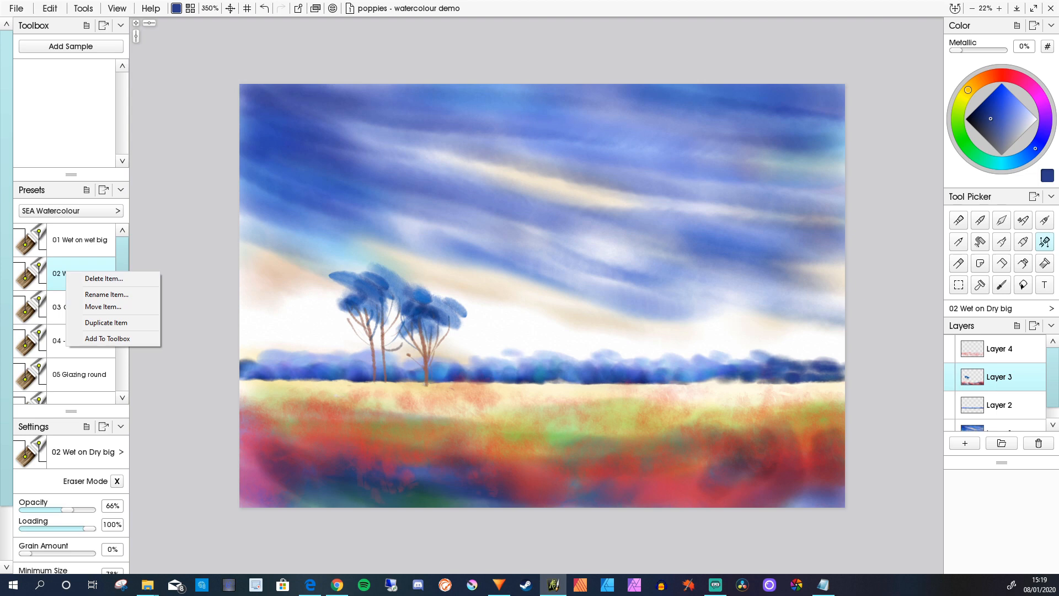
# Step: Dab pinkish-red poppies across the left middle of the field using the 03 Opaque mop preset at 210% size
pyautogui.scroll(-2, 64, 314)
pyautogui.click(80, 256)
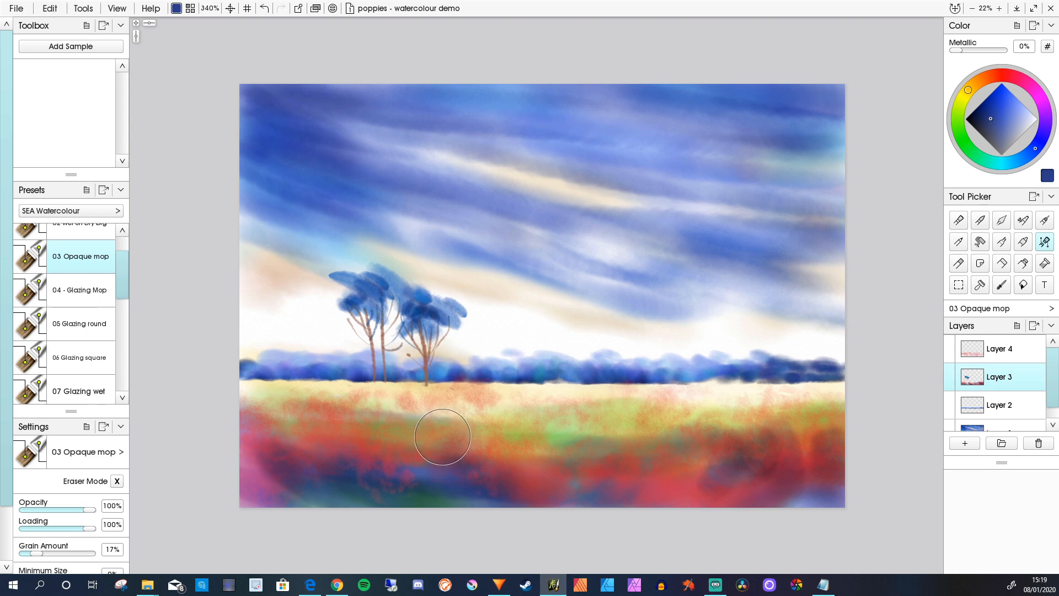
pyautogui.press('[')
pyautogui.press('[')
pyautogui.press('[')
pyautogui.press('[')
pyautogui.press('[')
pyautogui.press('[')
pyautogui.press('[')
pyautogui.press('[')
pyautogui.press('[')
pyautogui.press('[')
pyautogui.press('[')
pyautogui.press('[')
pyautogui.press('[')
pyautogui.press('[')
pyautogui.click(477, 397)
pyautogui.click(1004, 75)
pyautogui.click(1028, 83)
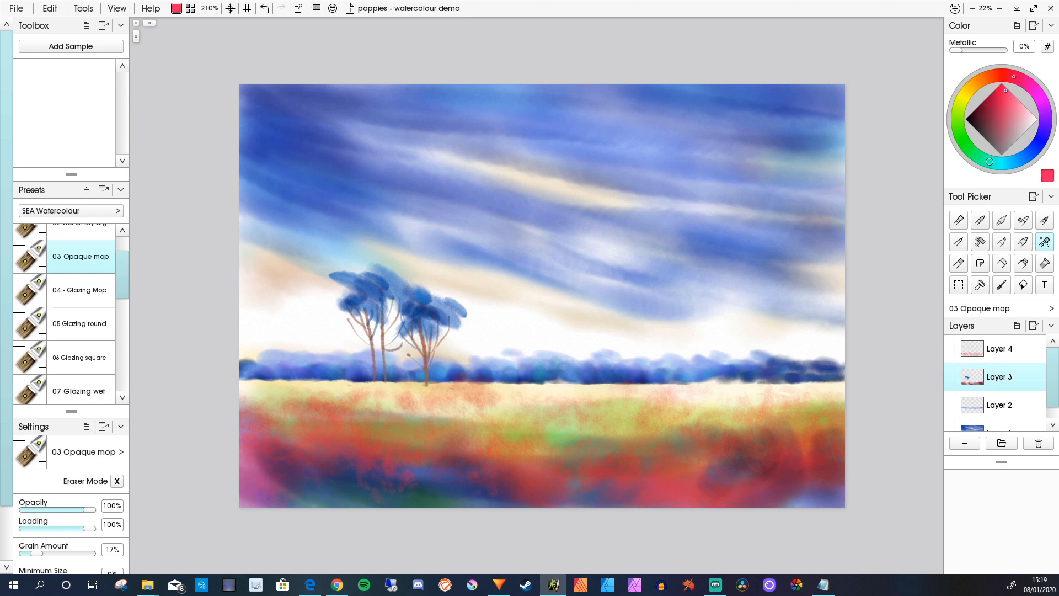
pyautogui.moveTo(390, 421)
pyautogui.mouseDown()
pyautogui.moveTo(422, 432)
pyautogui.moveTo(447, 420)
pyautogui.moveTo(487, 435)
pyautogui.moveTo(494, 457)
pyautogui.moveTo(392, 435)
pyautogui.mouseUp()
pyautogui.click(439, 424)
pyautogui.click(454, 427)
pyautogui.click(481, 435)
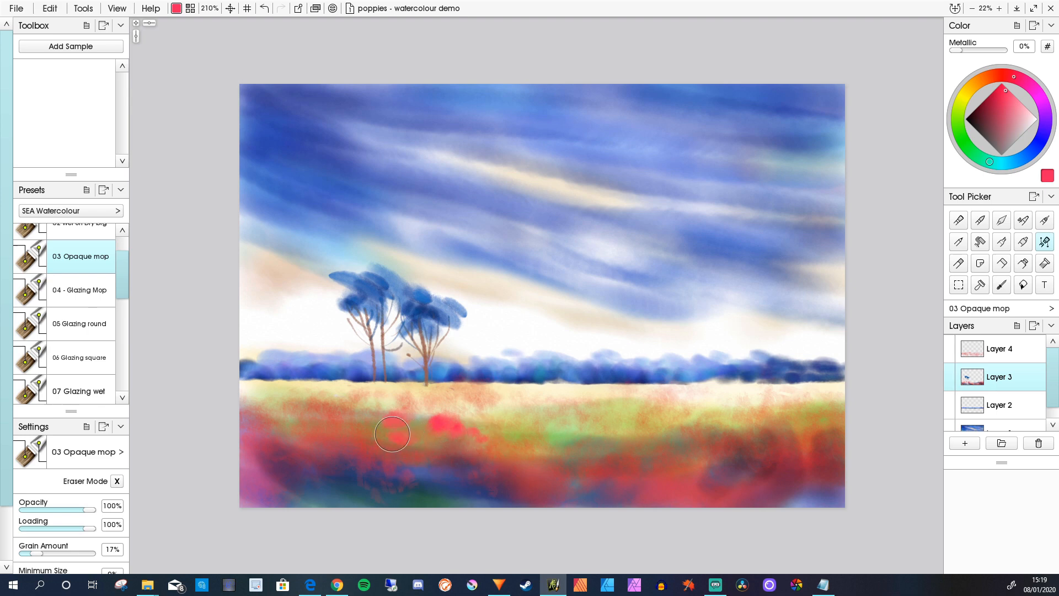
pyautogui.click(385, 424)
pyautogui.click(365, 420)
pyautogui.moveTo(332, 423)
pyautogui.mouseDown()
pyautogui.moveTo(293, 425)
pyautogui.moveTo(342, 433)
pyautogui.mouseUp()
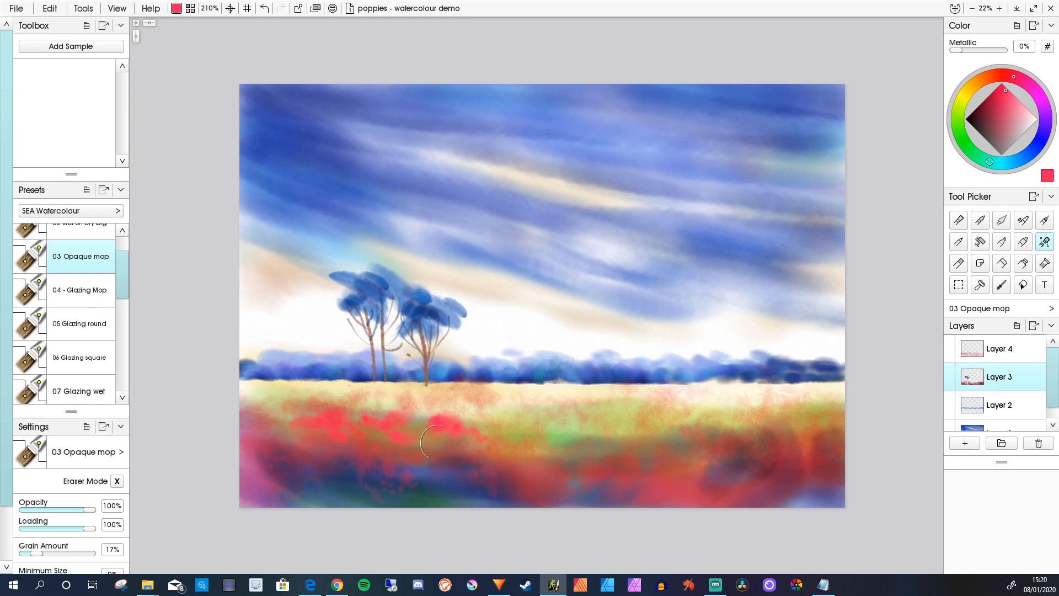
# Step: Continue the pinkish-red poppies through the centre and right of the field, with larger blooms in the foreground
pyautogui.moveTo(531, 426)
pyautogui.mouseDown()
pyautogui.moveTo(562, 438)
pyautogui.moveTo(519, 442)
pyautogui.moveTo(640, 474)
pyautogui.moveTo(617, 448)
pyautogui.moveTo(592, 460)
pyautogui.moveTo(612, 472)
pyautogui.moveTo(630, 447)
pyautogui.moveTo(641, 479)
pyautogui.mouseUp()
pyautogui.click(560, 437)
pyautogui.click(629, 467)
pyautogui.moveTo(627, 485); pyautogui.dragTo(620, 480)
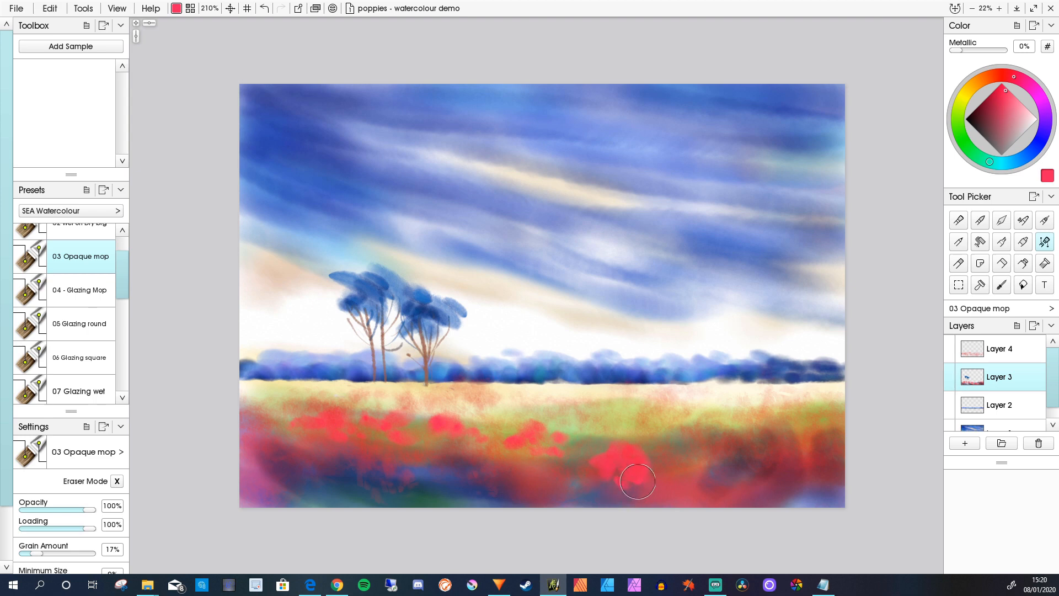
pyautogui.moveTo(651, 430)
pyautogui.mouseDown()
pyautogui.moveTo(654, 440)
pyautogui.moveTo(681, 430)
pyautogui.moveTo(662, 422)
pyautogui.moveTo(690, 425)
pyautogui.mouseUp()
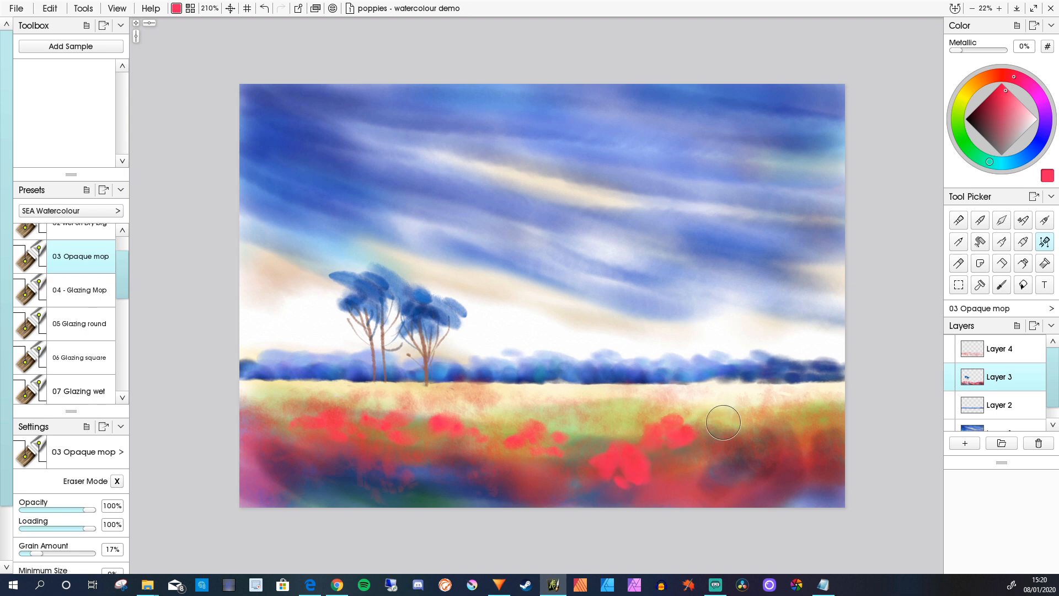
pyautogui.moveTo(588, 414)
pyautogui.mouseDown()
pyautogui.moveTo(637, 425)
pyautogui.moveTo(583, 428)
pyautogui.moveTo(656, 419)
pyautogui.mouseUp()
pyautogui.moveTo(731, 419)
pyautogui.mouseDown()
pyautogui.moveTo(762, 430)
pyautogui.moveTo(778, 413)
pyautogui.moveTo(794, 425)
pyautogui.moveTo(753, 486)
pyautogui.moveTo(765, 461)
pyautogui.moveTo(746, 461)
pyautogui.moveTo(783, 447)
pyautogui.moveTo(772, 469)
pyautogui.mouseUp()
pyautogui.moveTo(454, 475)
pyautogui.mouseDown()
pyautogui.moveTo(484, 462)
pyautogui.moveTo(462, 470)
pyautogui.mouseUp()
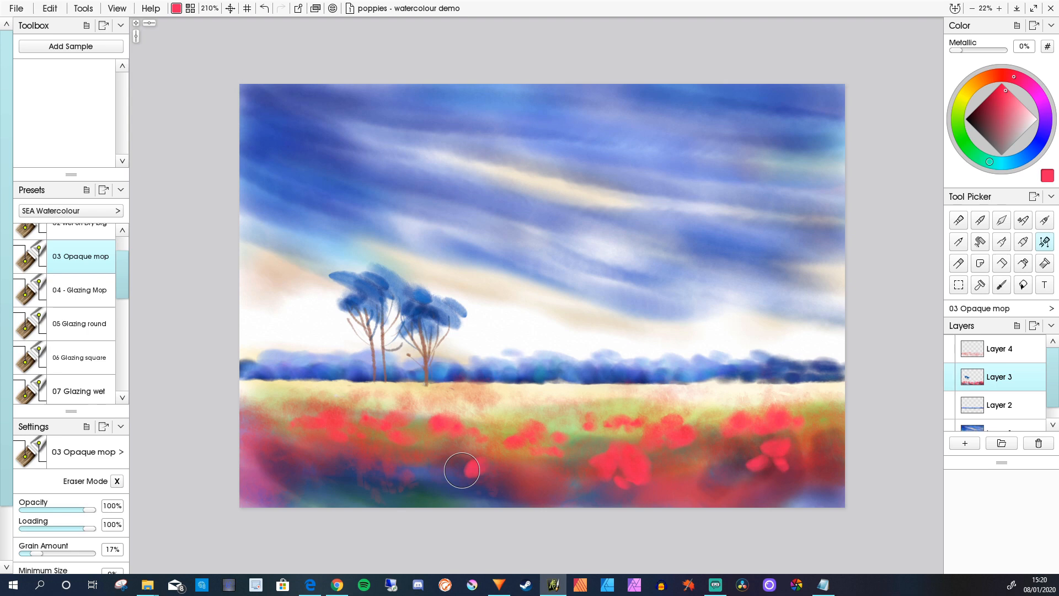
# Step: Add pale pink petal highlights to the larger poppies on Layer 3 at 210% size
pyautogui.click(1015, 118)
pyautogui.moveTo(780, 449)
pyautogui.mouseDown()
pyautogui.moveTo(755, 457)
pyautogui.moveTo(761, 450)
pyautogui.moveTo(755, 469)
pyautogui.moveTo(764, 469)
pyautogui.moveTo(726, 452)
pyautogui.moveTo(759, 430)
pyautogui.mouseUp()
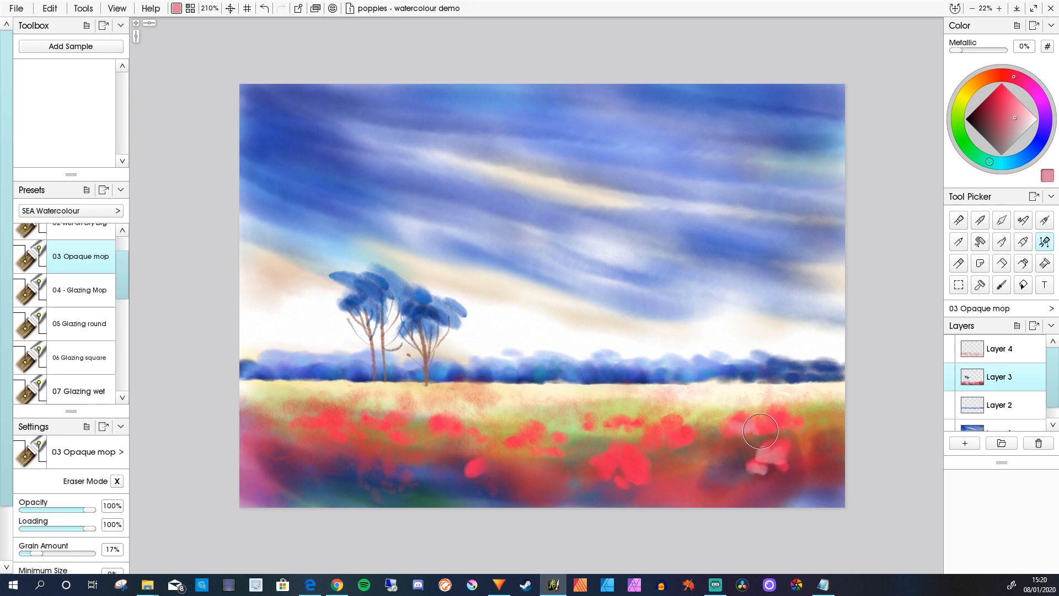
pyautogui.moveTo(688, 432)
pyautogui.mouseDown()
pyautogui.moveTo(669, 442)
pyautogui.moveTo(662, 478)
pyautogui.moveTo(612, 499)
pyautogui.moveTo(640, 462)
pyautogui.moveTo(628, 477)
pyautogui.moveTo(665, 461)
pyautogui.moveTo(697, 471)
pyautogui.moveTo(502, 490)
pyautogui.moveTo(641, 469)
pyautogui.mouseUp()
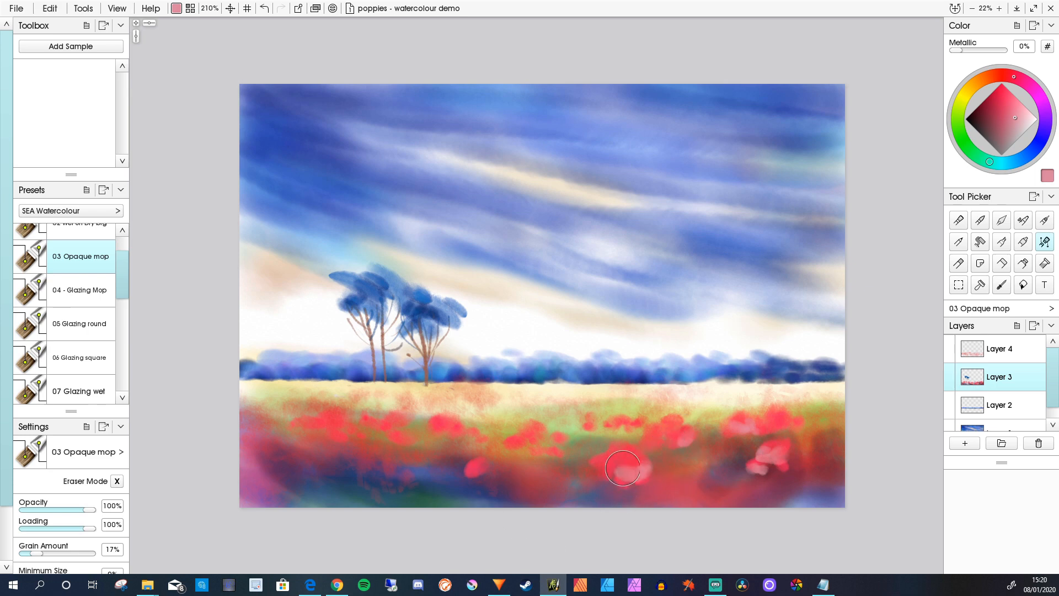
pyautogui.moveTo(438, 421)
pyautogui.mouseDown()
pyautogui.moveTo(464, 433)
pyautogui.moveTo(449, 462)
pyautogui.moveTo(409, 440)
pyautogui.mouseUp()
pyautogui.moveTo(477, 474); pyautogui.dragTo(482, 481)
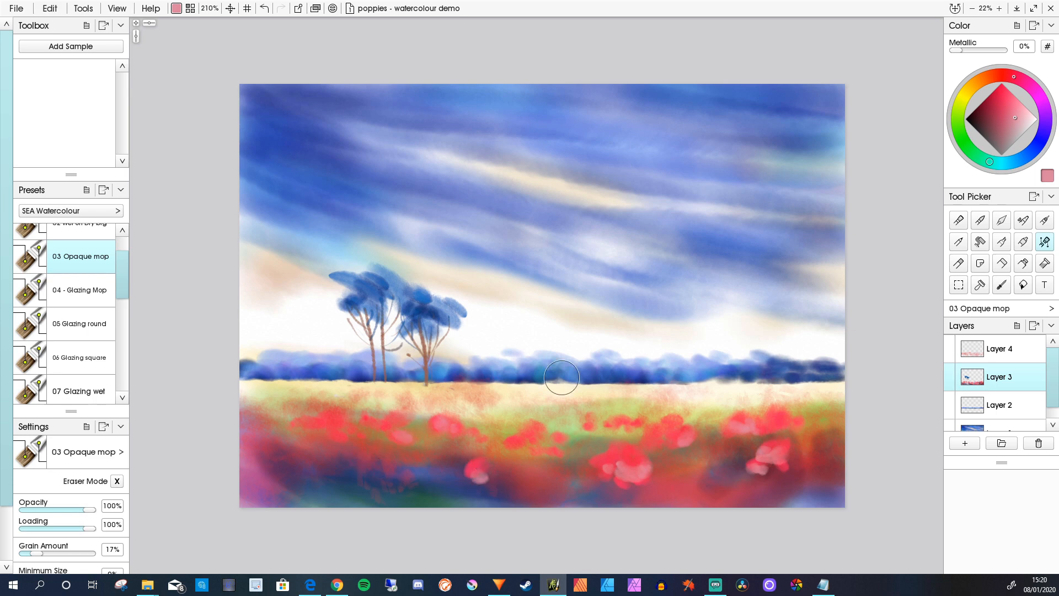
# Step: Try to paint dark centres in the large poppies on Layer 3 using very dark red, near-black and dark grey
pyautogui.click(974, 118)
pyautogui.moveTo(766, 423)
pyautogui.mouseDown()
pyautogui.moveTo(775, 414)
pyautogui.moveTo(770, 423)
pyautogui.mouseUp()
pyautogui.moveTo(628, 464); pyautogui.dragTo(633, 470)
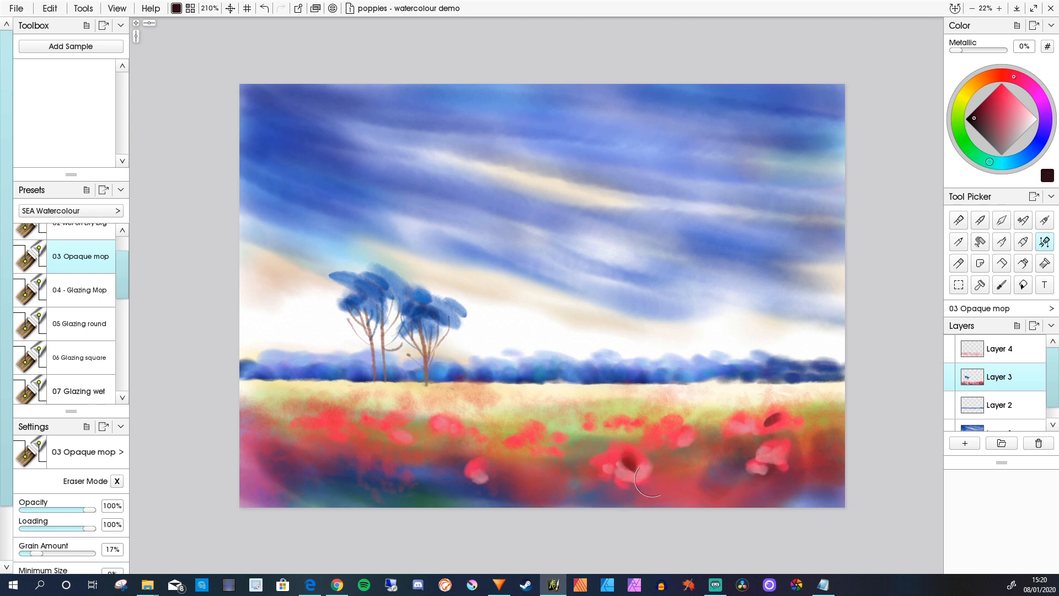
pyautogui.click(1041, 140)
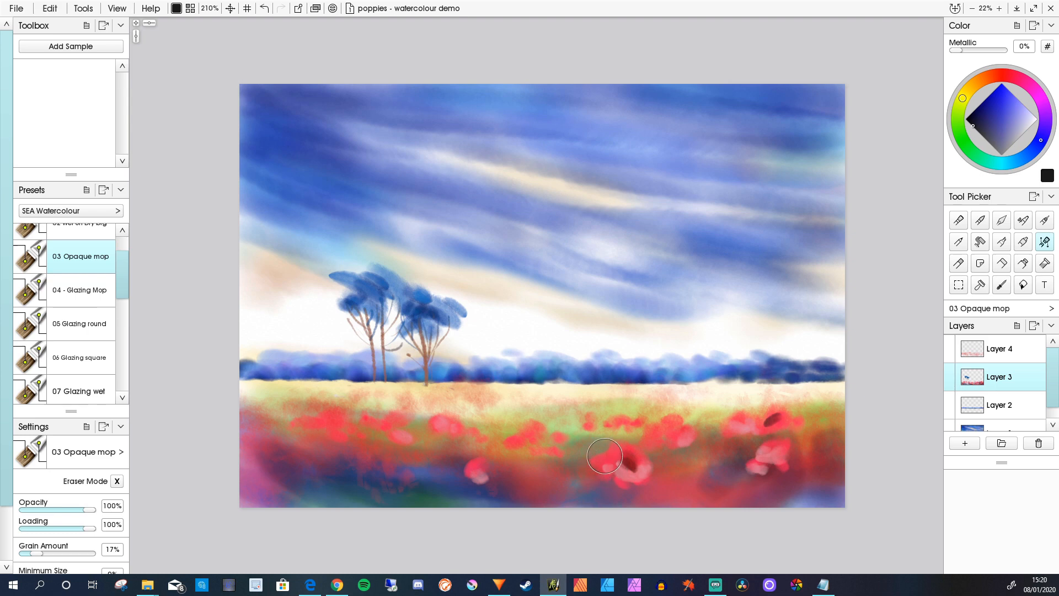
pyautogui.moveTo(605, 456); pyautogui.dragTo(626, 461)
pyautogui.moveTo(643, 467); pyautogui.dragTo(627, 458)
pyautogui.moveTo(1041, 140); pyautogui.dragTo(1045, 128)
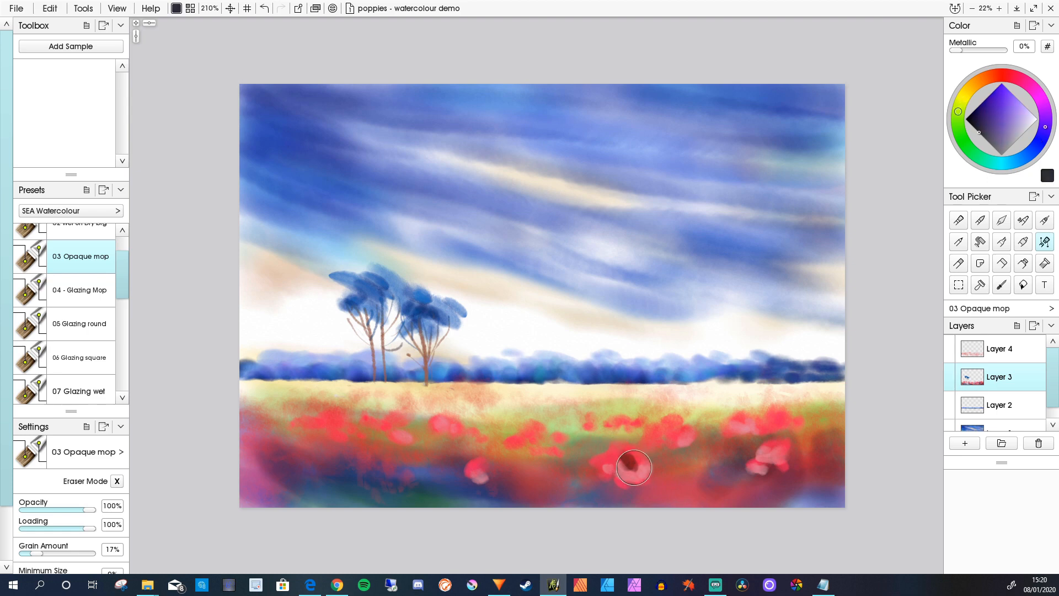
pyautogui.moveTo(633, 466)
pyautogui.mouseDown()
pyautogui.moveTo(611, 497)
pyautogui.moveTo(600, 469)
pyautogui.mouseUp()
# Step: On a new layer, paint dark grey centres in poppies across the field with the 03 Opaque mop preset at 130% size
pyautogui.click(965, 443)
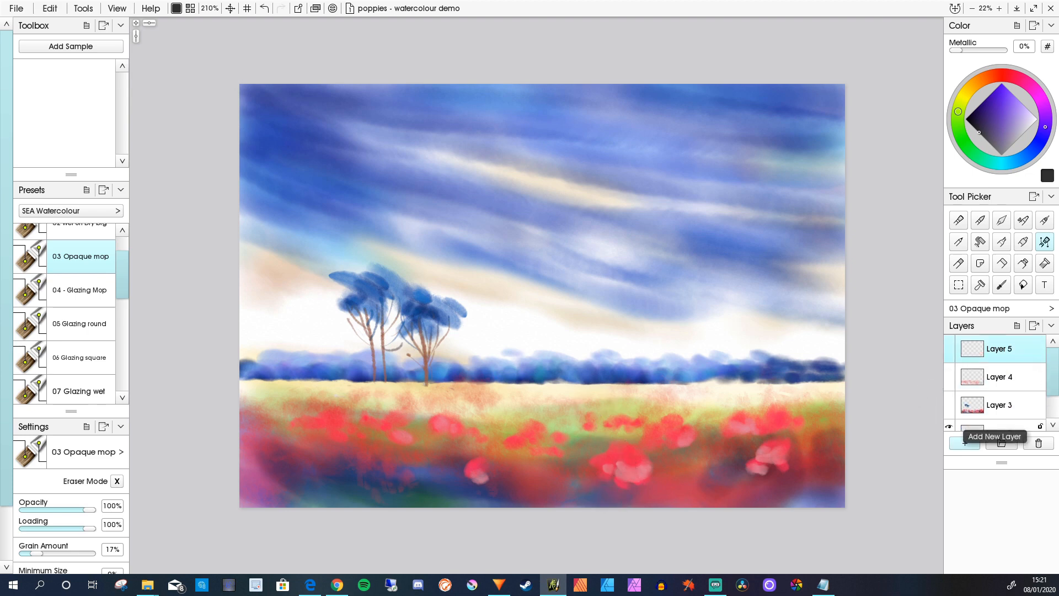
pyautogui.moveTo(622, 456)
pyautogui.mouseDown()
pyautogui.moveTo(637, 493)
pyautogui.moveTo(631, 469)
pyautogui.mouseUp()
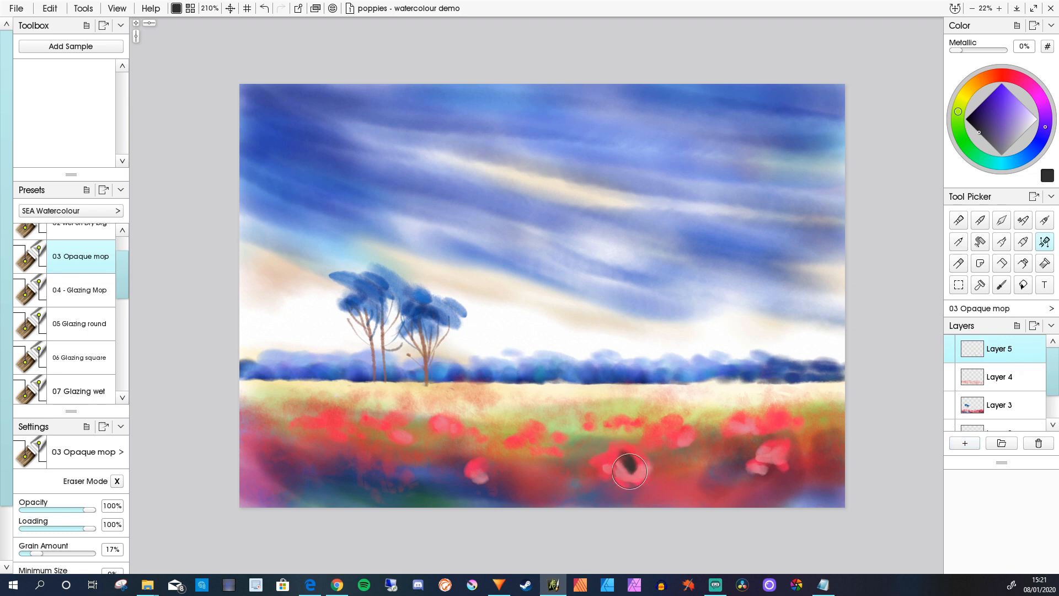
pyautogui.moveTo(662, 431); pyautogui.dragTo(665, 437)
pyautogui.hotkey('ctrl', 'z')
pyautogui.press('[')
pyautogui.press('[')
pyautogui.press('[')
pyautogui.press('[')
pyautogui.press('[')
pyautogui.press('[')
pyautogui.press('[')
pyautogui.press('[')
pyautogui.press('[')
pyautogui.press('[')
pyautogui.press('[')
pyautogui.press('[')
pyautogui.press('[')
pyautogui.press('[')
pyautogui.press('[')
pyautogui.press('[')
pyautogui.press('[')
pyautogui.press(']')
pyautogui.press(']')
pyautogui.press(']')
pyautogui.press(']')
pyautogui.press(']')
pyautogui.press(']')
pyautogui.moveTo(623, 459); pyautogui.dragTo(628, 465)
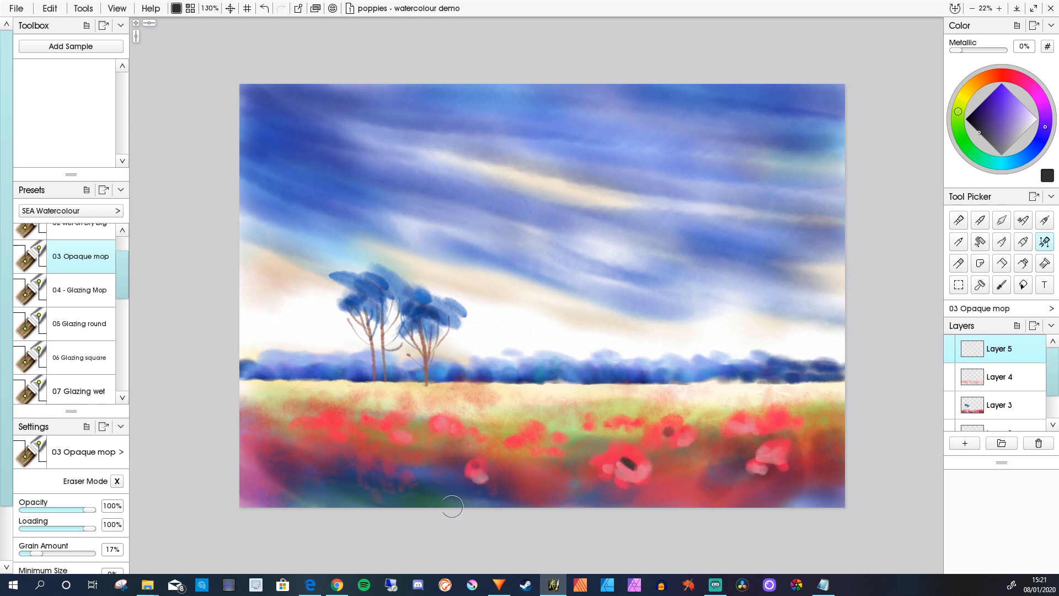
pyautogui.click(458, 427)
pyautogui.click(330, 419)
# Step: Add bright red poppies on Layer 5, small ones in the right middle distance and larger clusters in the left and central foreground
pyautogui.click(1034, 89)
pyautogui.click(1002, 104)
pyautogui.click(1012, 75)
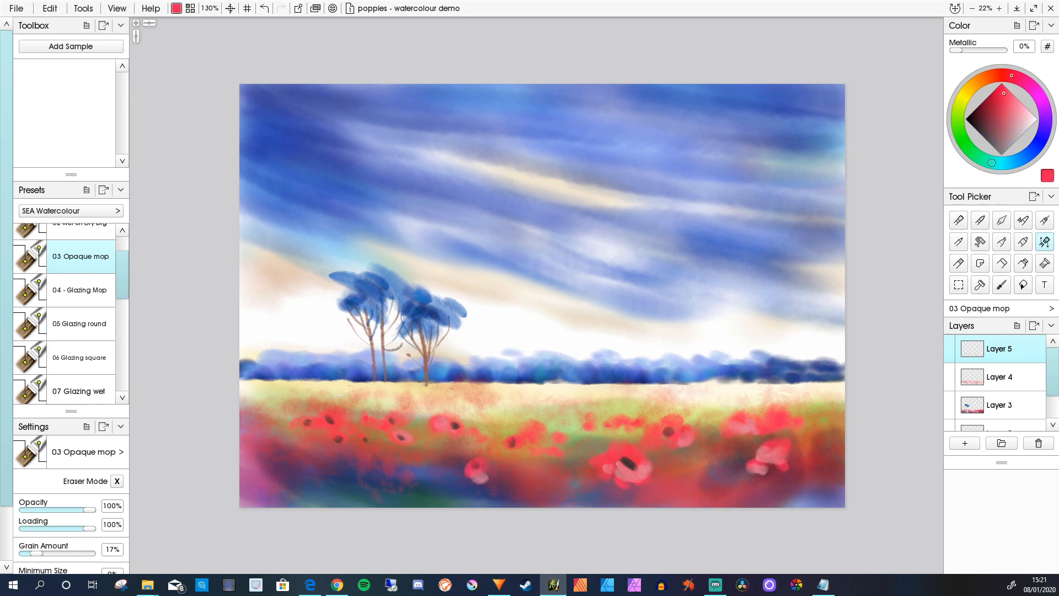
pyautogui.moveTo(695, 430)
pyautogui.mouseDown()
pyautogui.moveTo(706, 446)
pyautogui.moveTo(720, 444)
pyautogui.mouseUp()
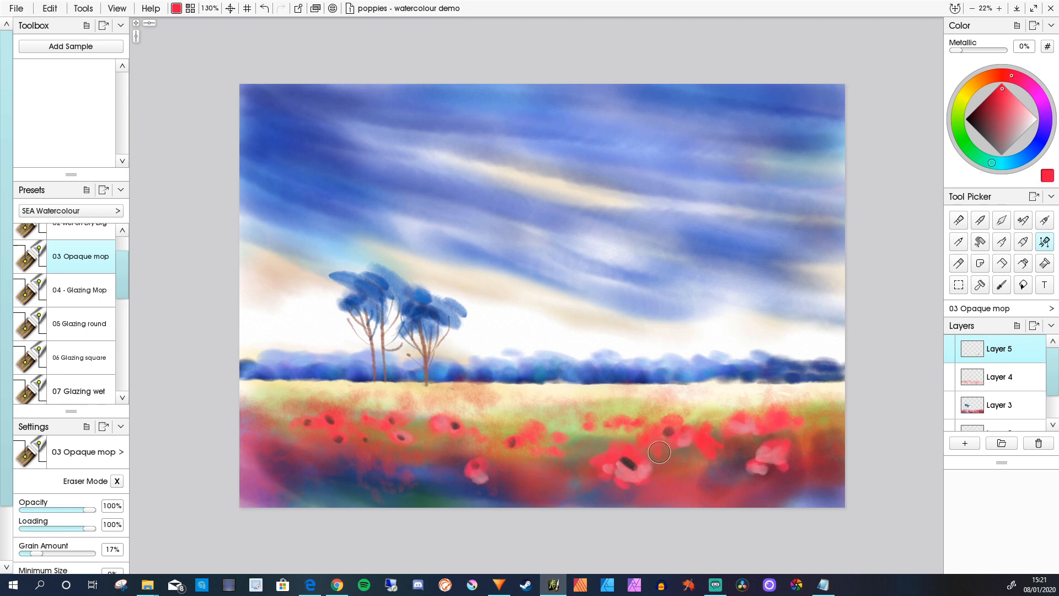
pyautogui.moveTo(698, 414); pyautogui.dragTo(691, 418)
pyautogui.click(652, 407)
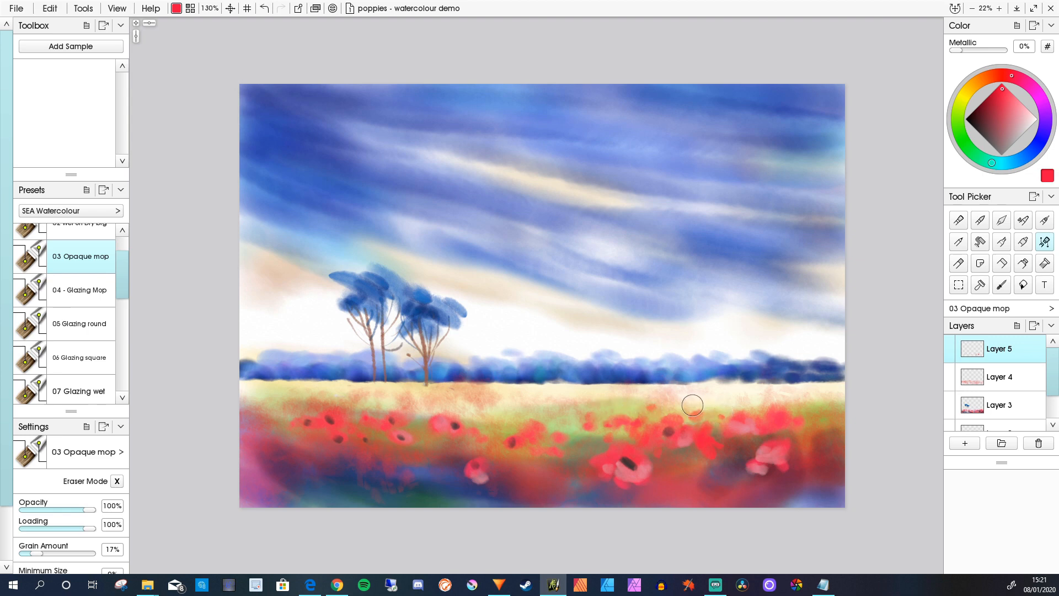
pyautogui.click(723, 407)
pyautogui.moveTo(411, 459)
pyautogui.mouseDown()
pyautogui.moveTo(444, 479)
pyautogui.moveTo(424, 452)
pyautogui.moveTo(385, 462)
pyautogui.moveTo(375, 449)
pyautogui.moveTo(396, 475)
pyautogui.moveTo(383, 472)
pyautogui.moveTo(386, 485)
pyautogui.moveTo(402, 511)
pyautogui.mouseUp()
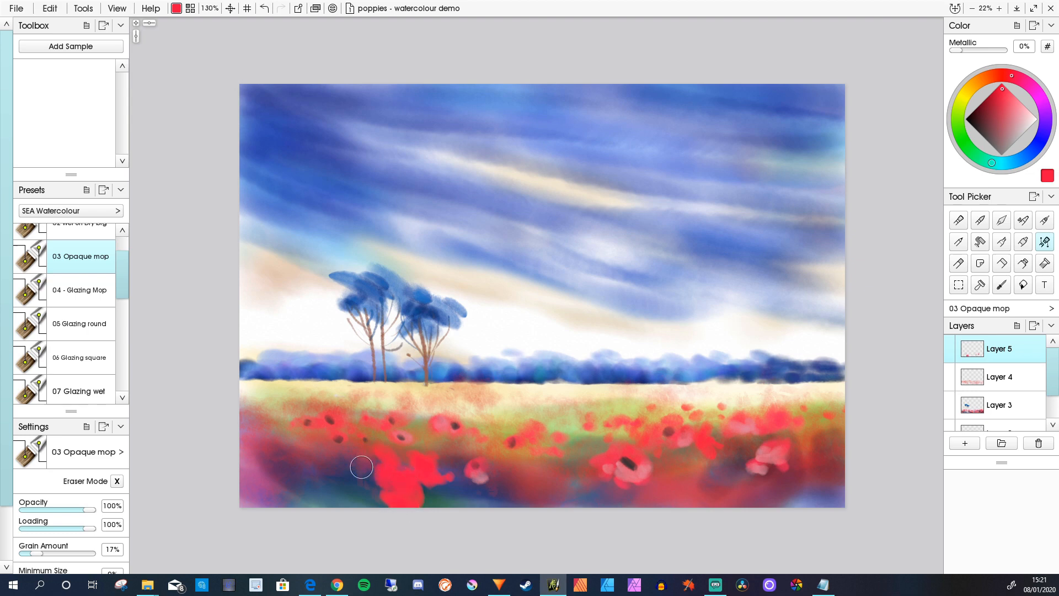
pyautogui.moveTo(543, 455)
pyautogui.mouseDown()
pyautogui.moveTo(557, 473)
pyautogui.moveTo(535, 452)
pyautogui.moveTo(548, 432)
pyautogui.moveTo(550, 467)
pyautogui.moveTo(586, 468)
pyautogui.mouseUp()
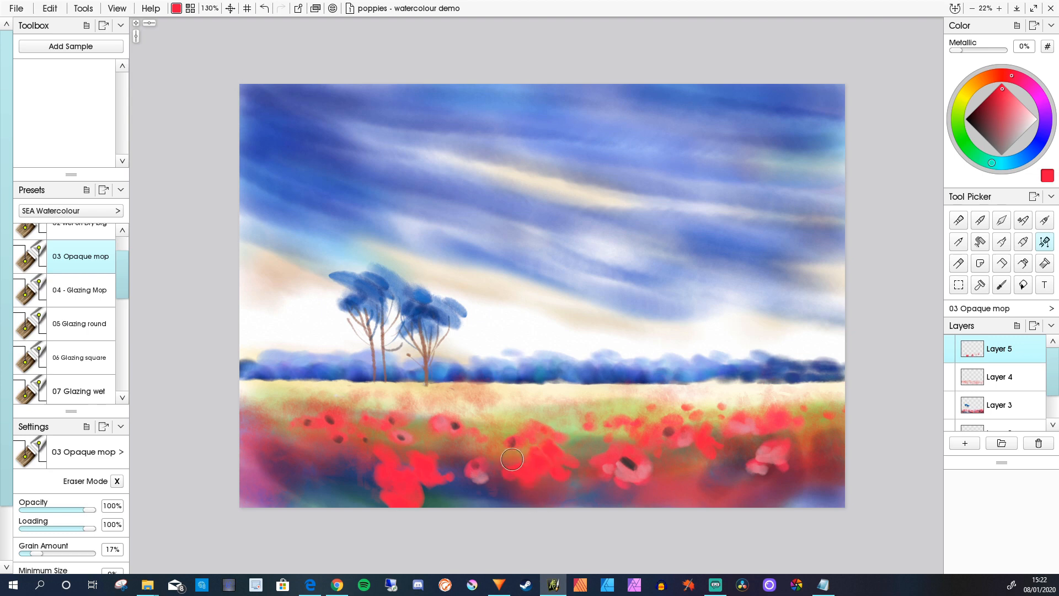
# Step: Glaze dark green foliage between and over the poppies on Layer 5 using the 07 Glazing wet preset at 204% size
pyautogui.scroll(-3, 65, 313)
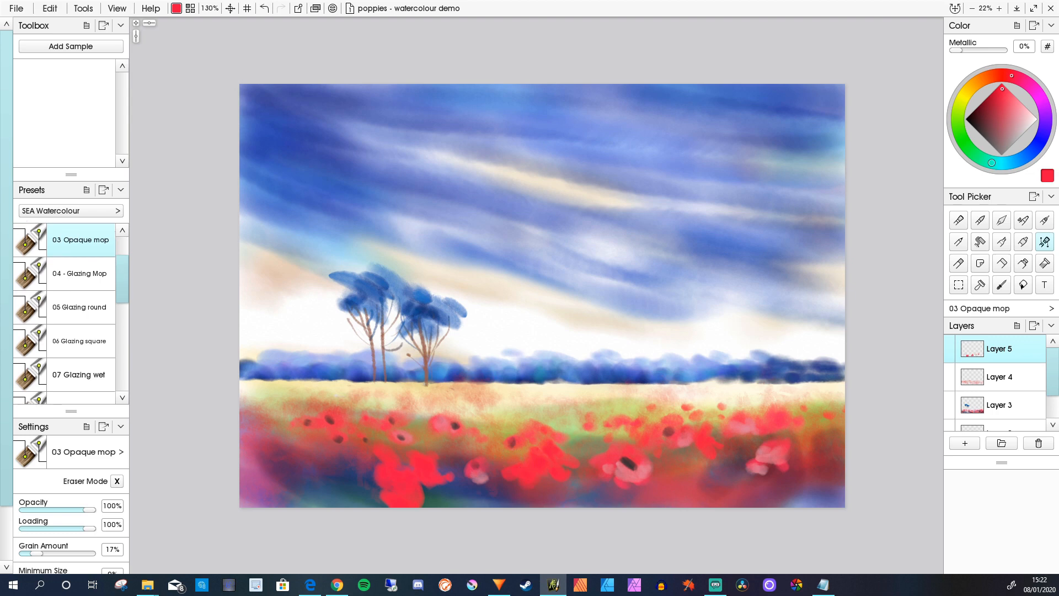
pyautogui.scroll(2, 64, 313)
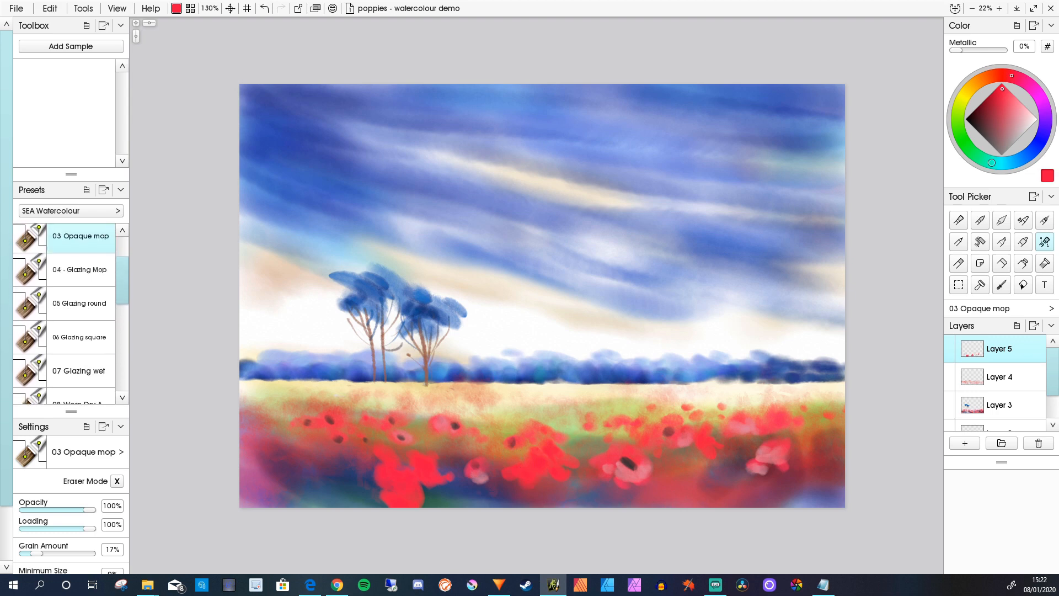
pyautogui.scroll(-3, 65, 313)
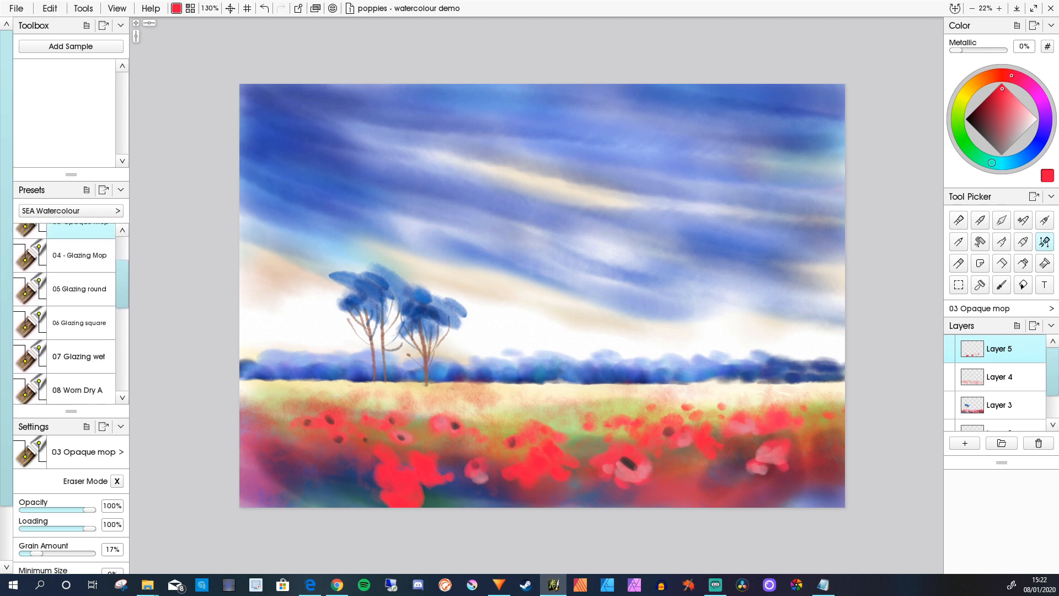
pyautogui.click(79, 316)
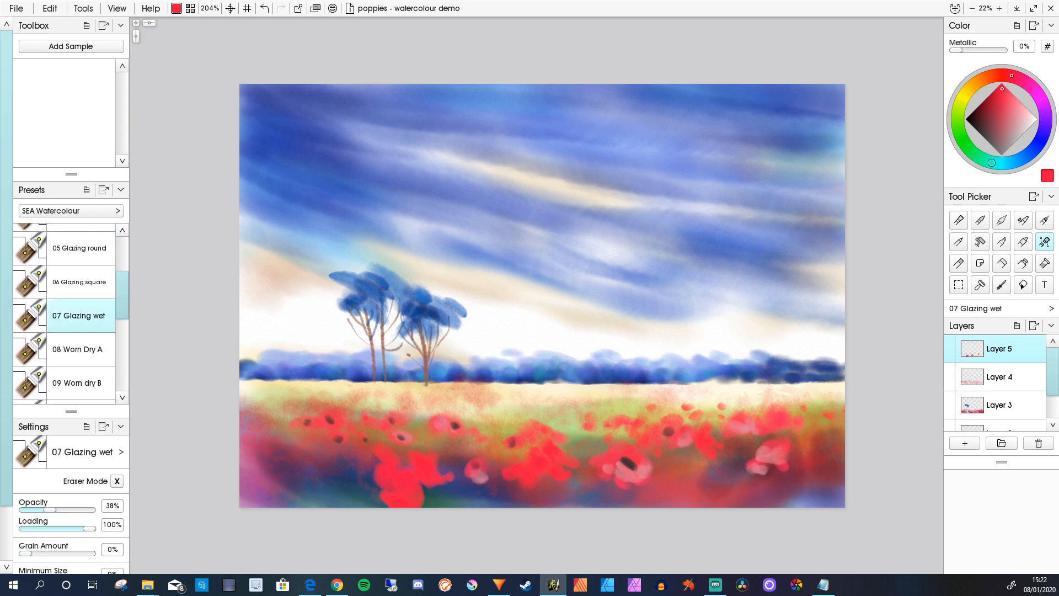
pyautogui.click(960, 135)
pyautogui.click(980, 128)
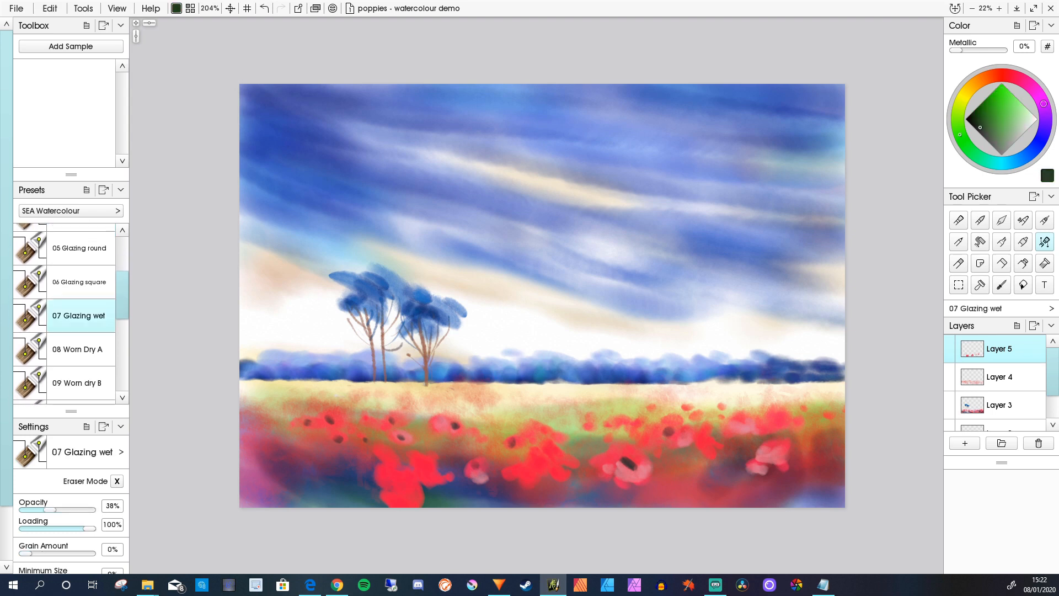
pyautogui.moveTo(505, 478)
pyautogui.mouseDown()
pyautogui.moveTo(527, 494)
pyautogui.moveTo(553, 490)
pyautogui.moveTo(515, 458)
pyautogui.moveTo(568, 501)
pyautogui.moveTo(563, 456)
pyautogui.moveTo(584, 486)
pyautogui.moveTo(570, 479)
pyautogui.moveTo(573, 461)
pyautogui.moveTo(596, 461)
pyautogui.moveTo(594, 472)
pyautogui.moveTo(577, 441)
pyautogui.moveTo(615, 488)
pyautogui.moveTo(637, 493)
pyautogui.moveTo(633, 480)
pyautogui.moveTo(658, 492)
pyautogui.moveTo(592, 493)
pyautogui.mouseUp()
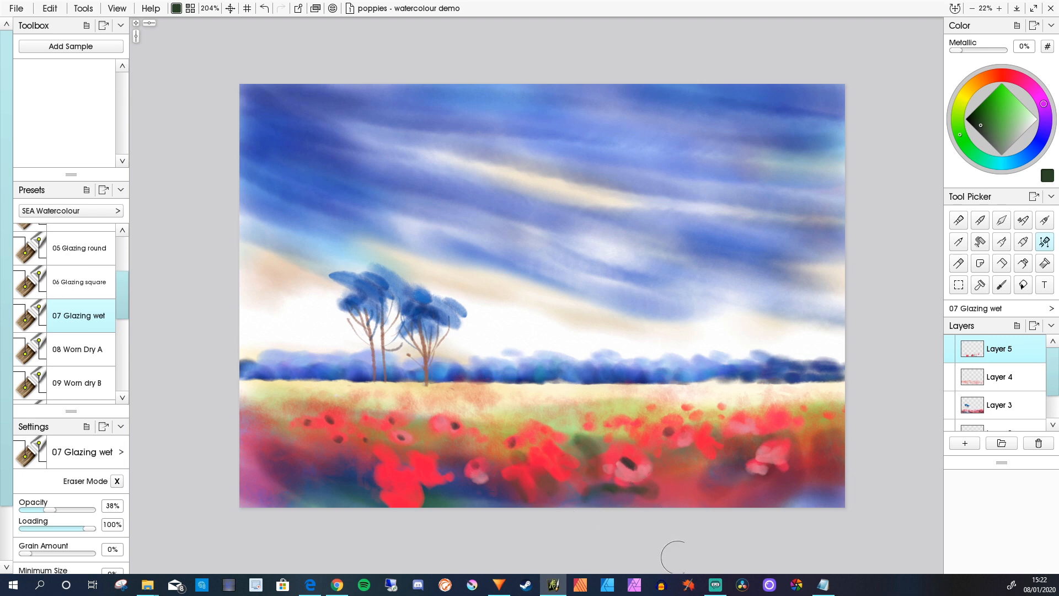
pyautogui.moveTo(486, 455); pyautogui.dragTo(497, 441)
pyautogui.moveTo(430, 455); pyautogui.dragTo(435, 499)
pyautogui.moveTo(688, 443); pyautogui.dragTo(693, 471)
pyautogui.moveTo(714, 425); pyautogui.dragTo(749, 449)
pyautogui.moveTo(746, 406); pyautogui.dragTo(754, 430)
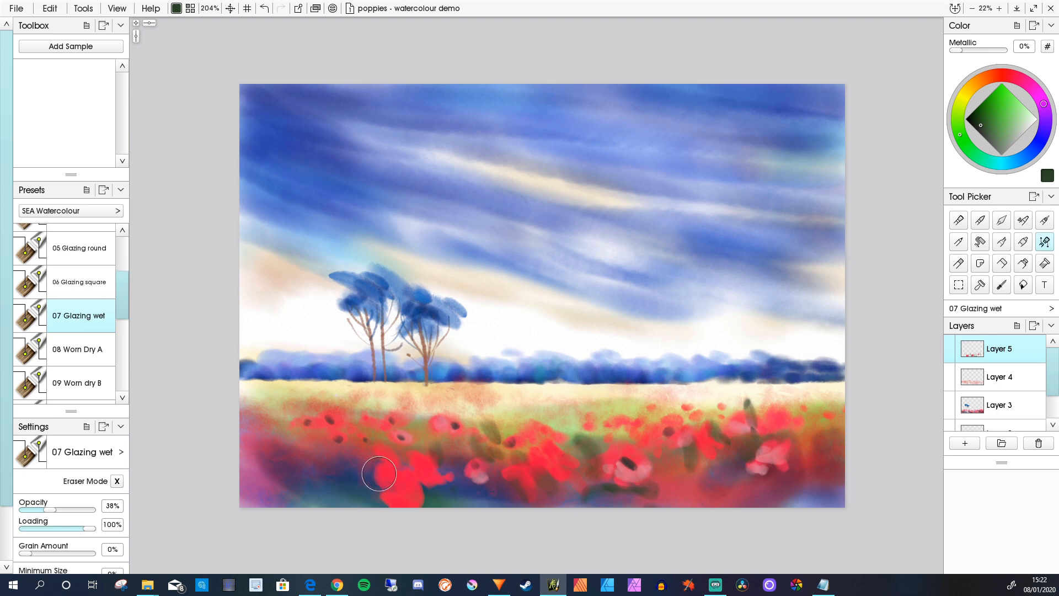
pyautogui.moveTo(365, 463)
pyautogui.mouseDown()
pyautogui.moveTo(380, 485)
pyautogui.moveTo(403, 486)
pyautogui.moveTo(398, 478)
pyautogui.moveTo(414, 501)
pyautogui.moveTo(404, 487)
pyautogui.moveTo(381, 489)
pyautogui.moveTo(383, 504)
pyautogui.moveTo(380, 490)
pyautogui.moveTo(321, 494)
pyautogui.moveTo(298, 461)
pyautogui.moveTo(366, 471)
pyautogui.moveTo(446, 441)
pyautogui.moveTo(454, 467)
pyautogui.moveTo(579, 438)
pyautogui.moveTo(589, 464)
pyautogui.moveTo(598, 437)
pyautogui.moveTo(551, 437)
pyautogui.moveTo(556, 418)
pyautogui.moveTo(591, 435)
pyautogui.moveTo(543, 417)
pyautogui.moveTo(617, 445)
pyautogui.mouseUp()
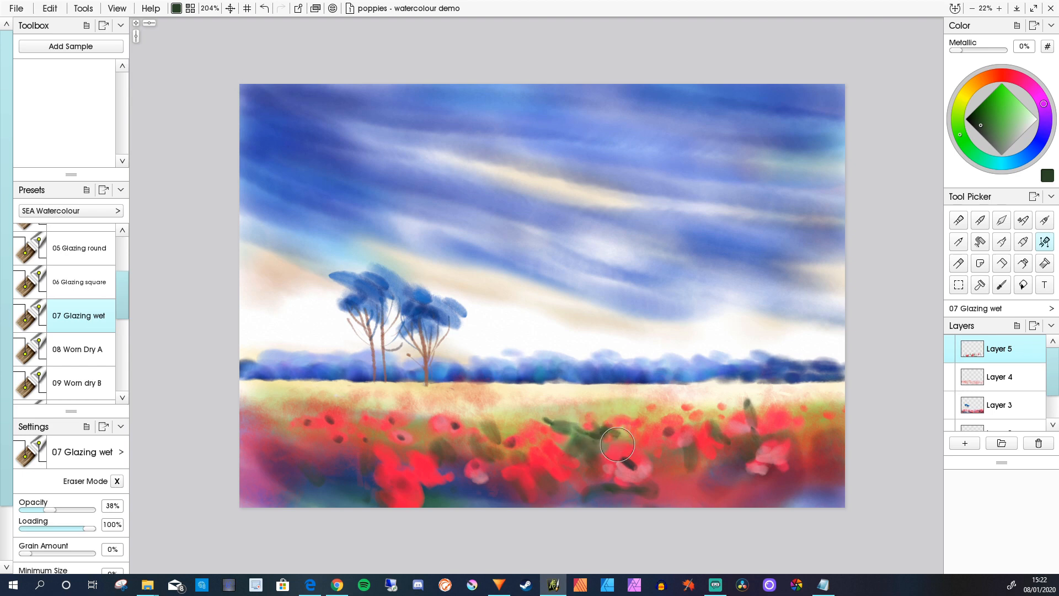
# Step: Glaze a dark green touch among the right-hand poppies on Layer 3, and merge Layer 5 and Layer 4 down into Layer 3
pyautogui.click(1005, 406)
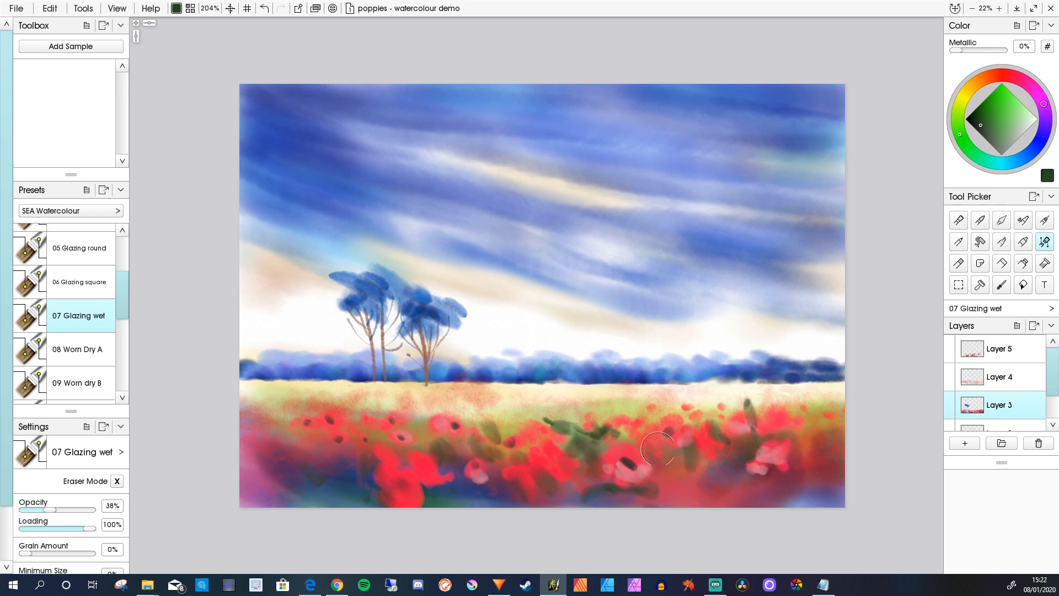
pyautogui.moveTo(658, 448)
pyautogui.mouseDown()
pyautogui.moveTo(688, 467)
pyautogui.moveTo(653, 451)
pyautogui.moveTo(666, 482)
pyautogui.moveTo(723, 519)
pyautogui.moveTo(723, 437)
pyautogui.mouseUp()
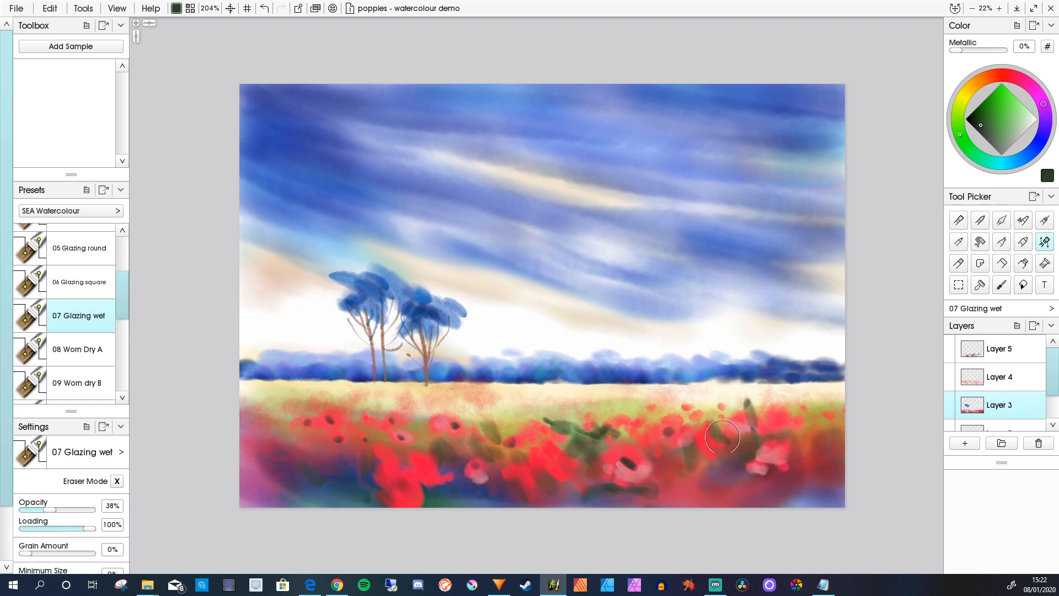
pyautogui.click(1000, 377)
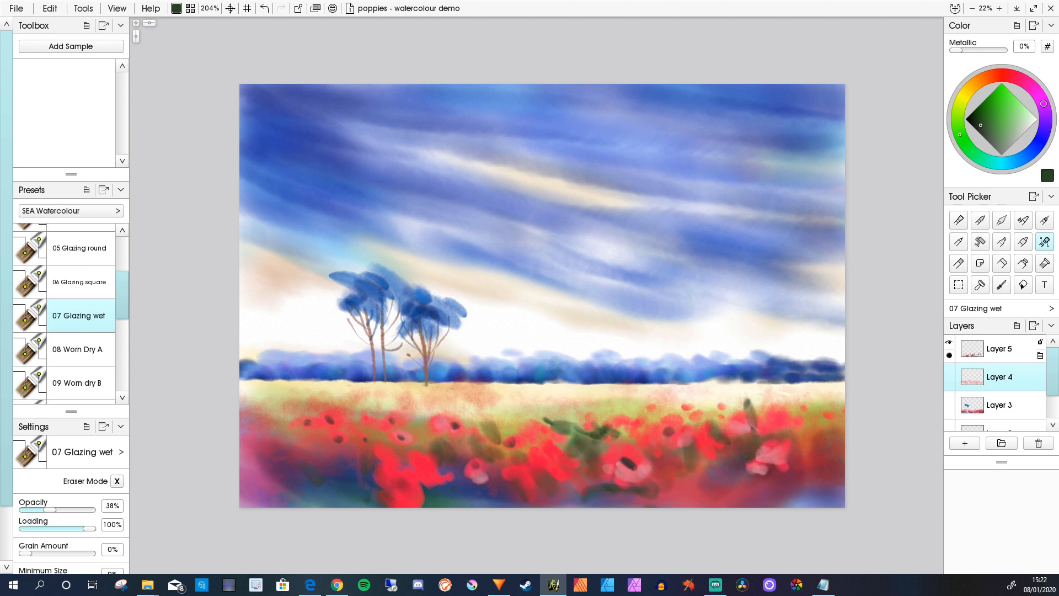
pyautogui.click(1040, 355)
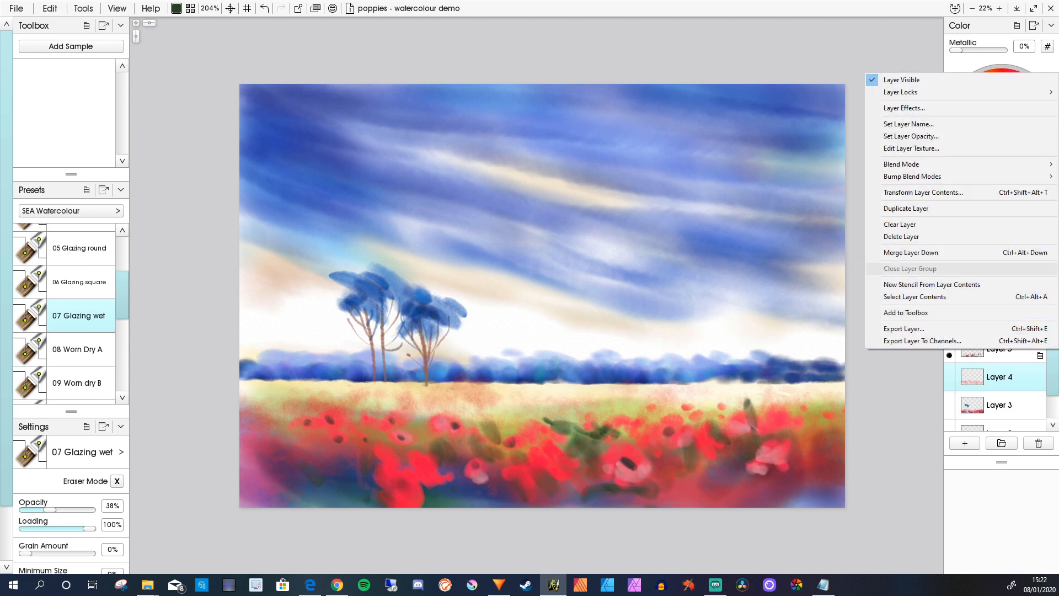
pyautogui.click(911, 253)
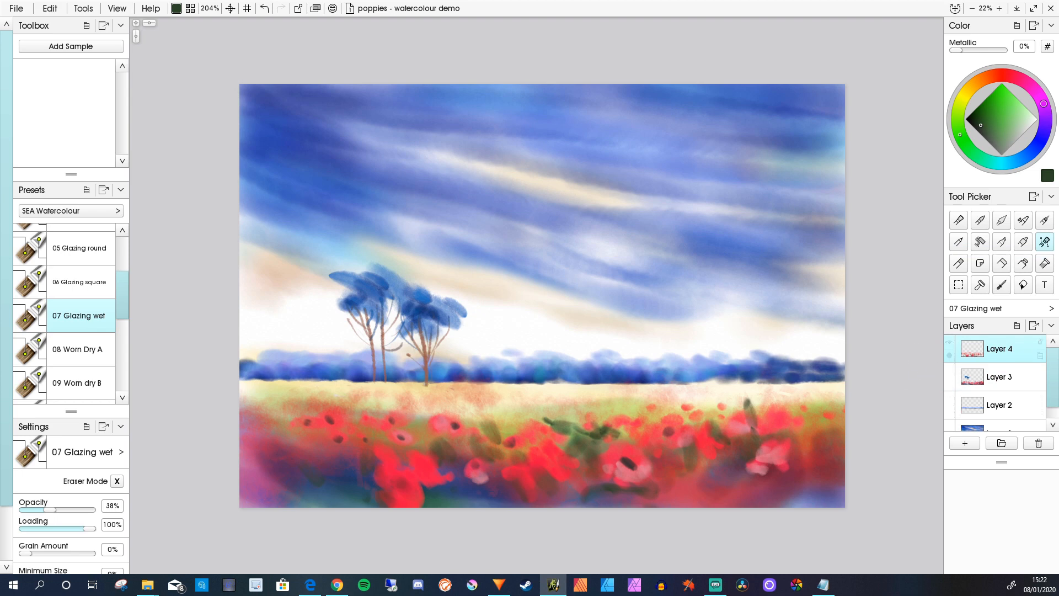
pyautogui.click(1040, 355)
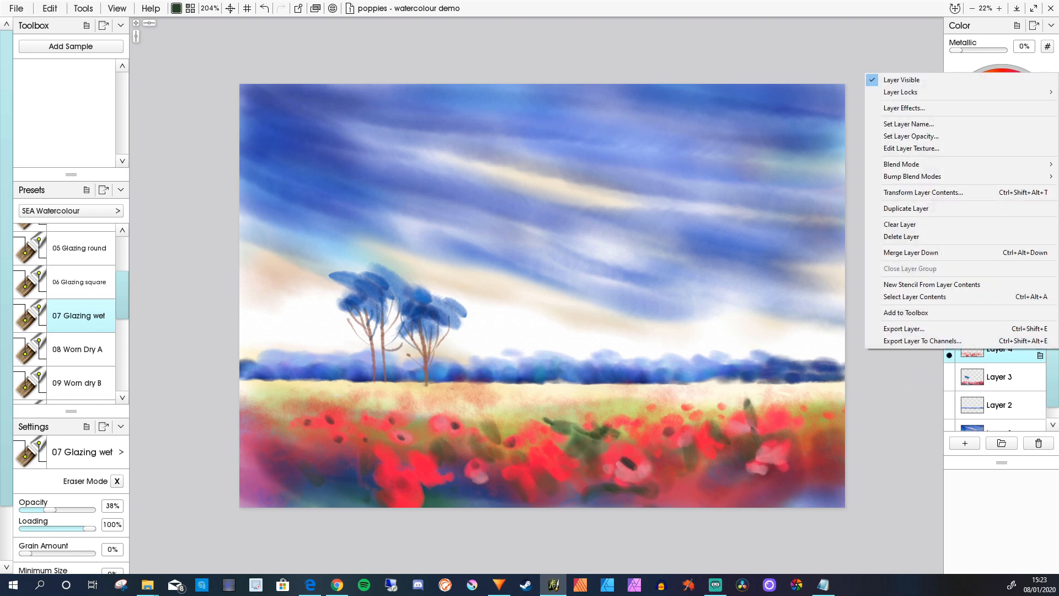
pyautogui.click(911, 252)
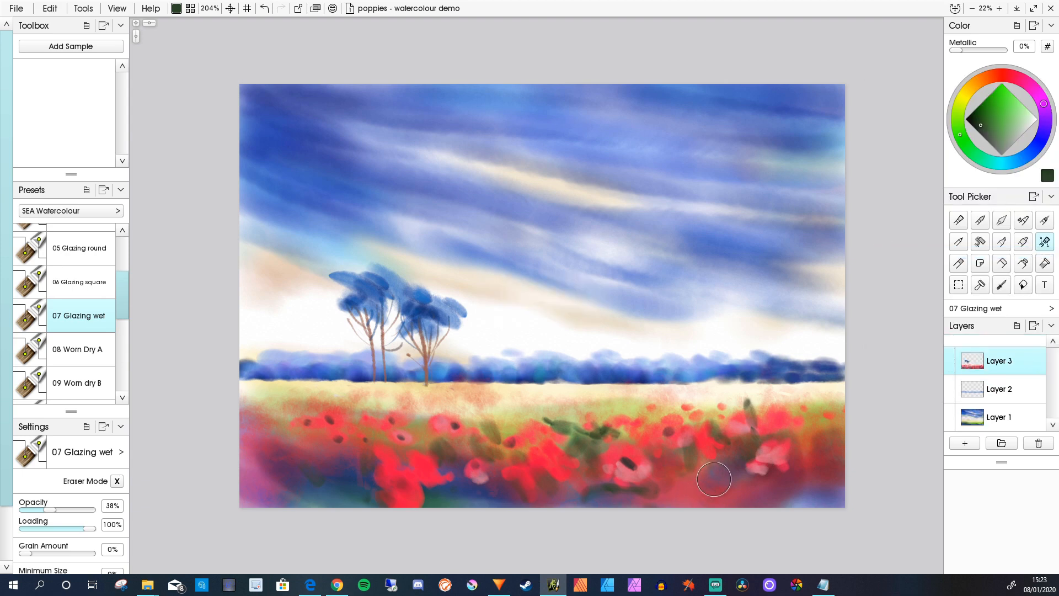
# Step: Glaze dark green foliage strokes between the poppies across the field on the merged Layer 3 using the 07 Glazing wet preset
pyautogui.moveTo(712, 460); pyautogui.dragTo(695, 472)
pyautogui.moveTo(736, 441)
pyautogui.mouseDown()
pyautogui.moveTo(747, 421)
pyautogui.moveTo(751, 439)
pyautogui.moveTo(763, 433)
pyautogui.moveTo(764, 399)
pyautogui.mouseUp()
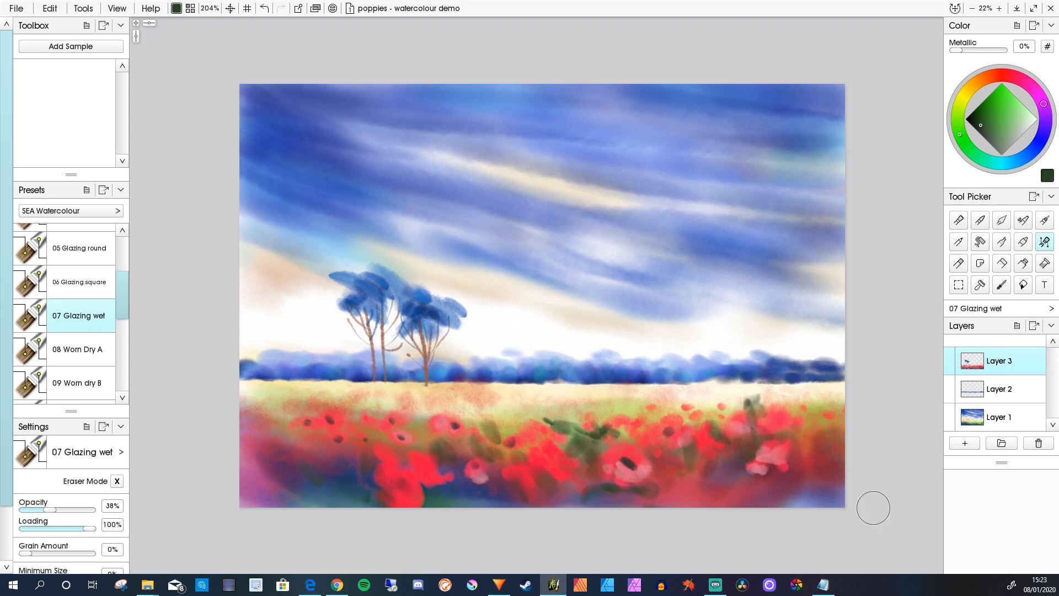
pyautogui.moveTo(503, 426)
pyautogui.mouseDown()
pyautogui.moveTo(500, 449)
pyautogui.moveTo(486, 449)
pyautogui.mouseUp()
pyautogui.moveTo(371, 435); pyautogui.dragTo(377, 448)
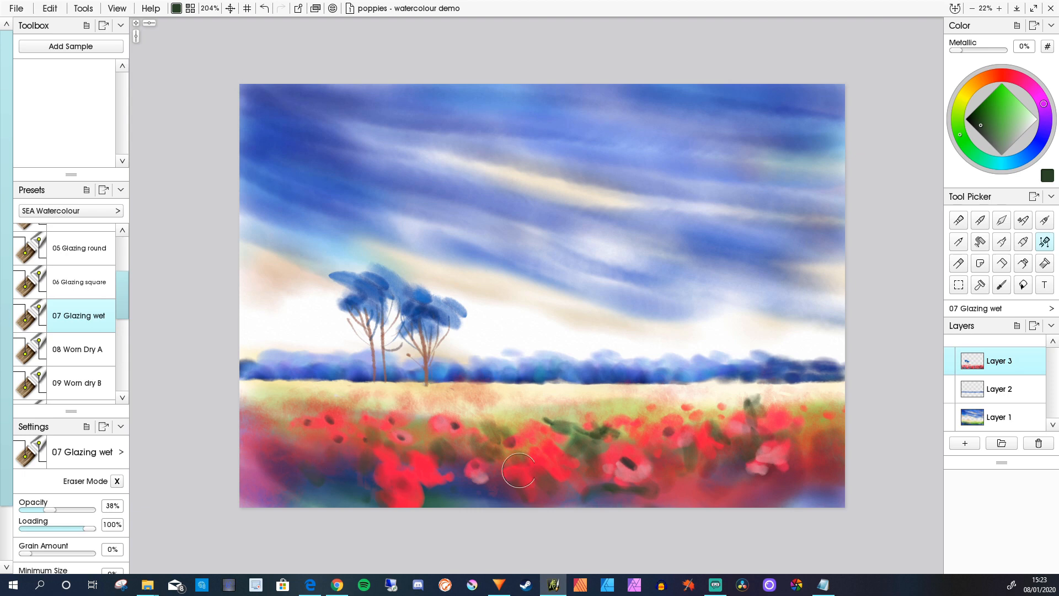
pyautogui.moveTo(577, 452); pyautogui.dragTo(572, 468)
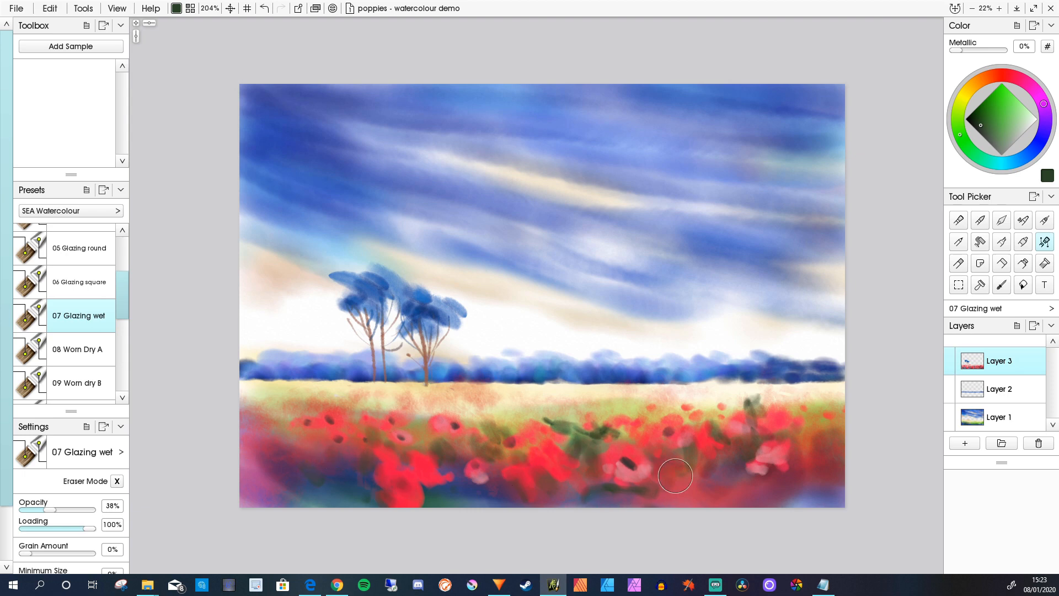